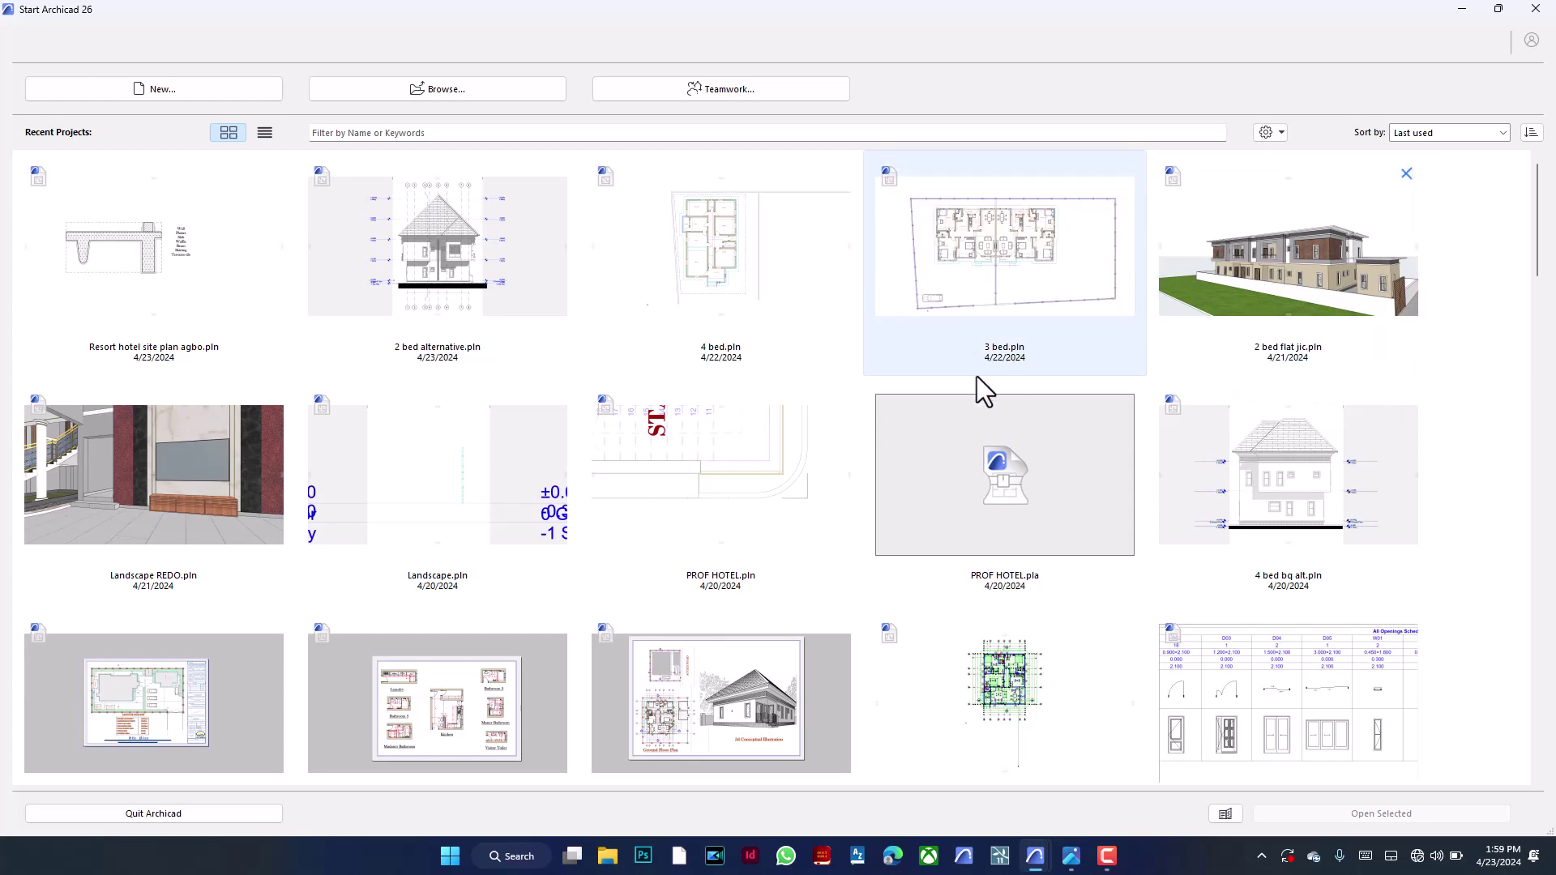
# Open the recent project "2 bed flat jic.pln"
pyautogui.scroll(-5, 976, 377)
pyautogui.scroll(-4, 976, 376)
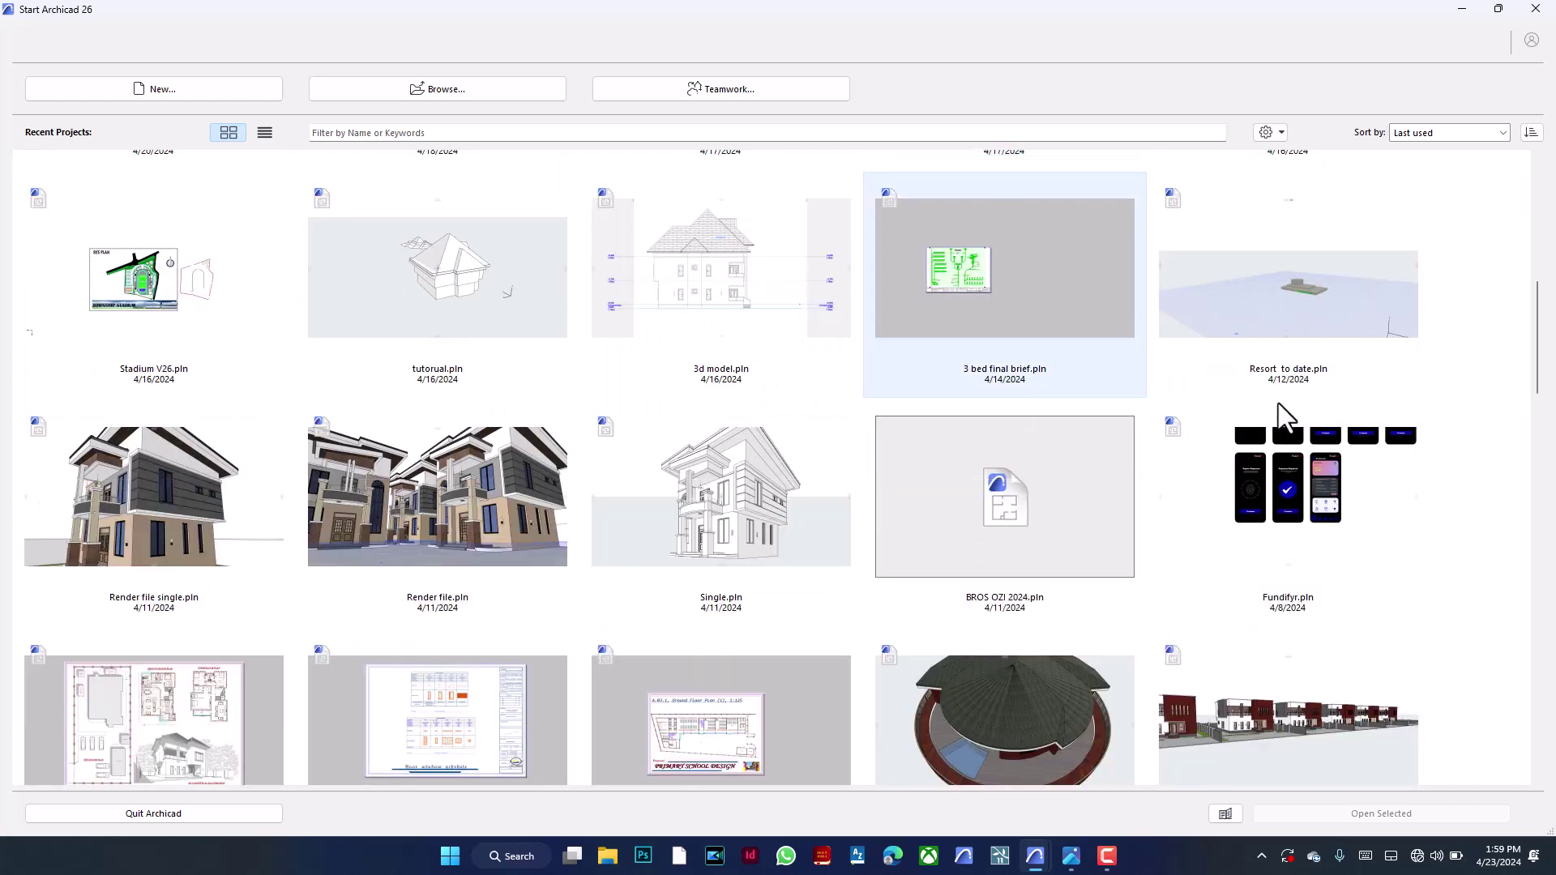
pyautogui.scroll(-2, 1281, 413)
pyautogui.scroll(10, 1281, 409)
pyautogui.scroll(2, 1297, 402)
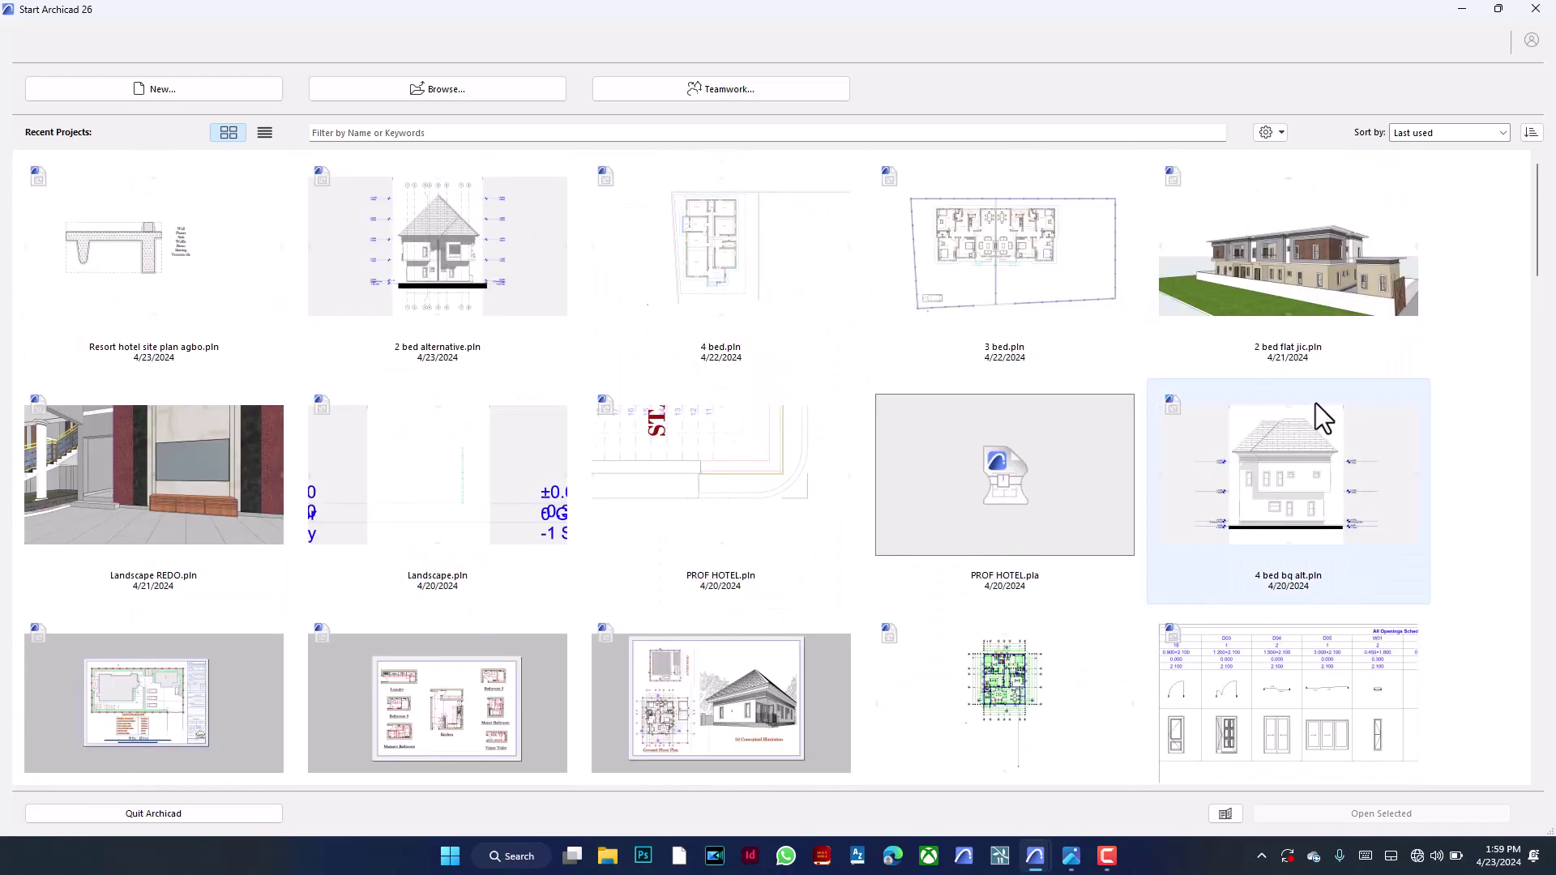
pyautogui.click(1350, 274)
pyautogui.doubleClick(1351, 274)
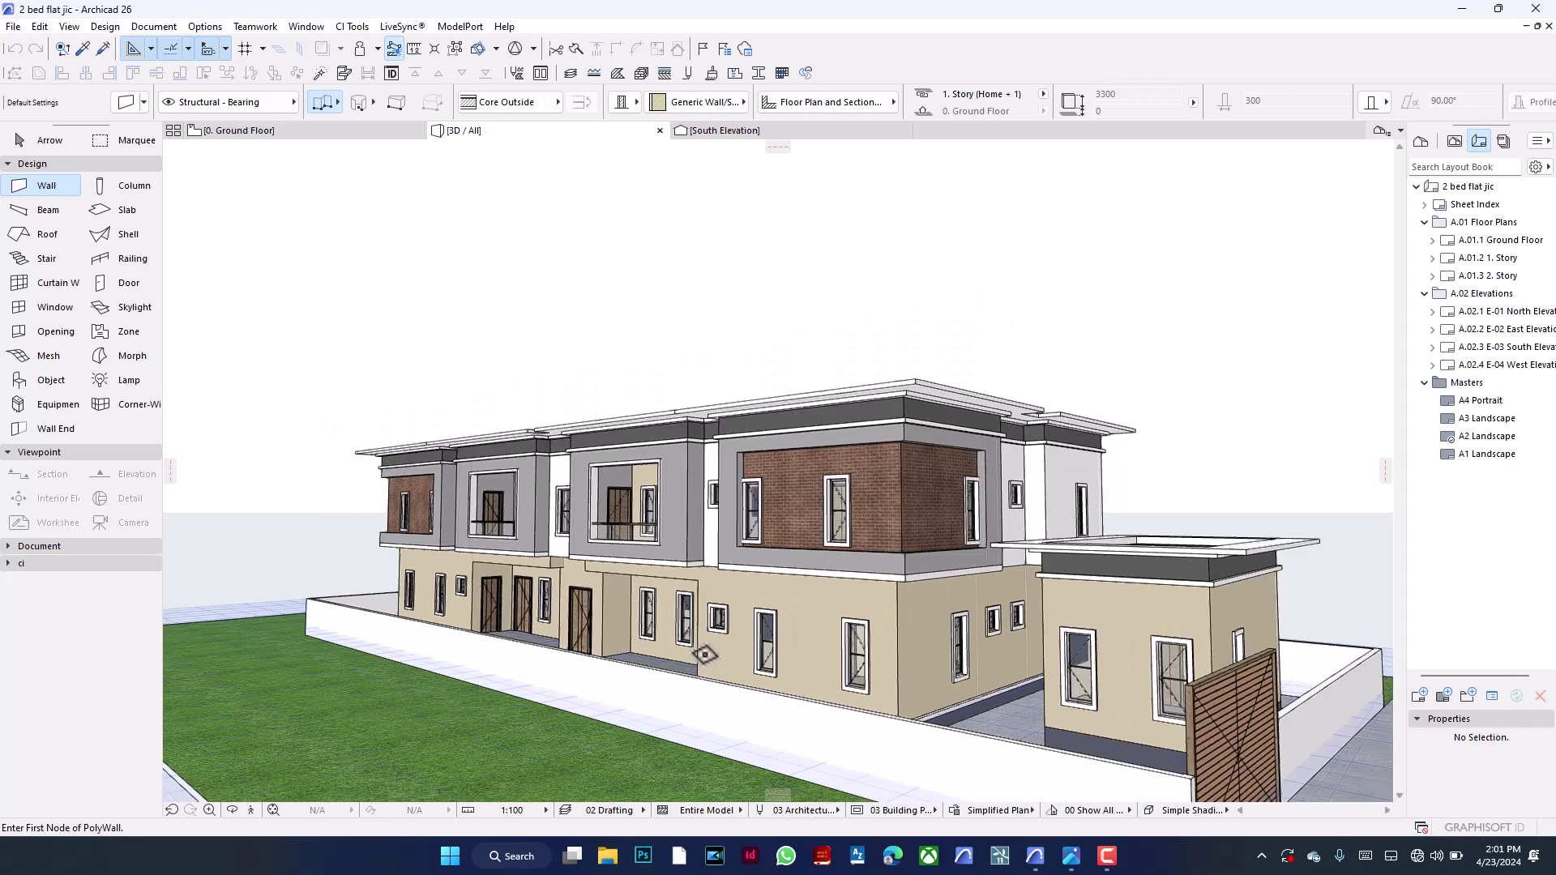
# Inspect the building in 3D from several angles and open the ground floor plan
pyautogui.keyDown('shift'); pyautogui.moveTo(563, 343); pyautogui.dragTo(837, 334, button='middle'); pyautogui.keyUp('shift')
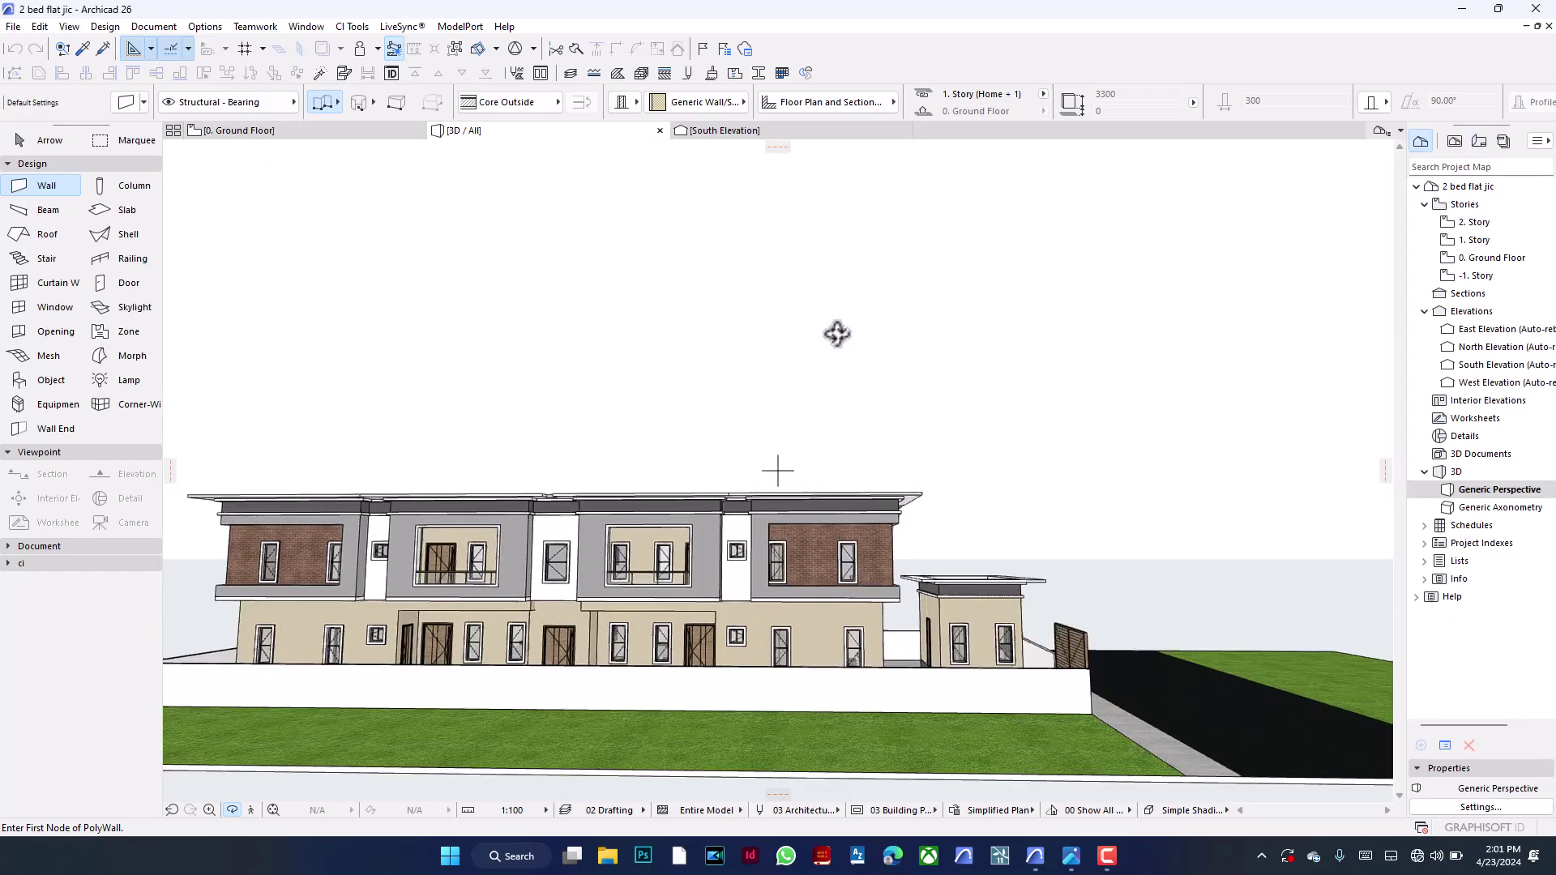
pyautogui.moveTo(928, 341); pyautogui.dragTo(564, 333)
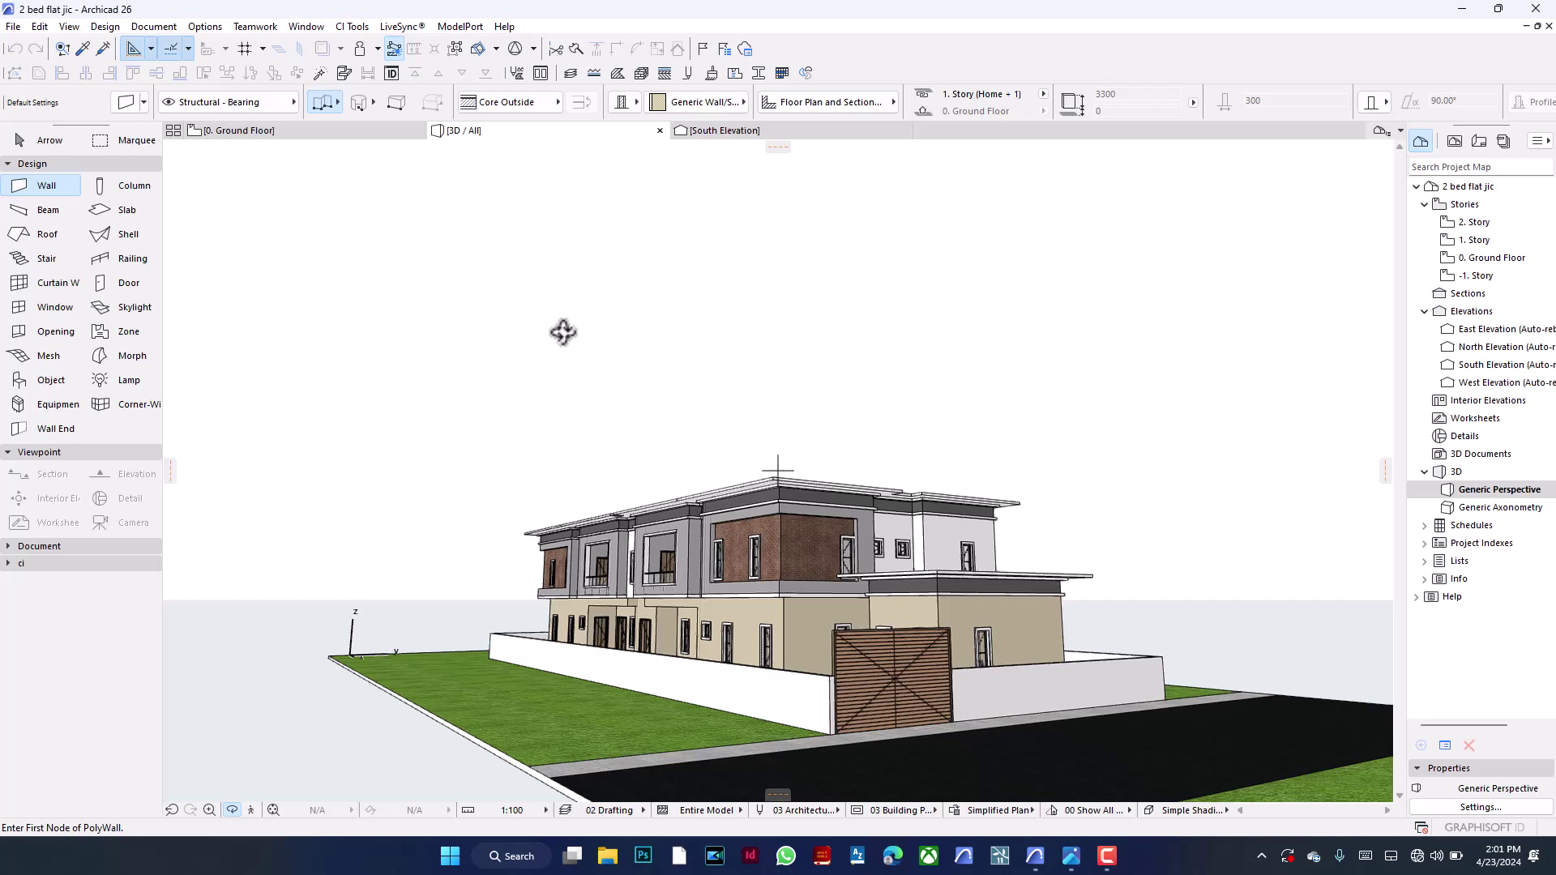
pyautogui.click(293, 128)
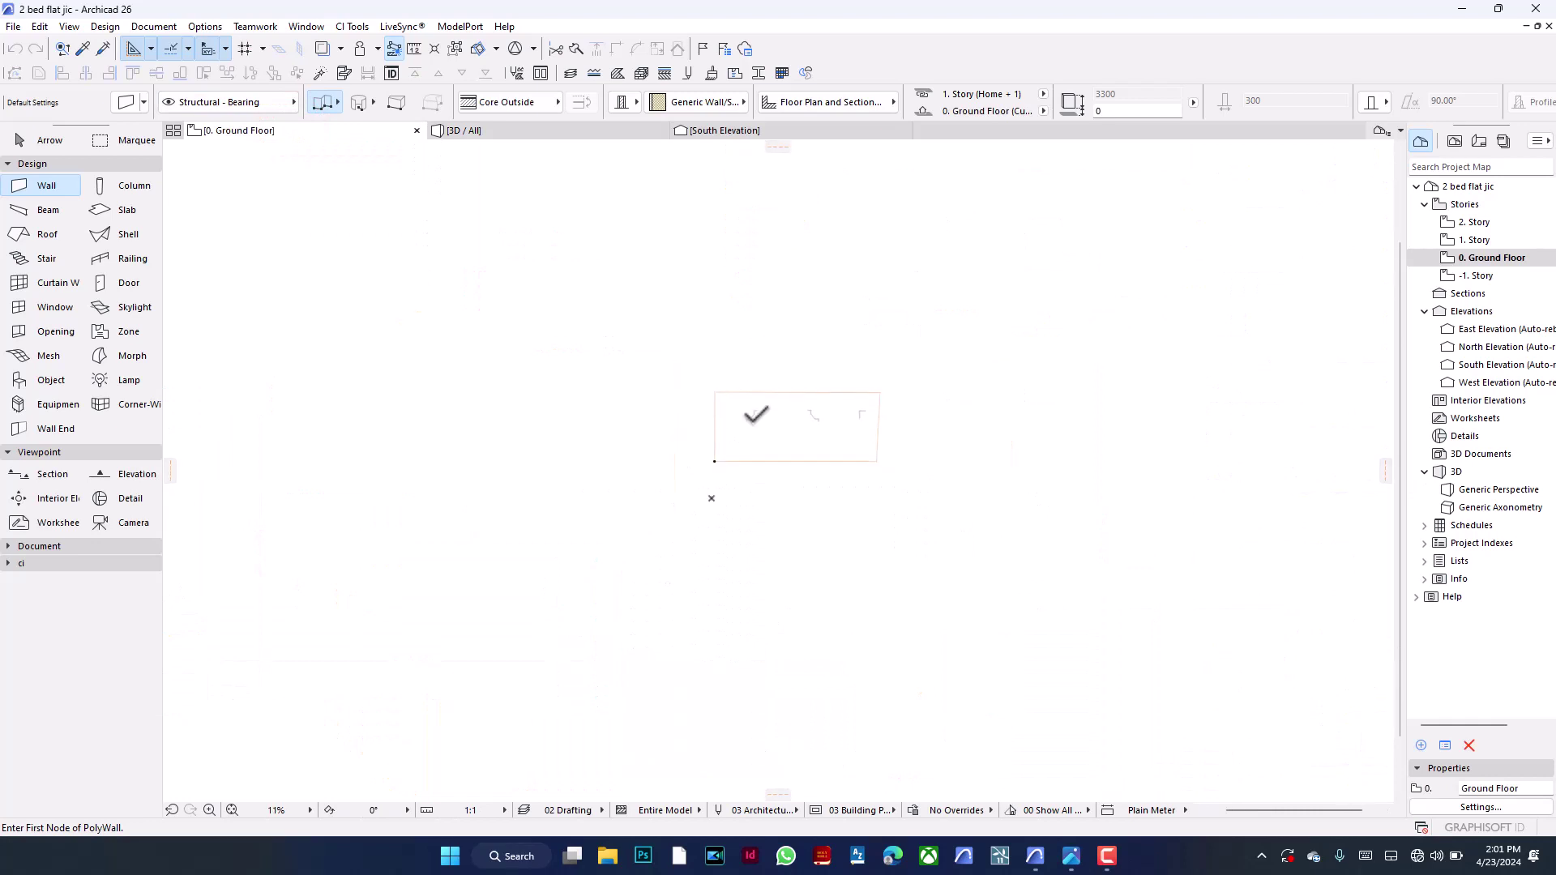
pyautogui.scroll(5, 827, 426)
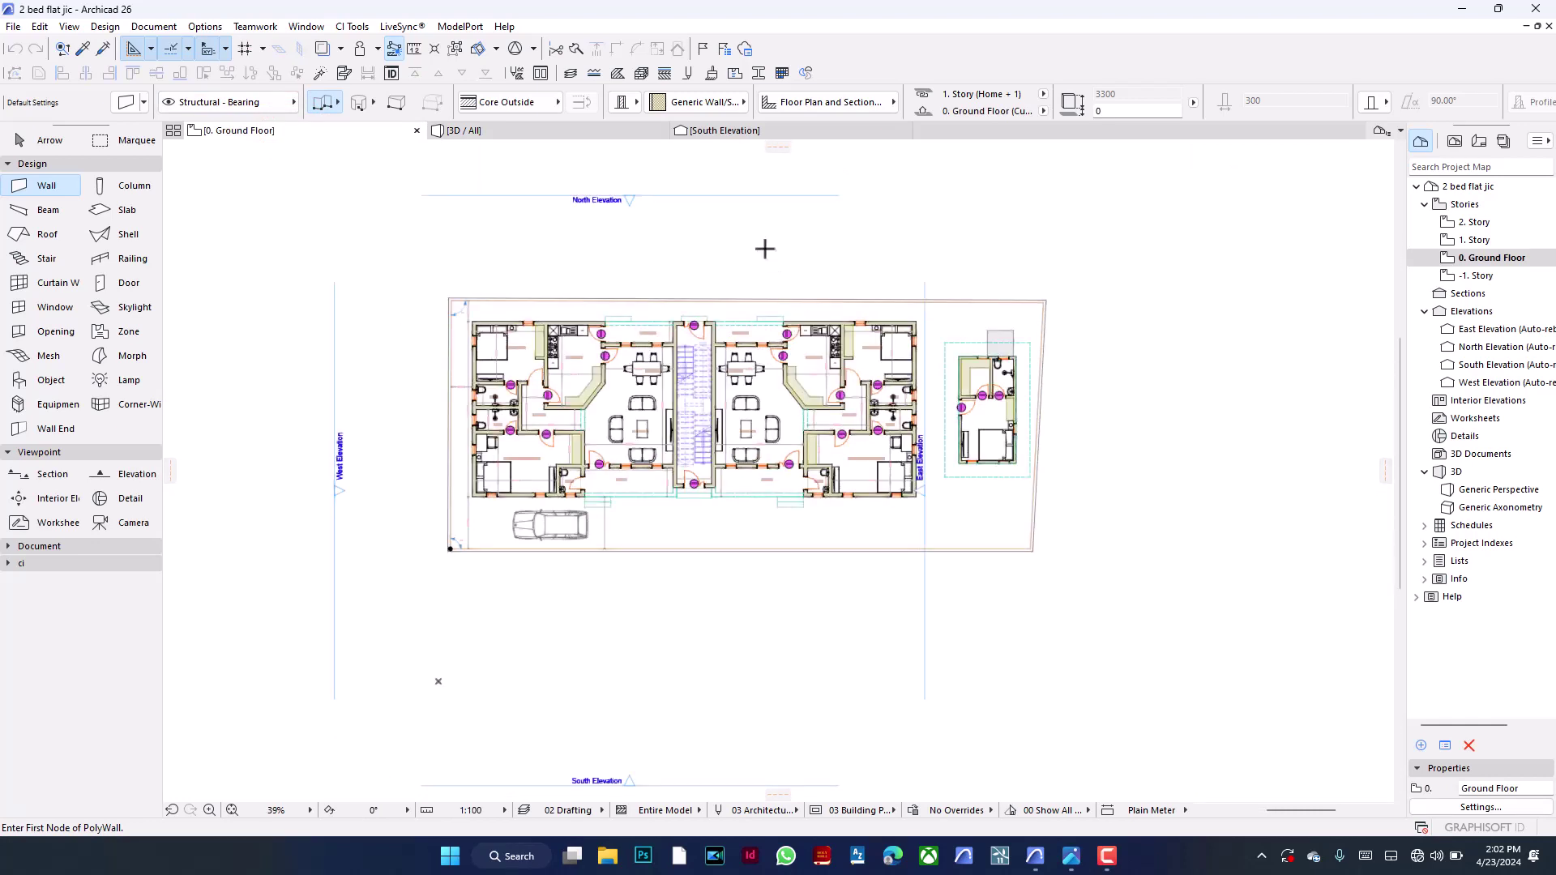
pyautogui.scroll(1, 791, 409)
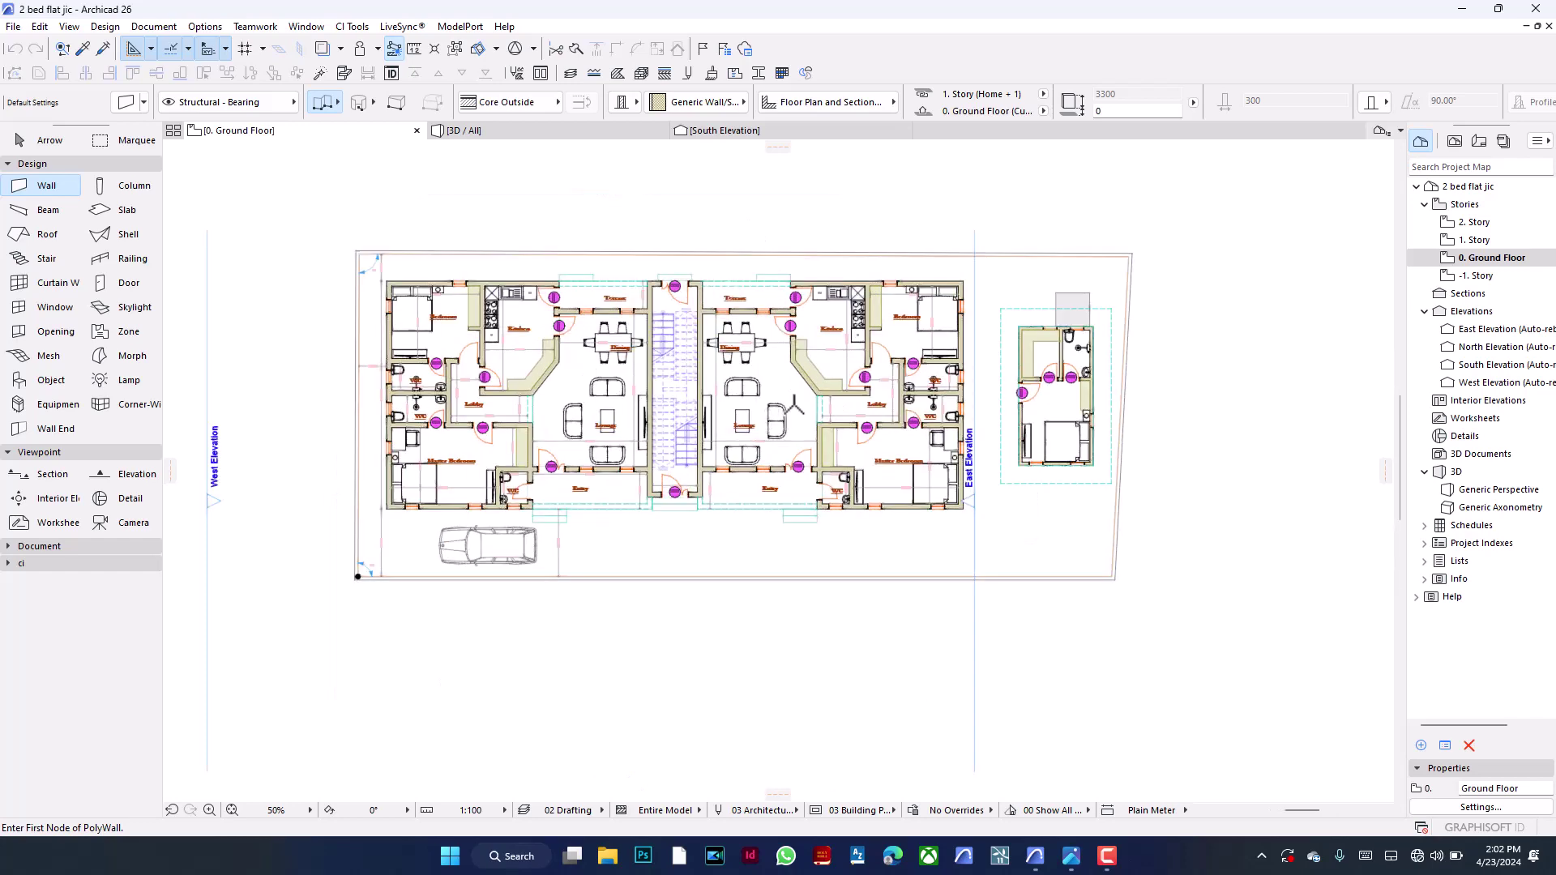
pyautogui.scroll(3, 810, 316)
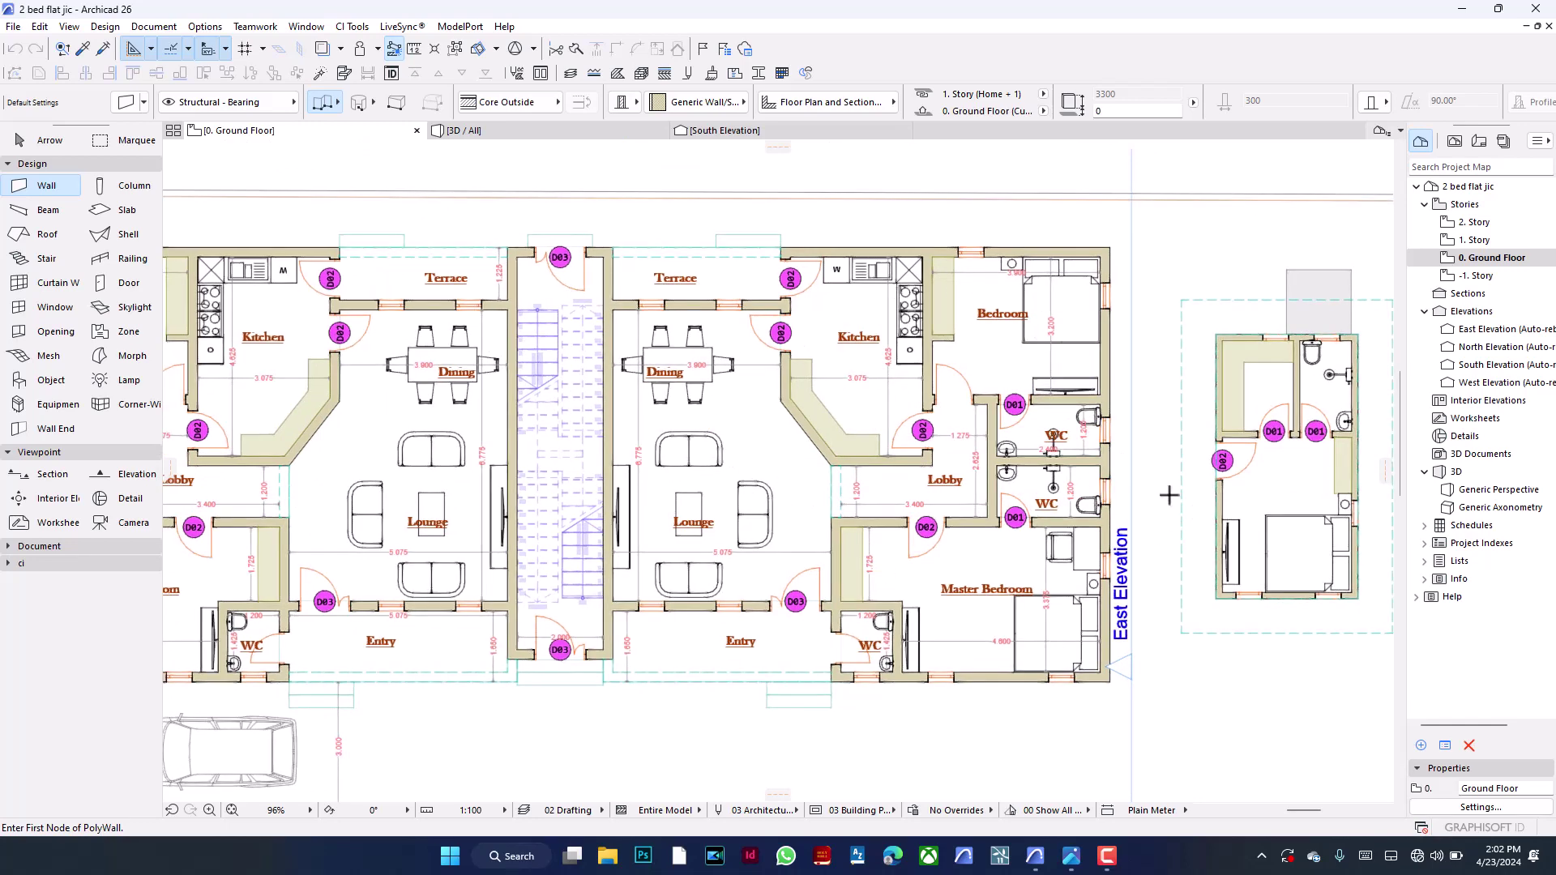
pyautogui.scroll(-3, 1170, 495)
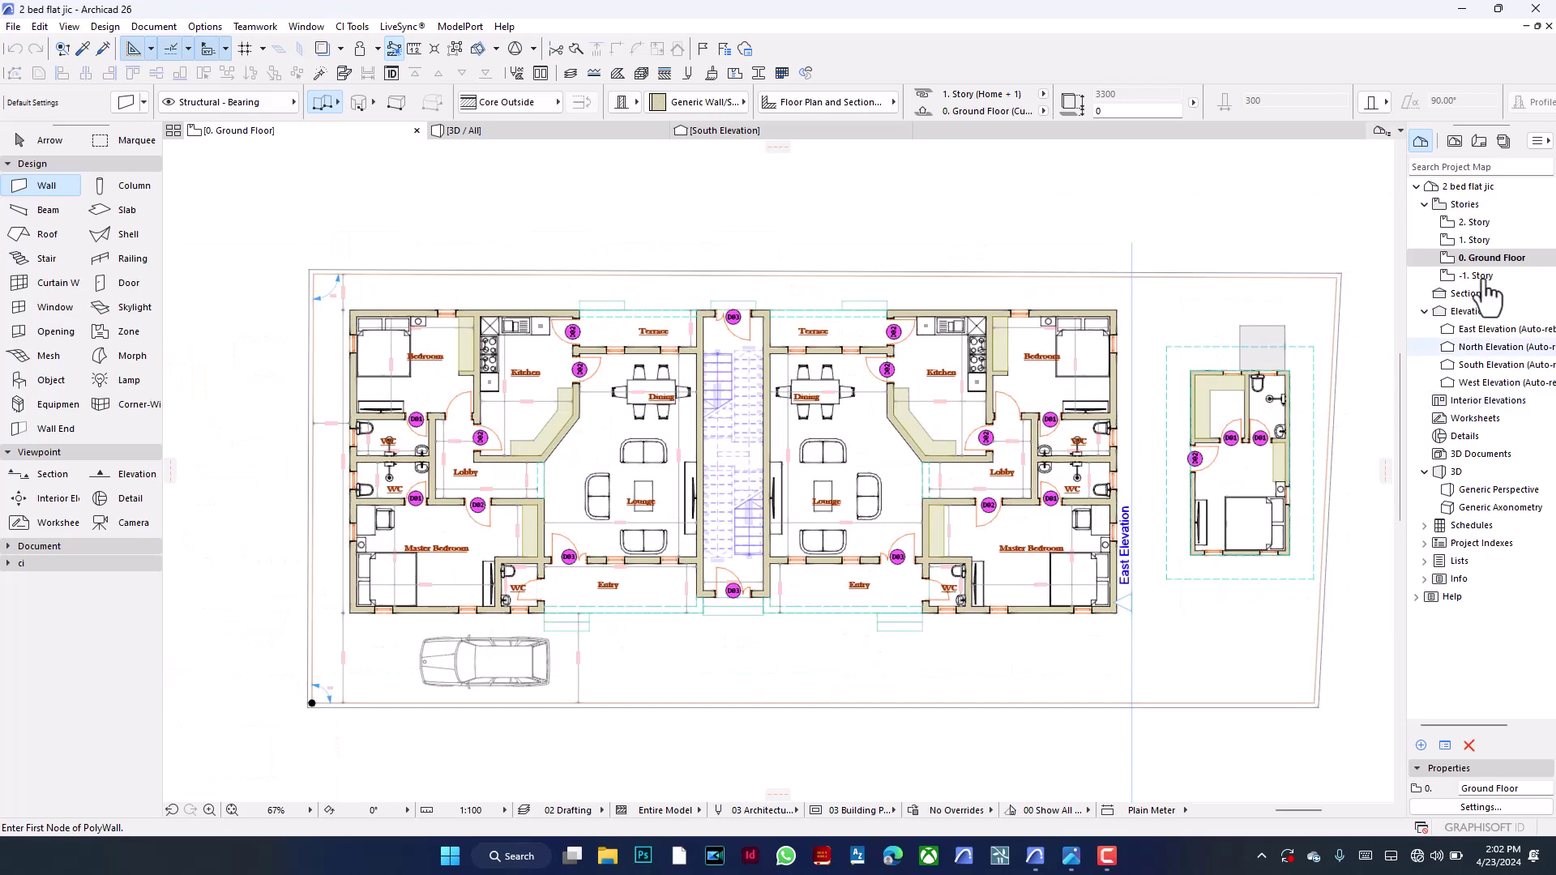
# Review the 1. Story floor plan and return to the ground floor plan
pyautogui.doubleClick(1484, 241)
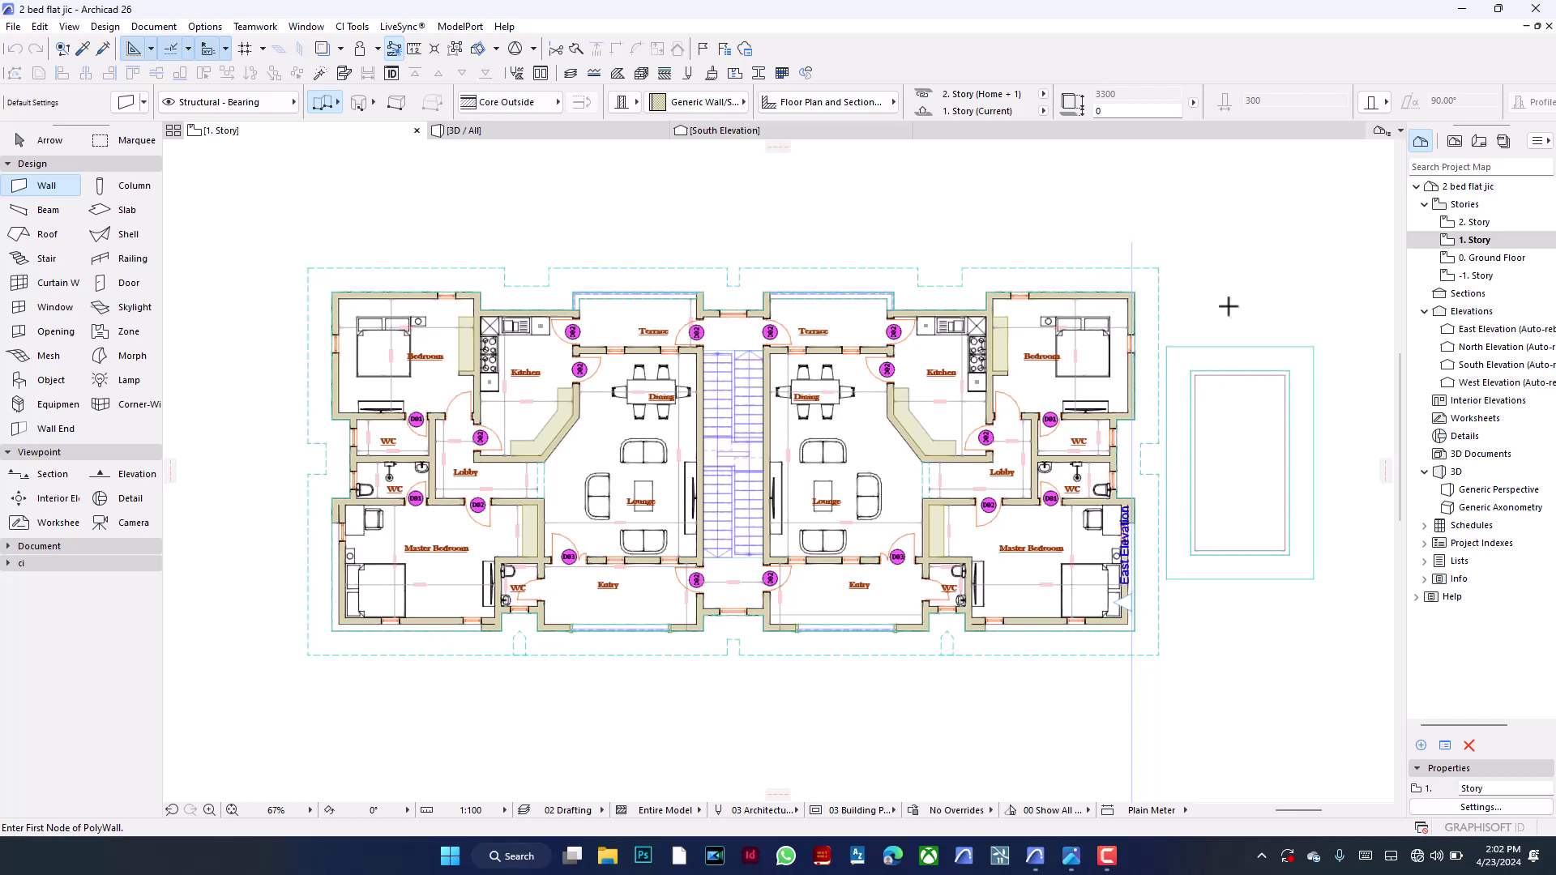
pyautogui.doubleClick(1492, 257)
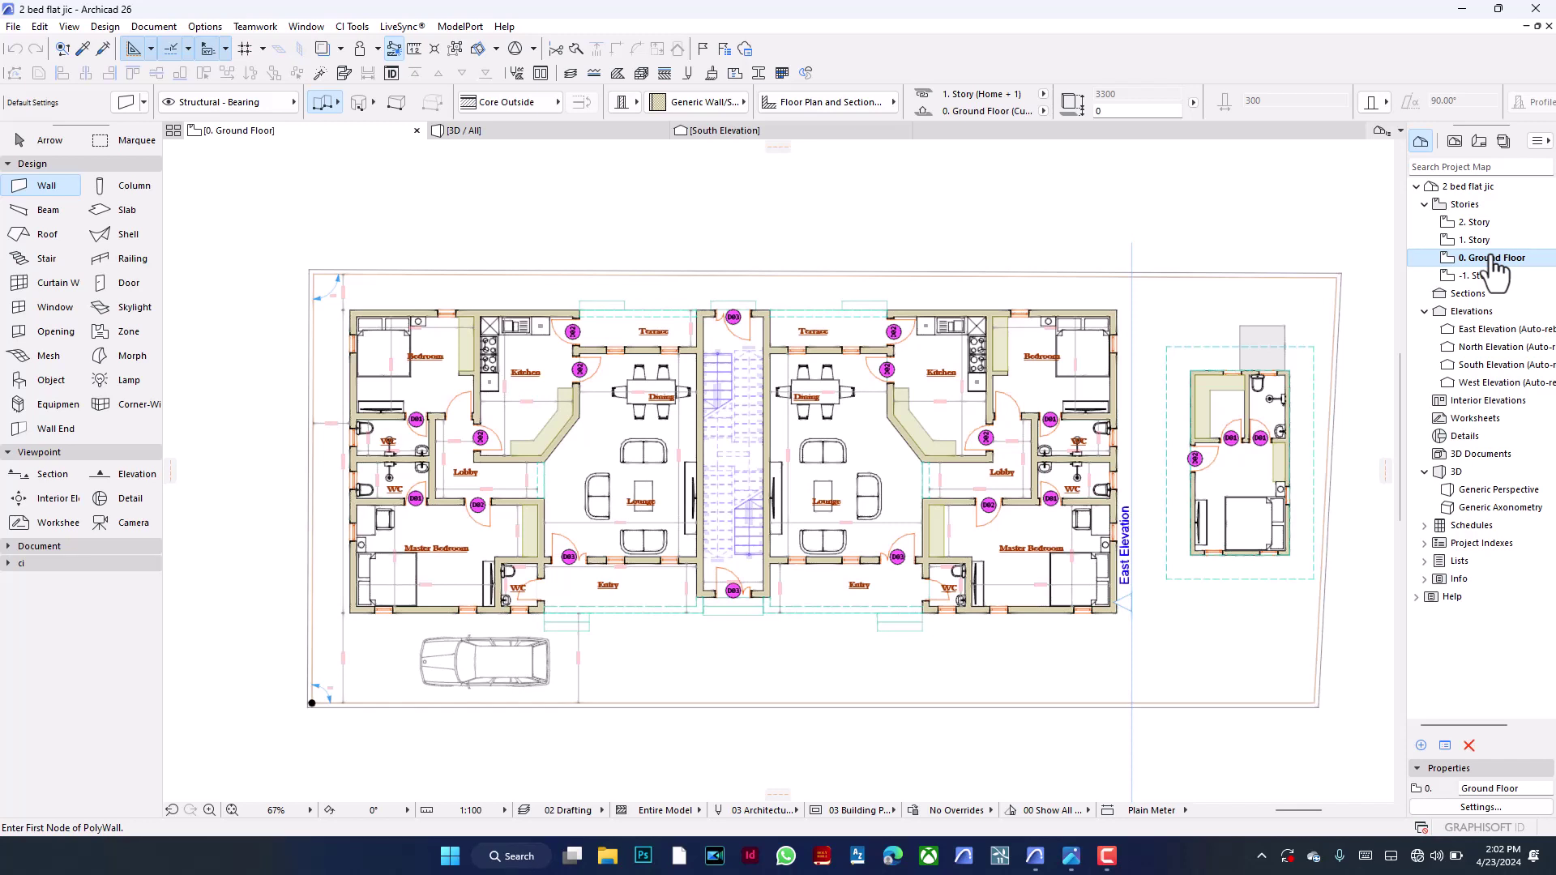
pyautogui.scroll(-3, 1077, 236)
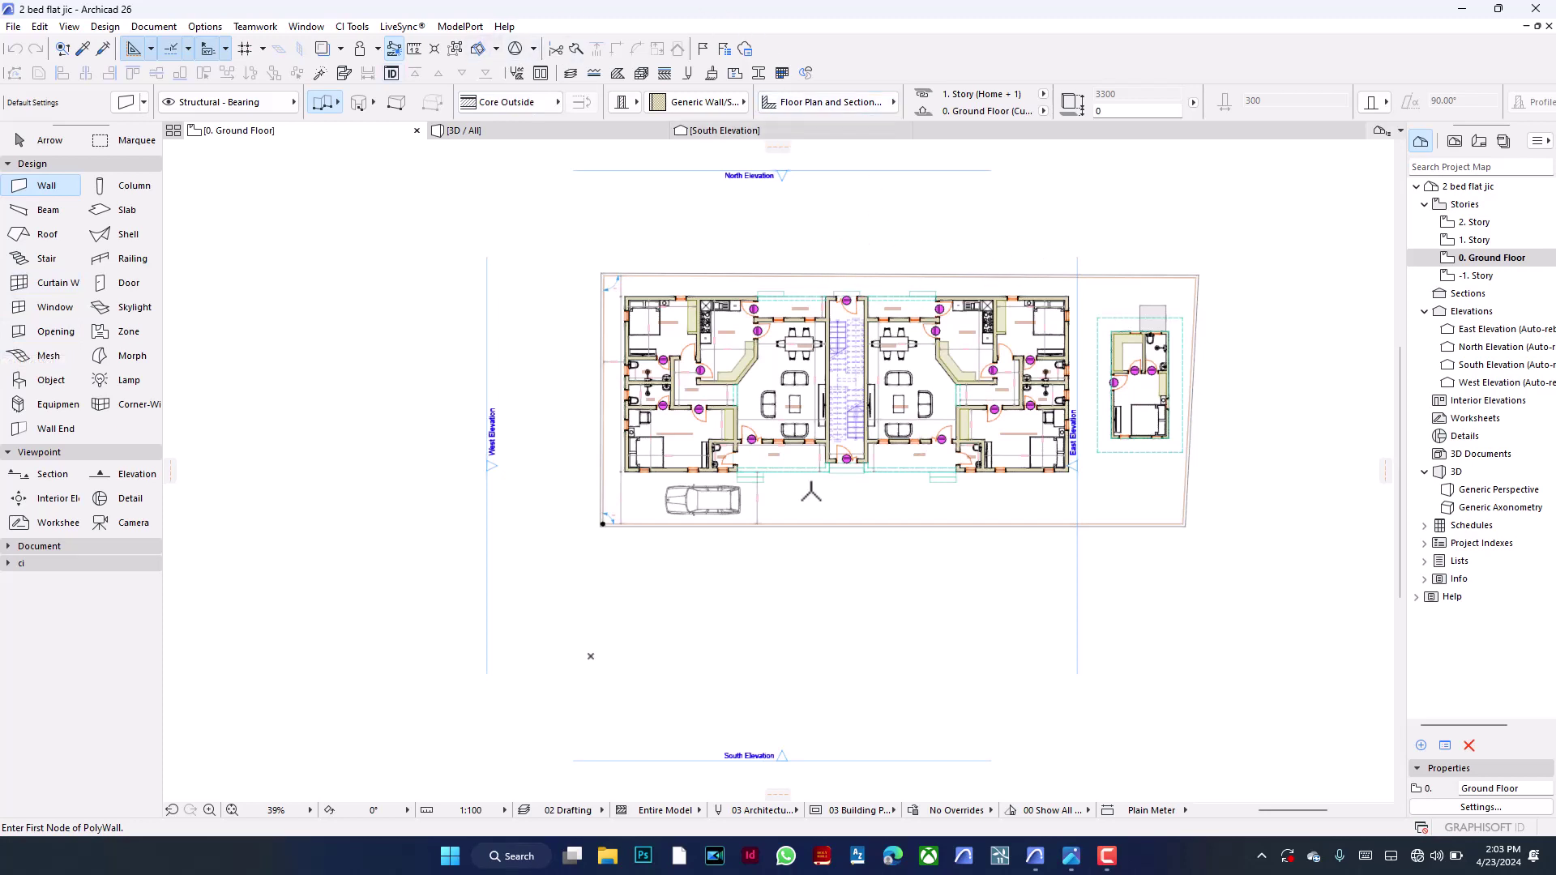
# Override the object pens of the car symbol outside the Master Bedroom and set its symbol line pen to the purple 0.25 mm pen
pyautogui.keyDown('shift'); pyautogui.click(733, 508); pyautogui.keyUp('shift')
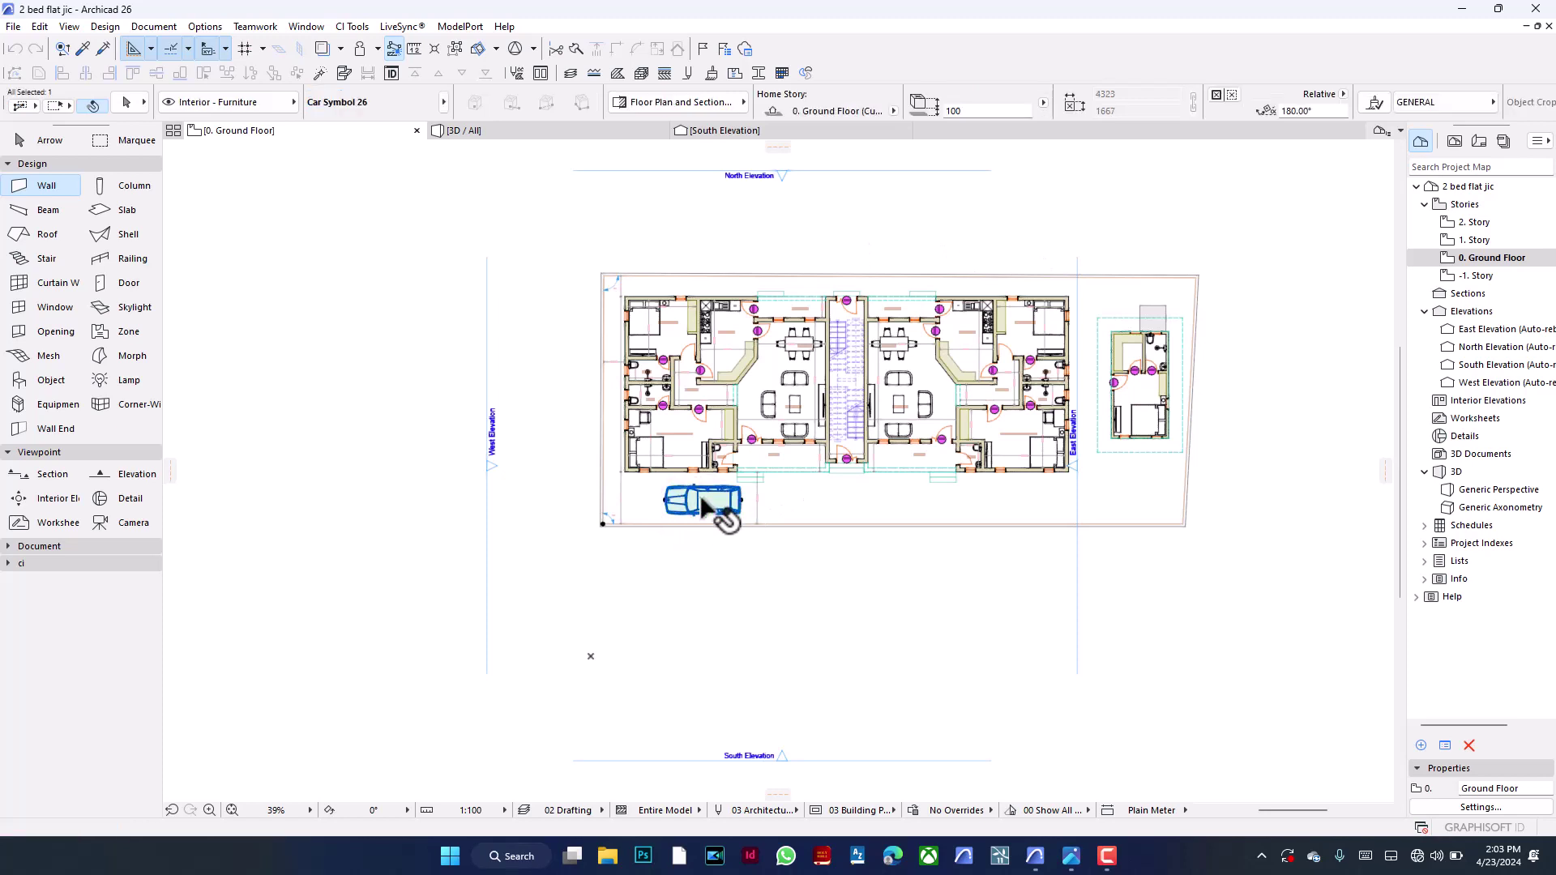
pyautogui.scroll(6, 703, 500)
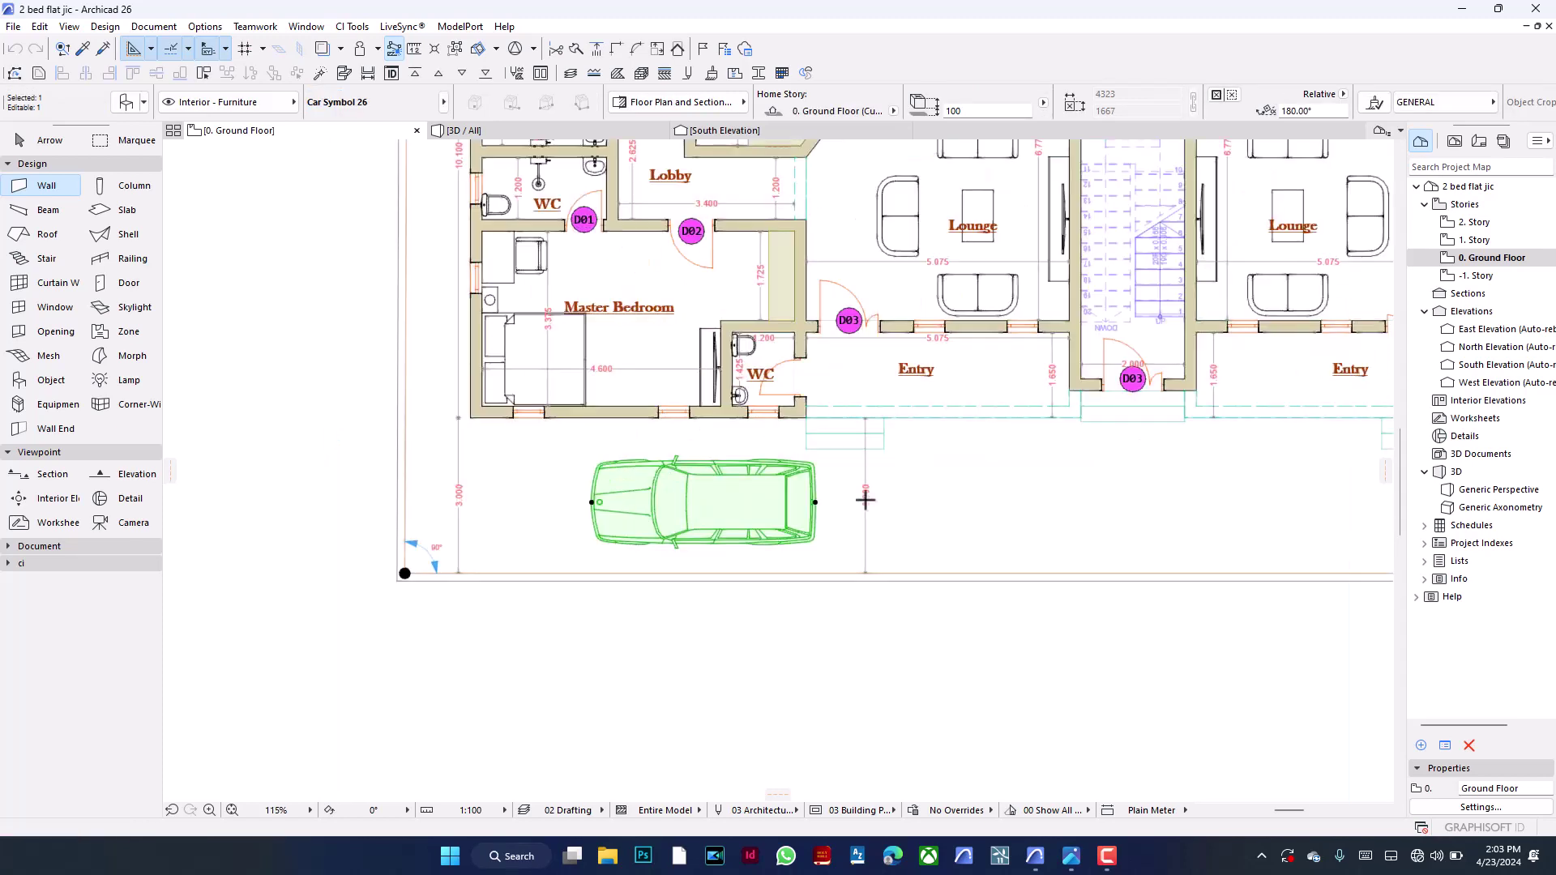
pyautogui.keyDown('shift'); pyautogui.click(864, 501); pyautogui.keyUp('shift')
pyautogui.click(40, 140)
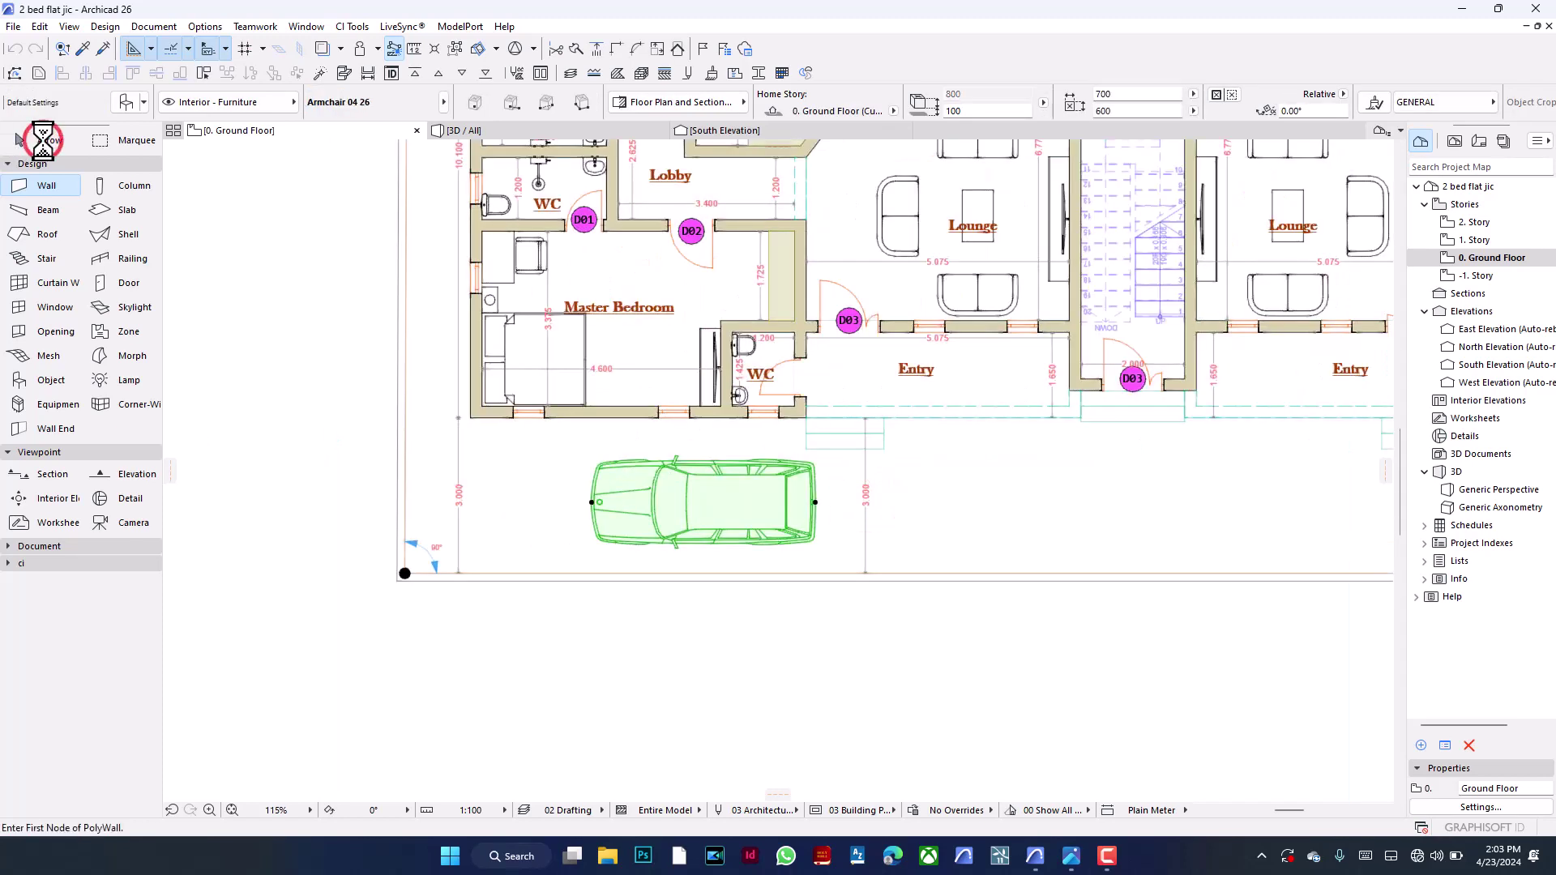
pyautogui.click(676, 505)
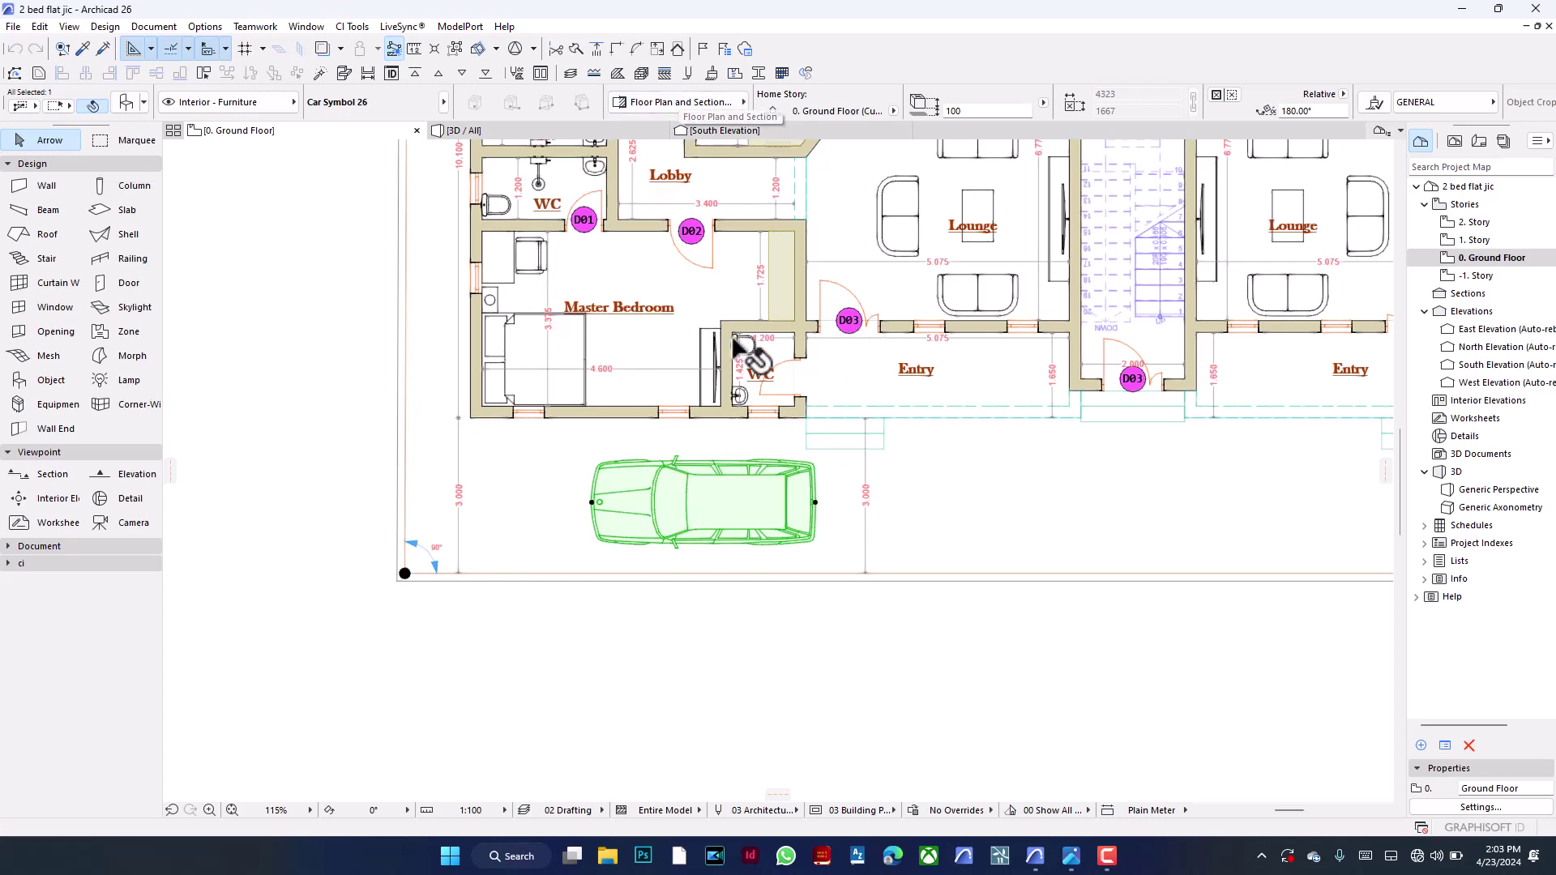
pyautogui.click(730, 108)
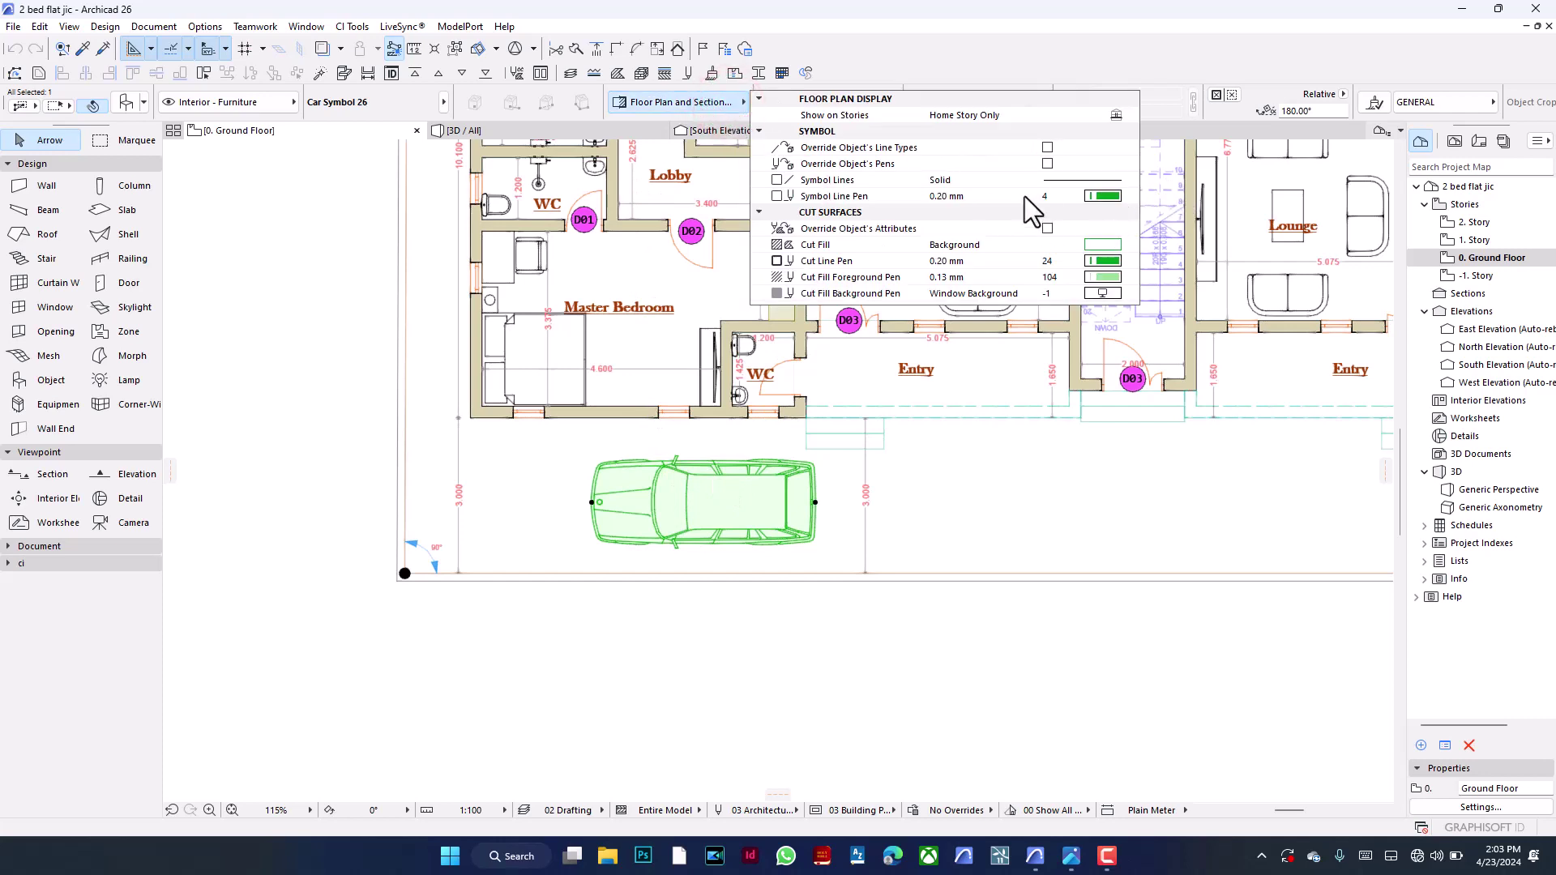
pyautogui.click(1047, 165)
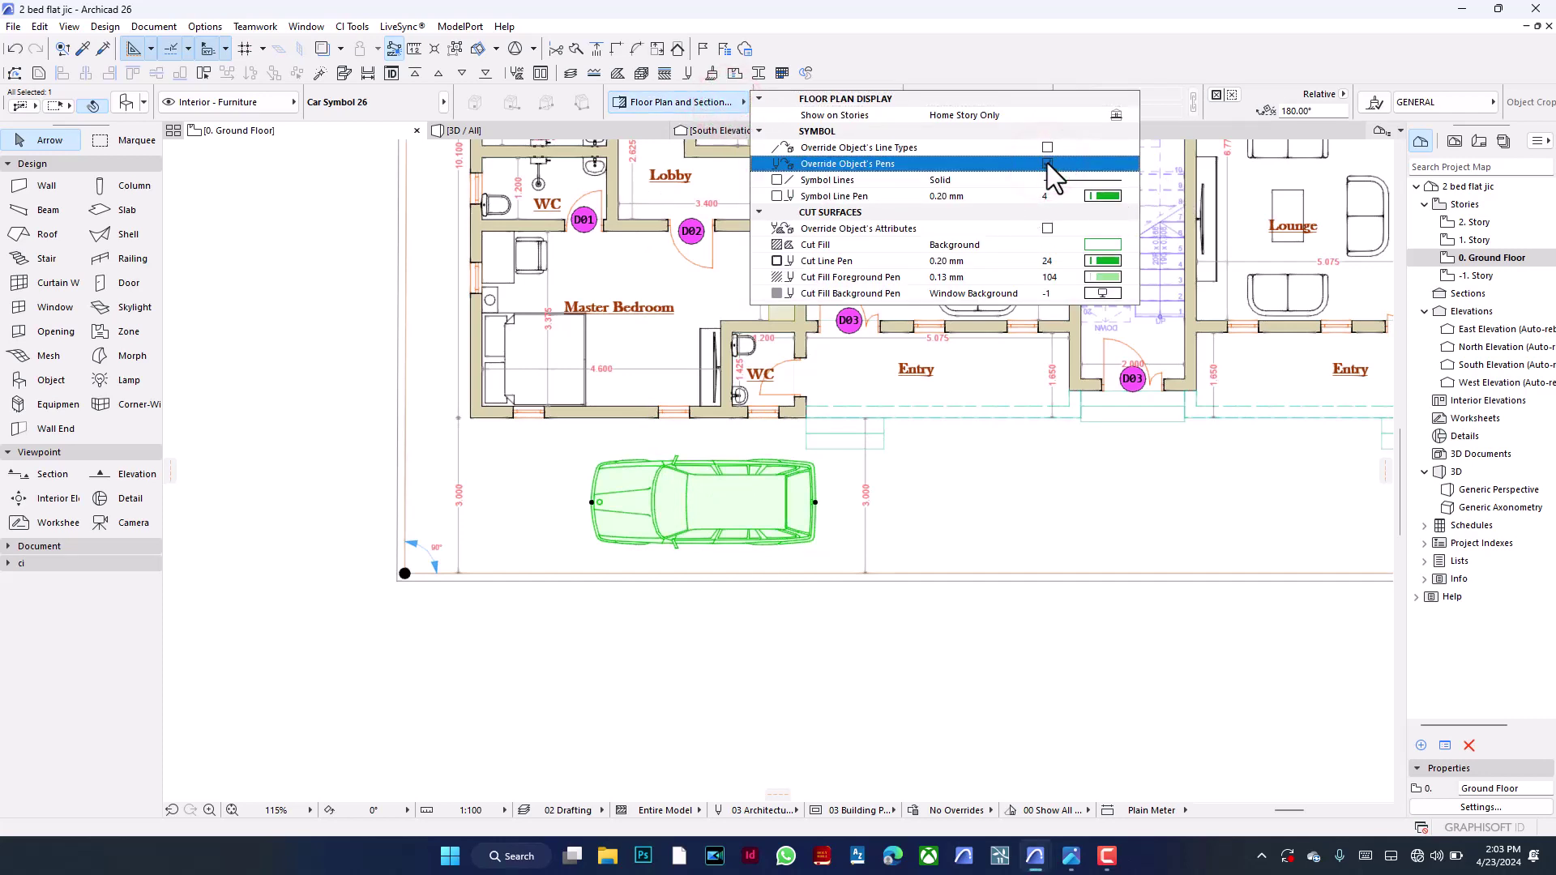
pyautogui.click(1107, 196)
pyautogui.click(1354, 198)
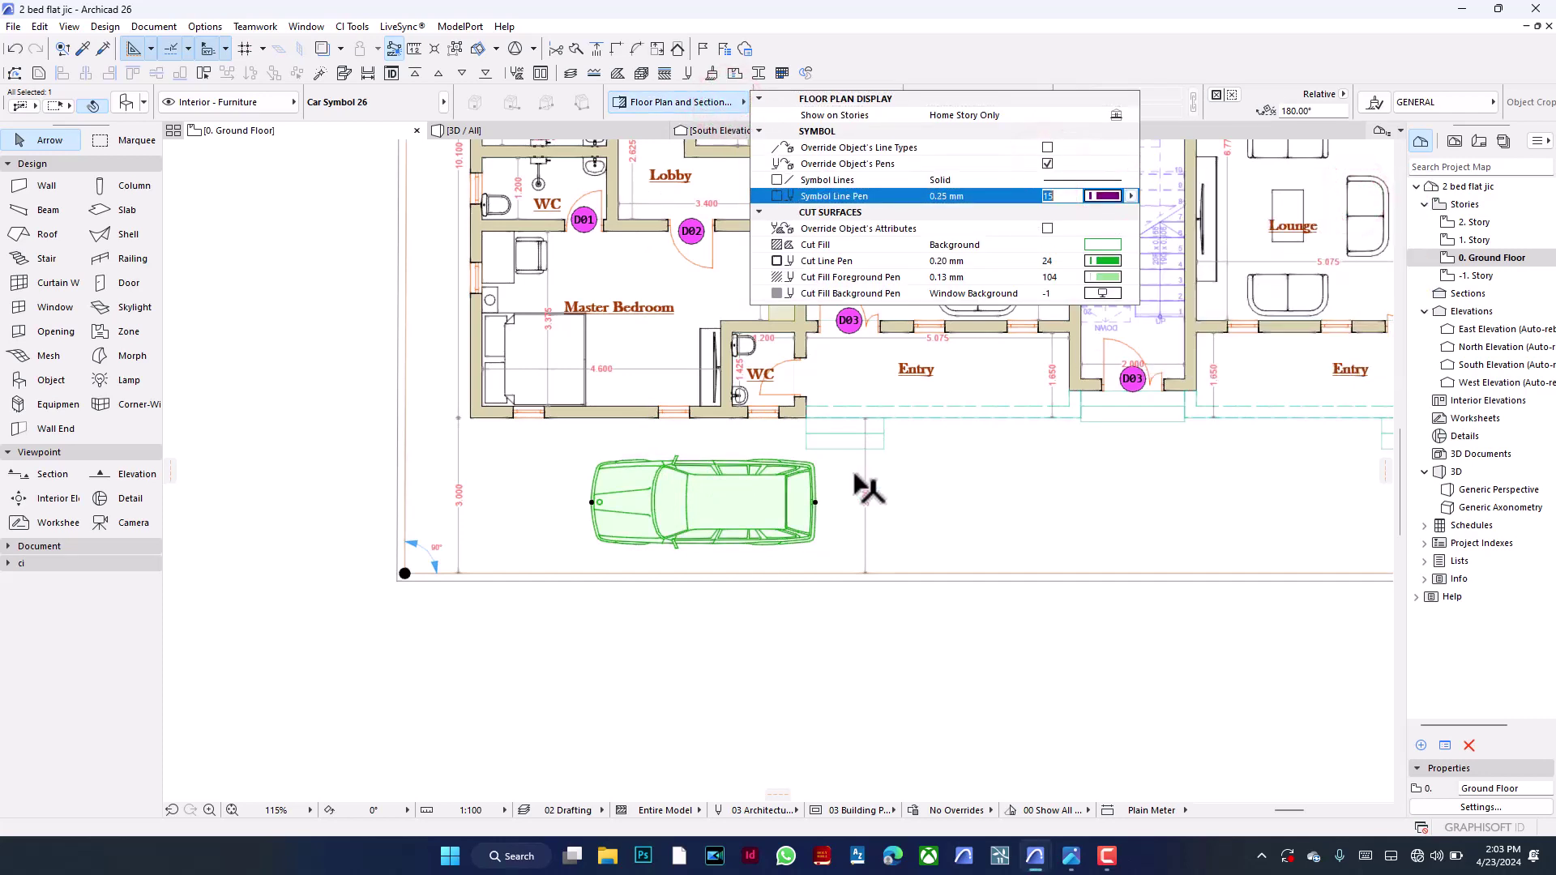
pyautogui.click(843, 507)
pyautogui.scroll(4, 766, 531)
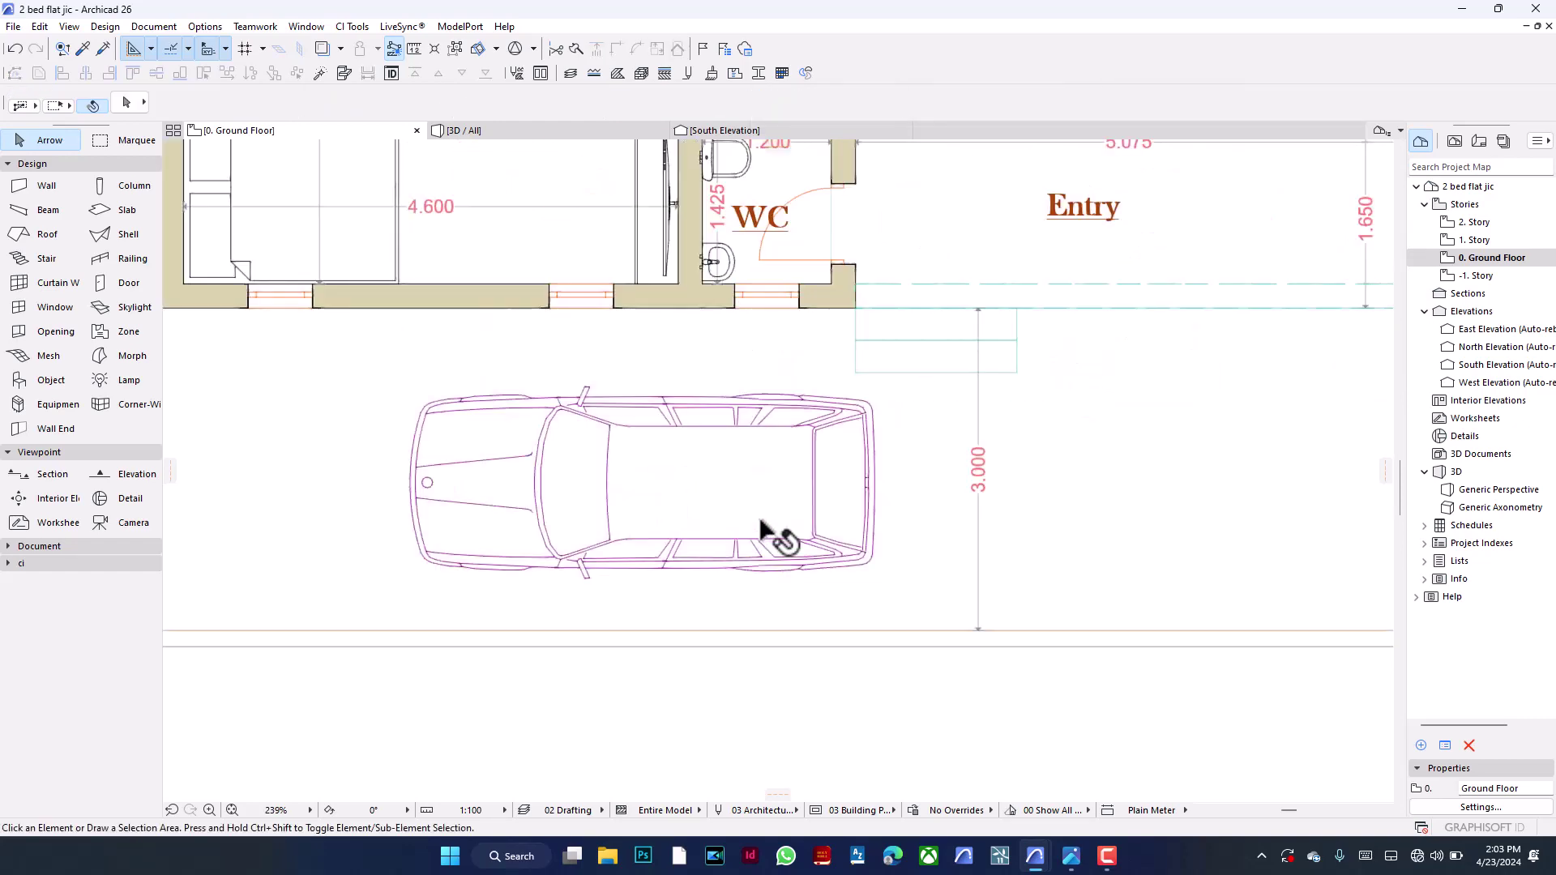
pyautogui.scroll(-5, 766, 535)
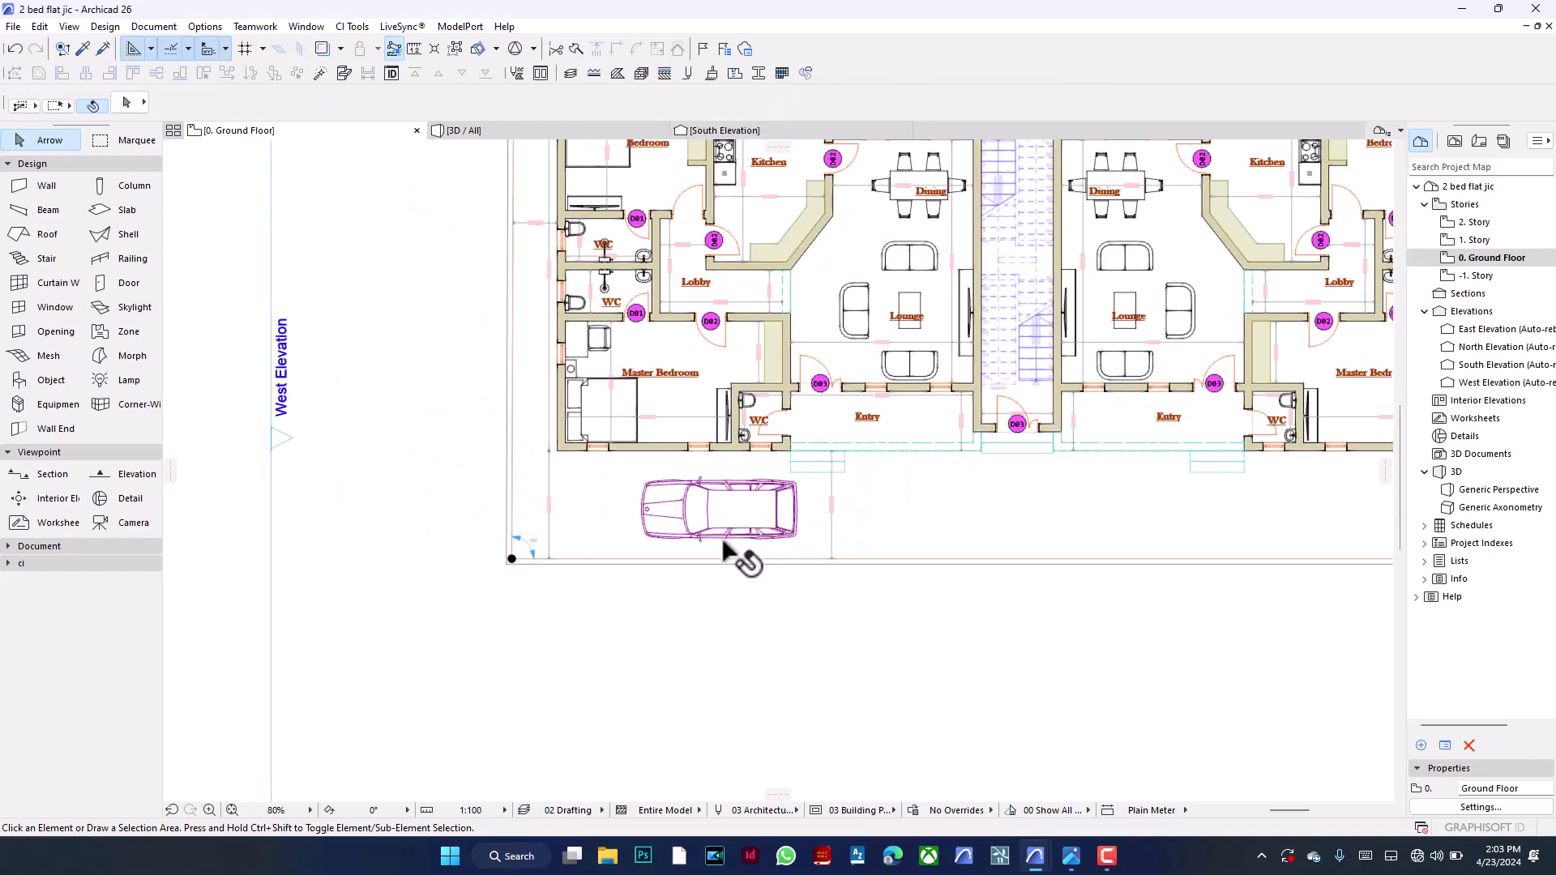
# Try the Simplified Plan and Ceiling Plan graphic overrides on the ground floor plan, and restore No Overrides
pyautogui.scroll(-3, 736, 547)
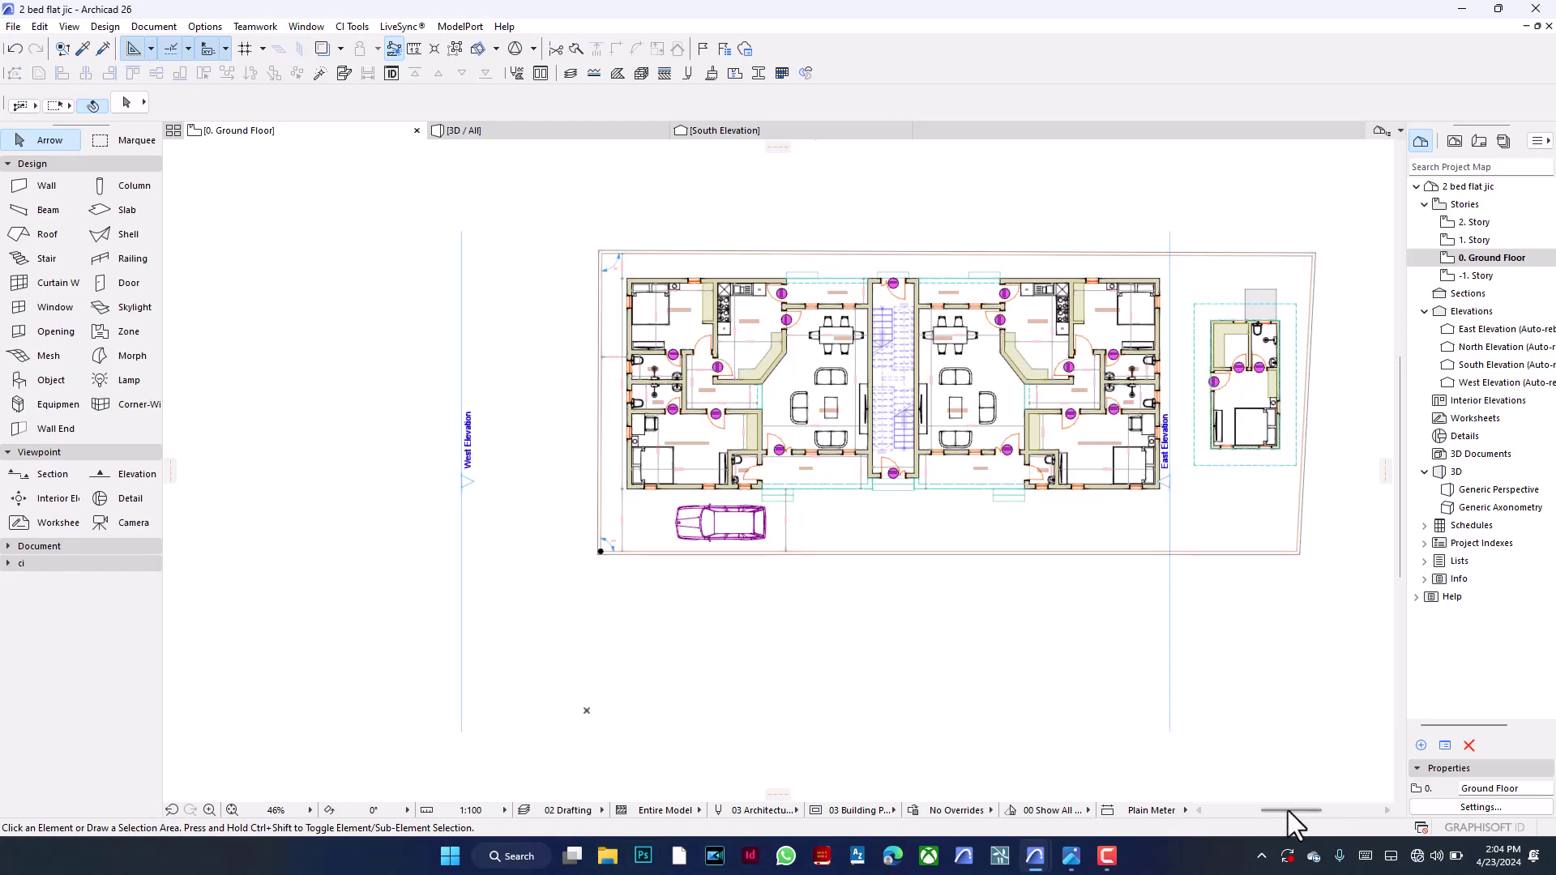
pyautogui.moveTo(1287, 811); pyautogui.dragTo(1297, 811)
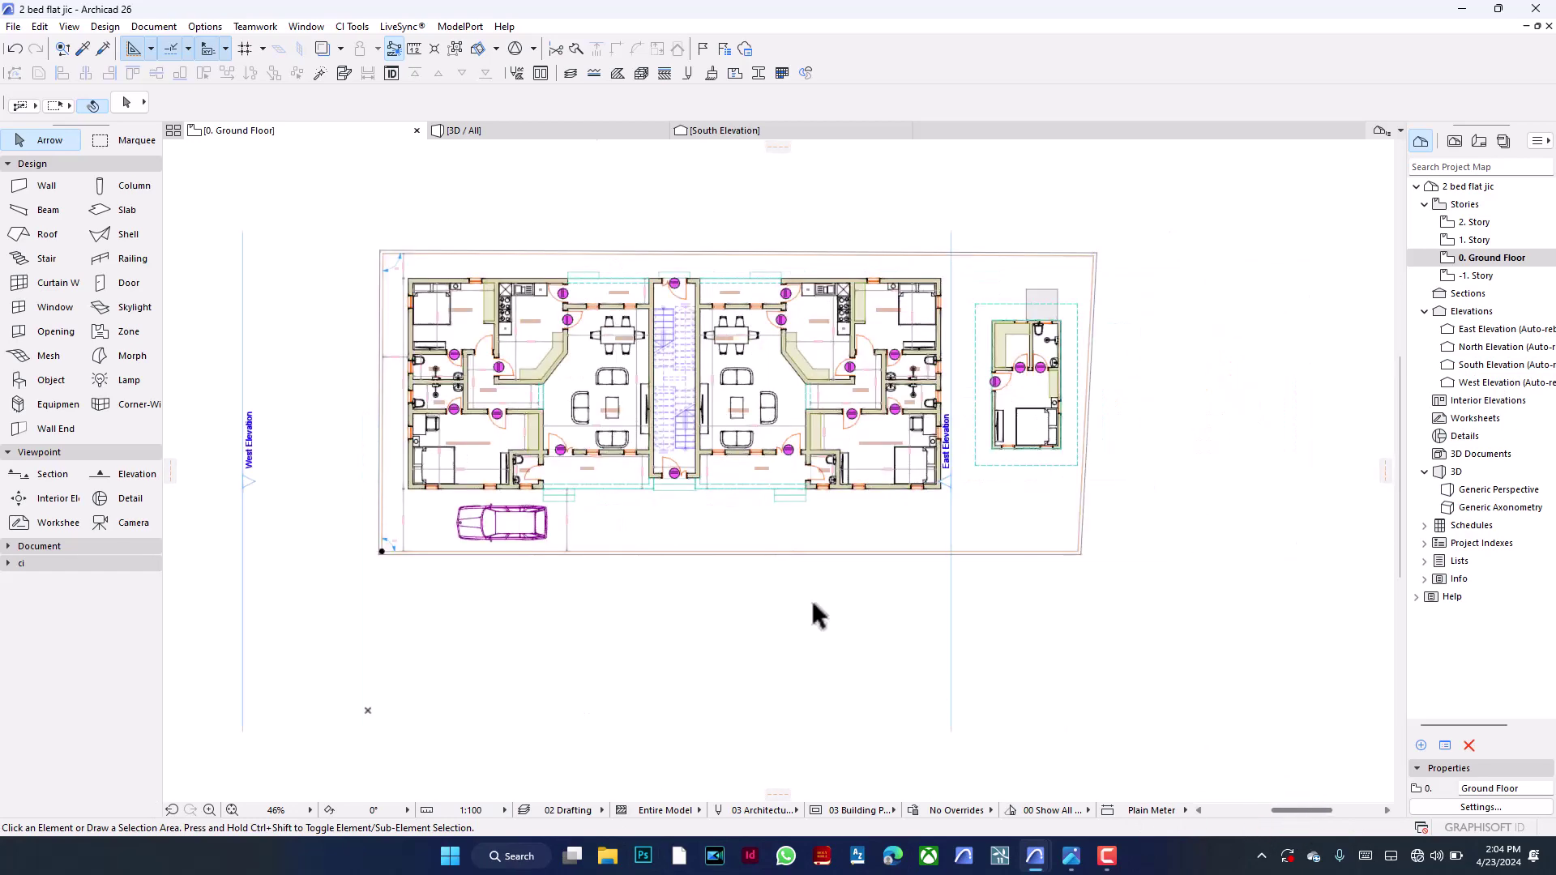
pyautogui.scroll(2, 618, 336)
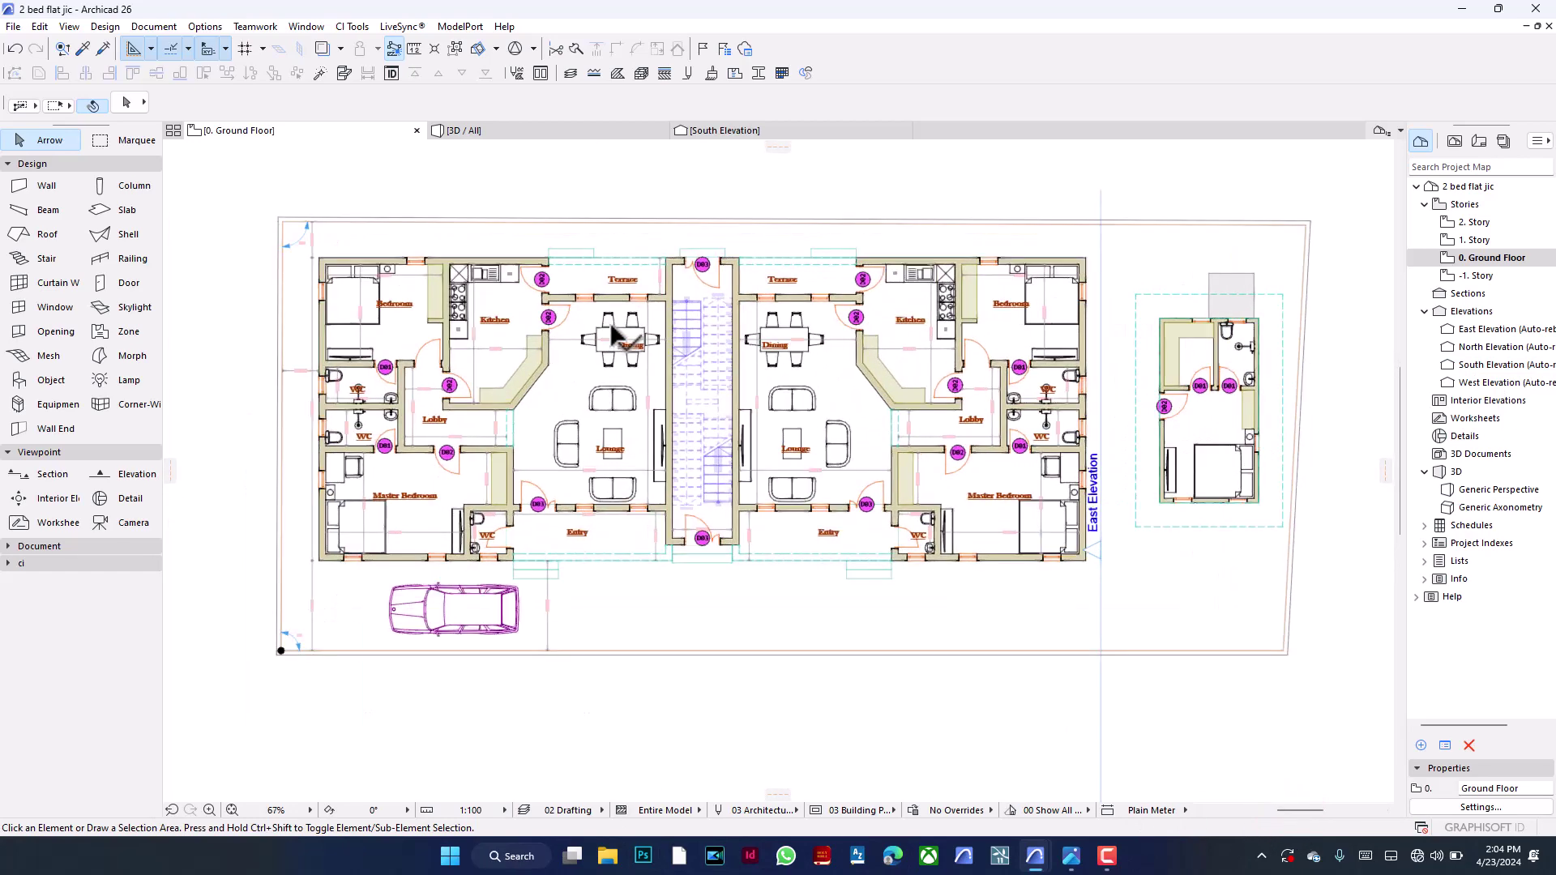
pyautogui.click(968, 810)
pyautogui.click(1057, 764)
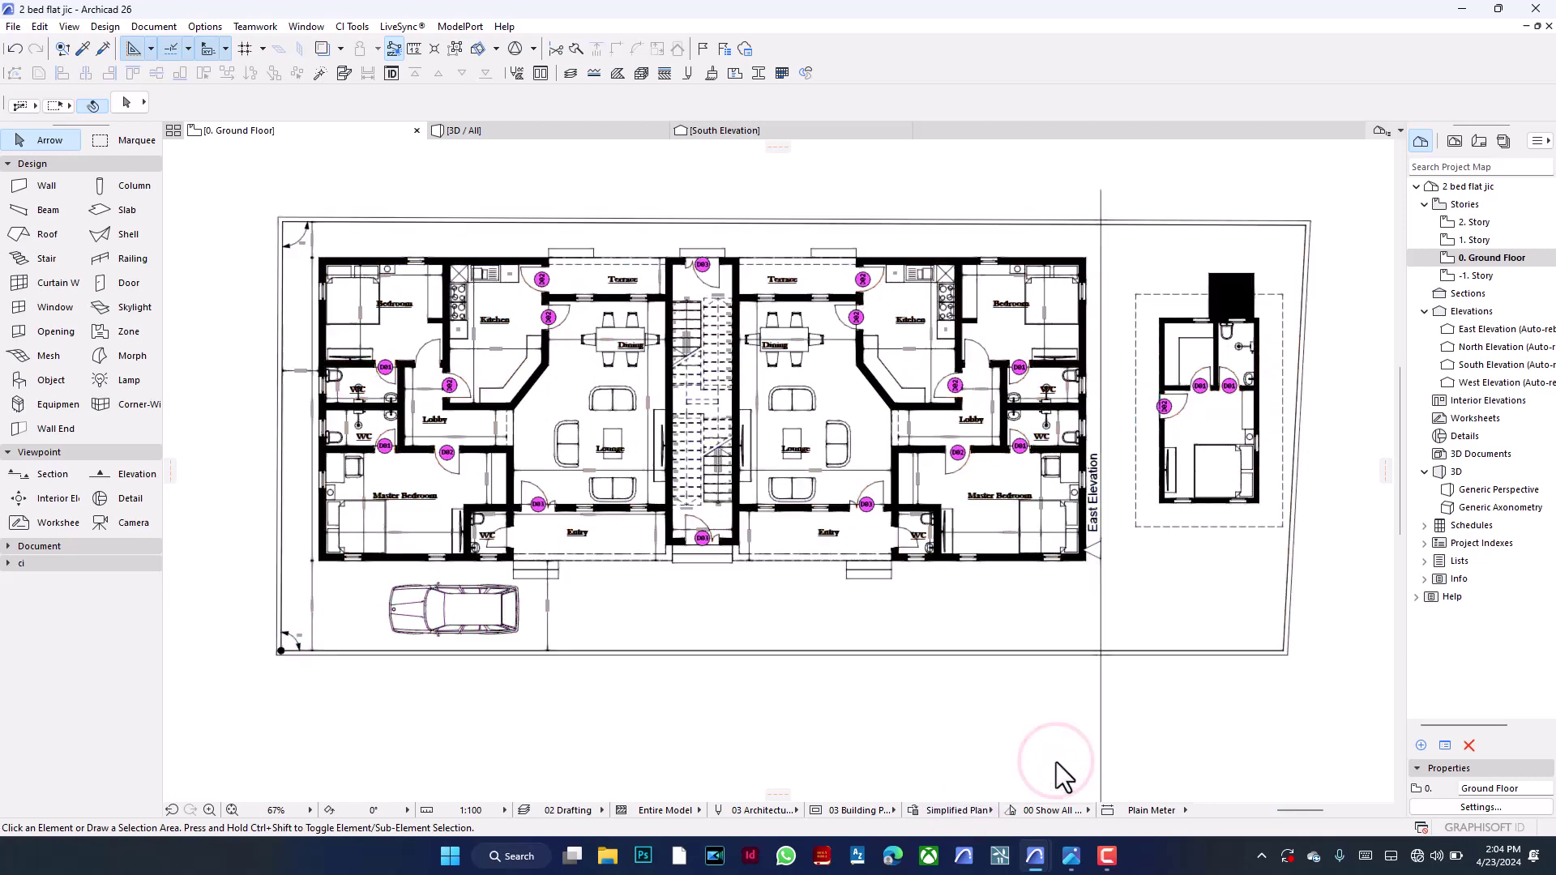
pyautogui.click(949, 810)
pyautogui.click(1046, 731)
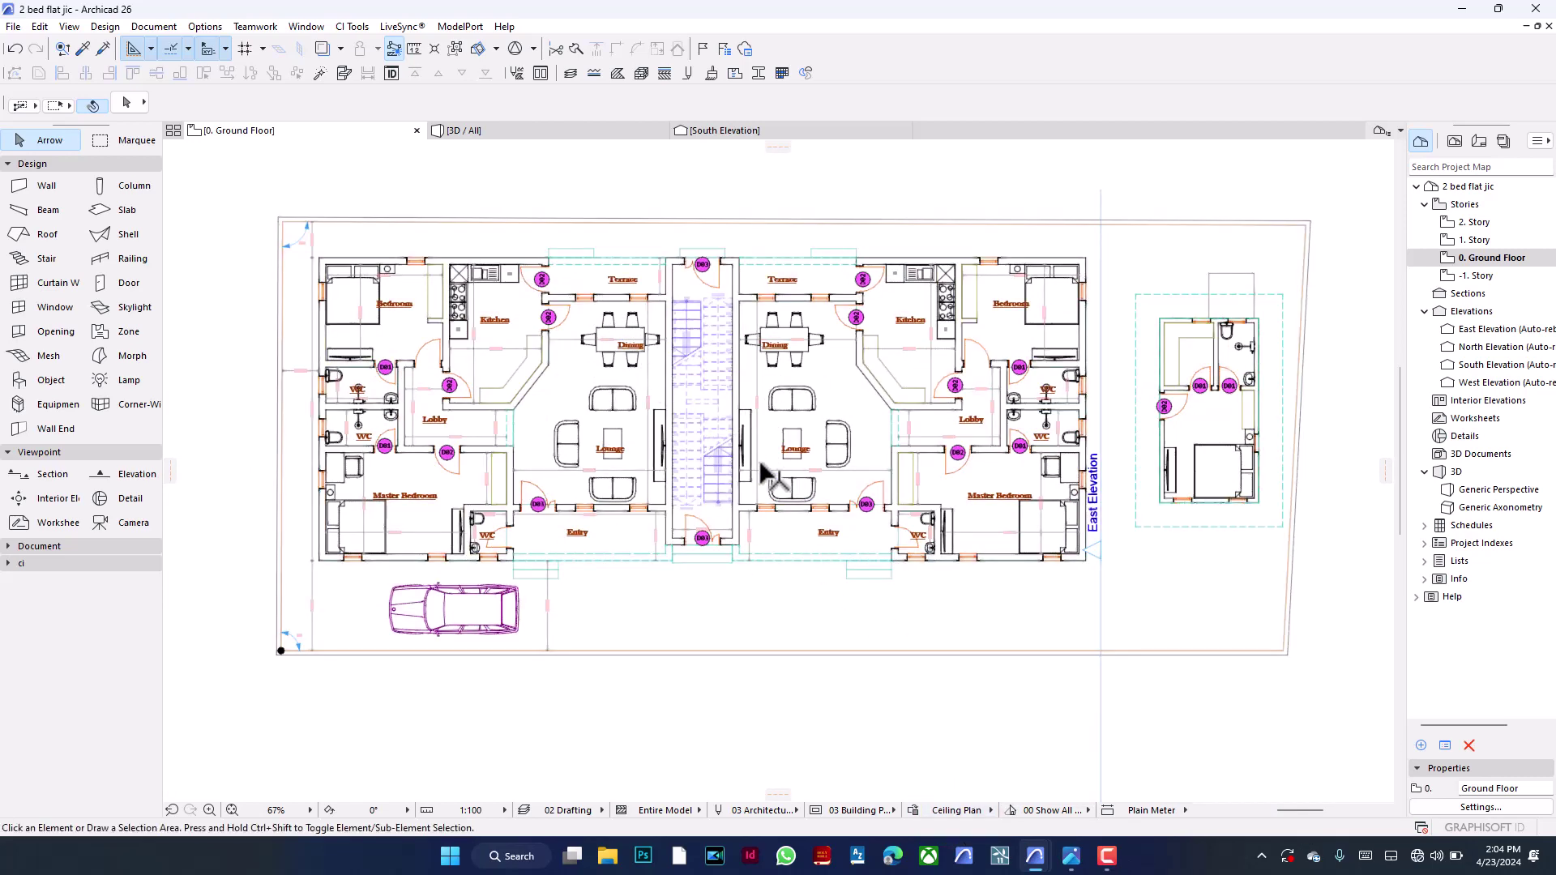
pyautogui.click(946, 810)
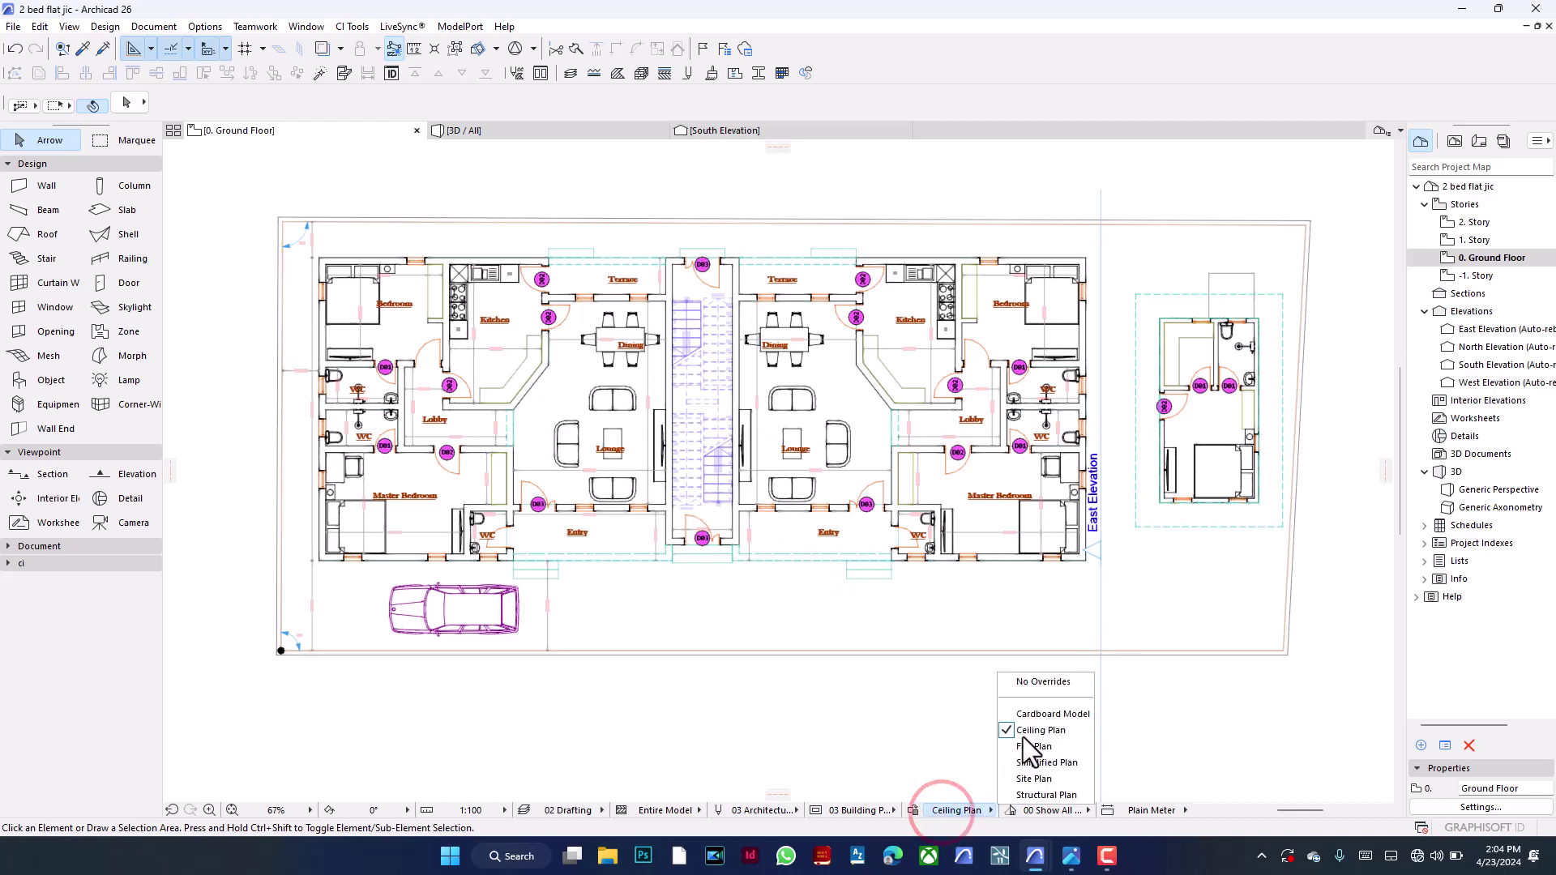
pyautogui.click(1043, 683)
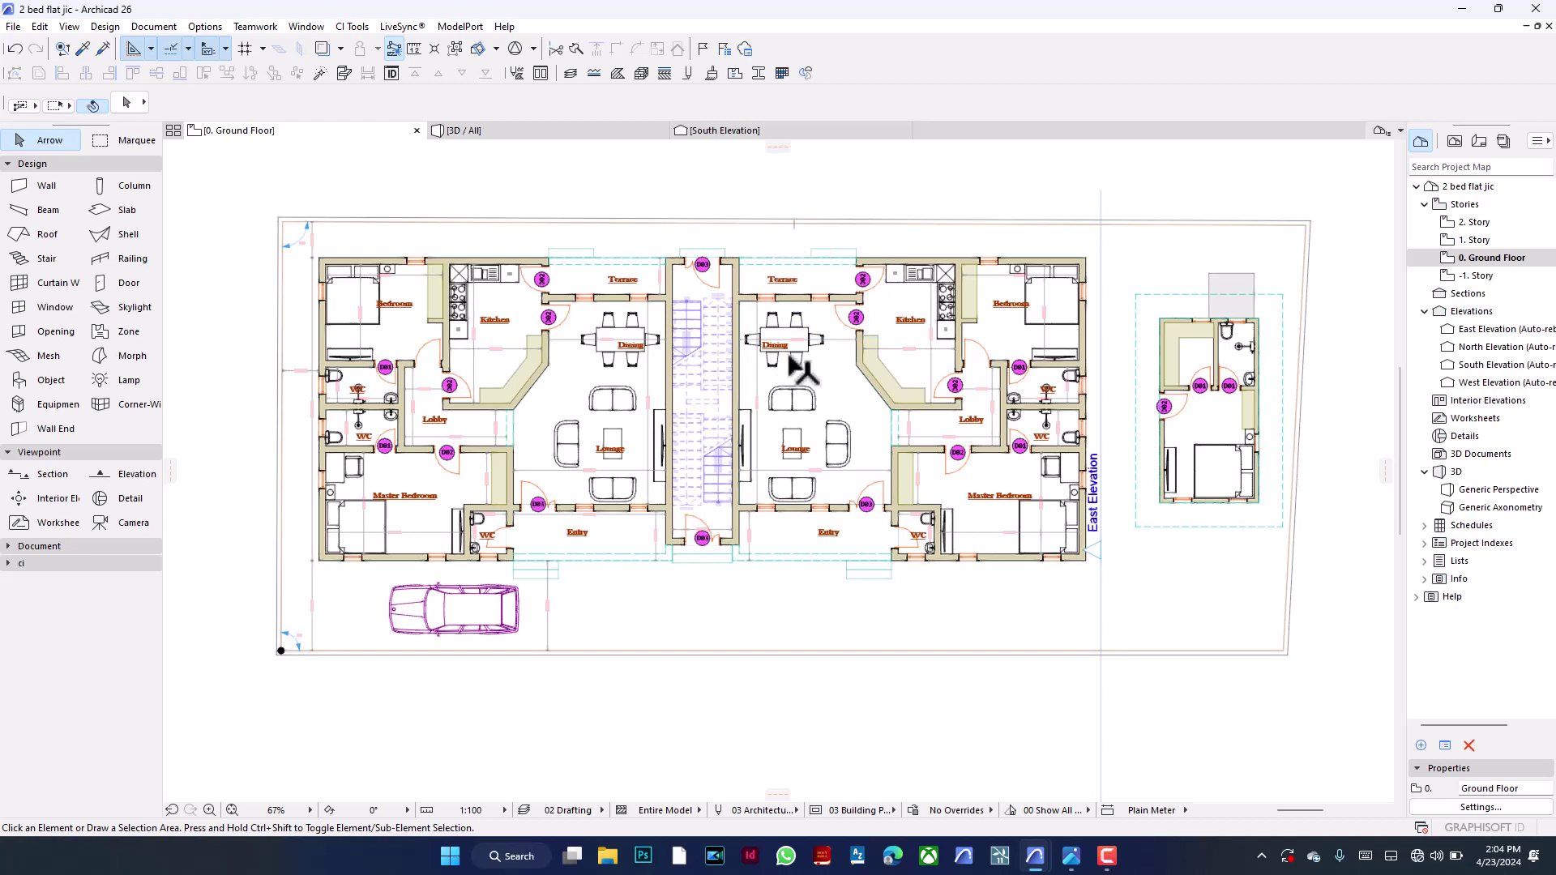
pyautogui.click(794, 610)
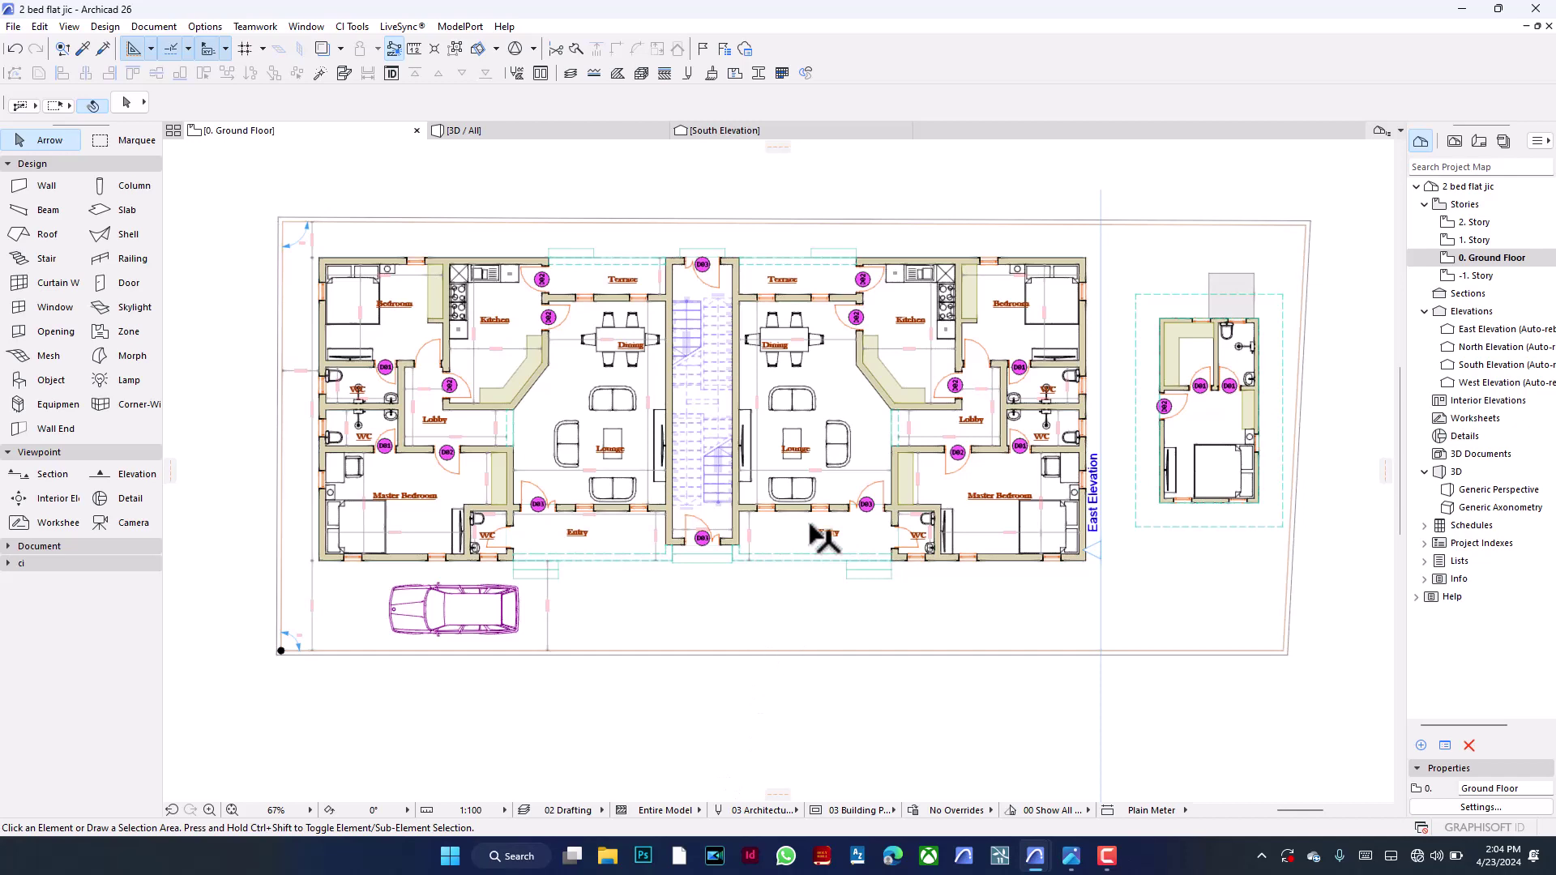
# Check the layer of the Lounge sofa and hide the Interior - Furniture layer in the layer settings
pyautogui.scroll(2, 873, 394)
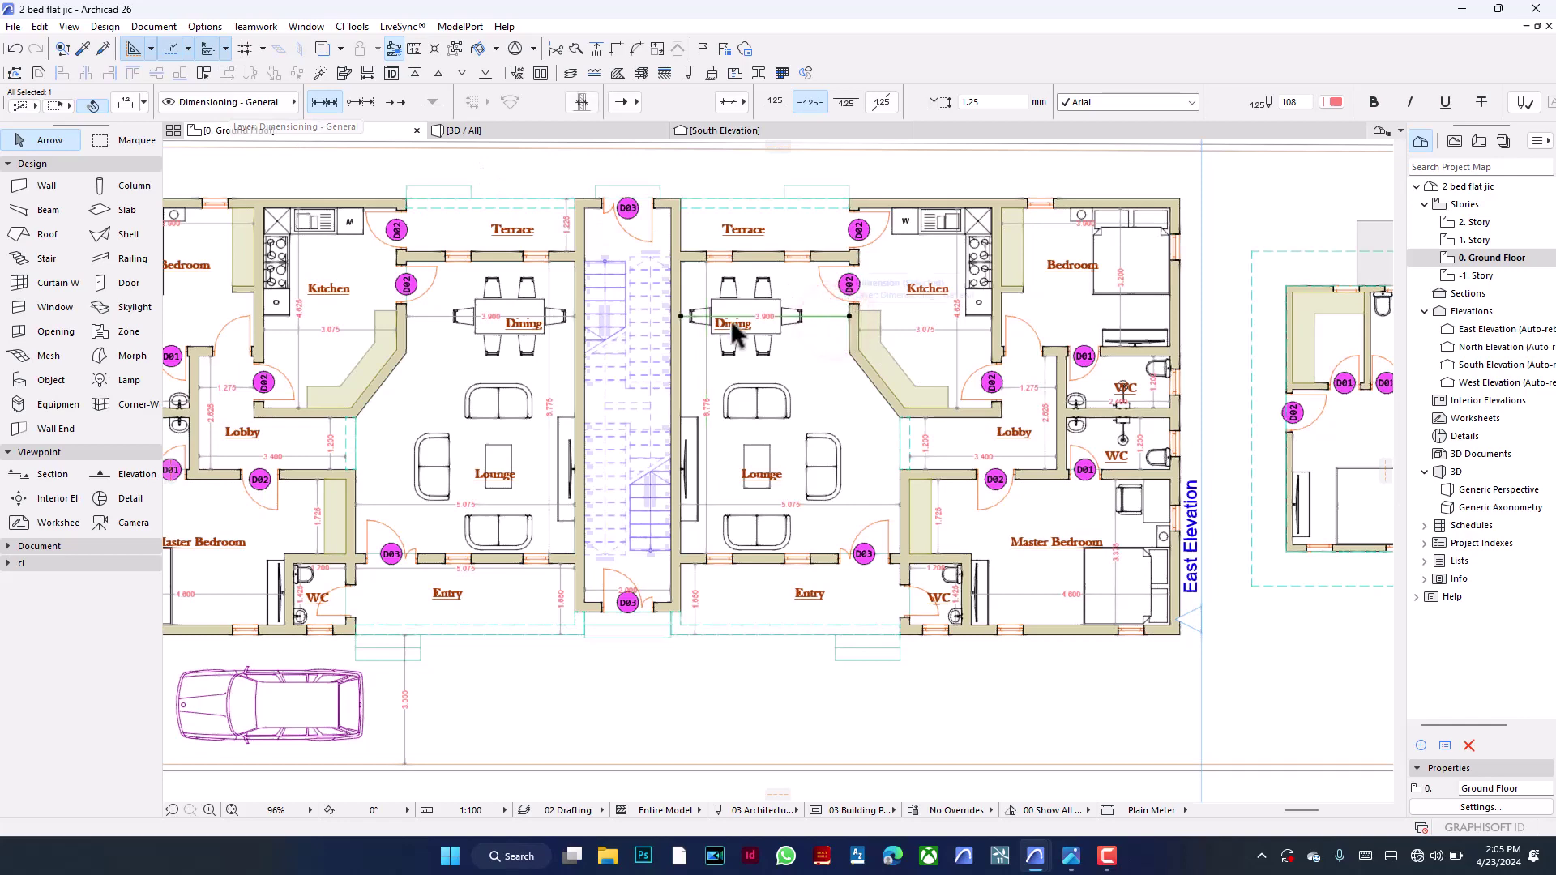
pyautogui.click(756, 407)
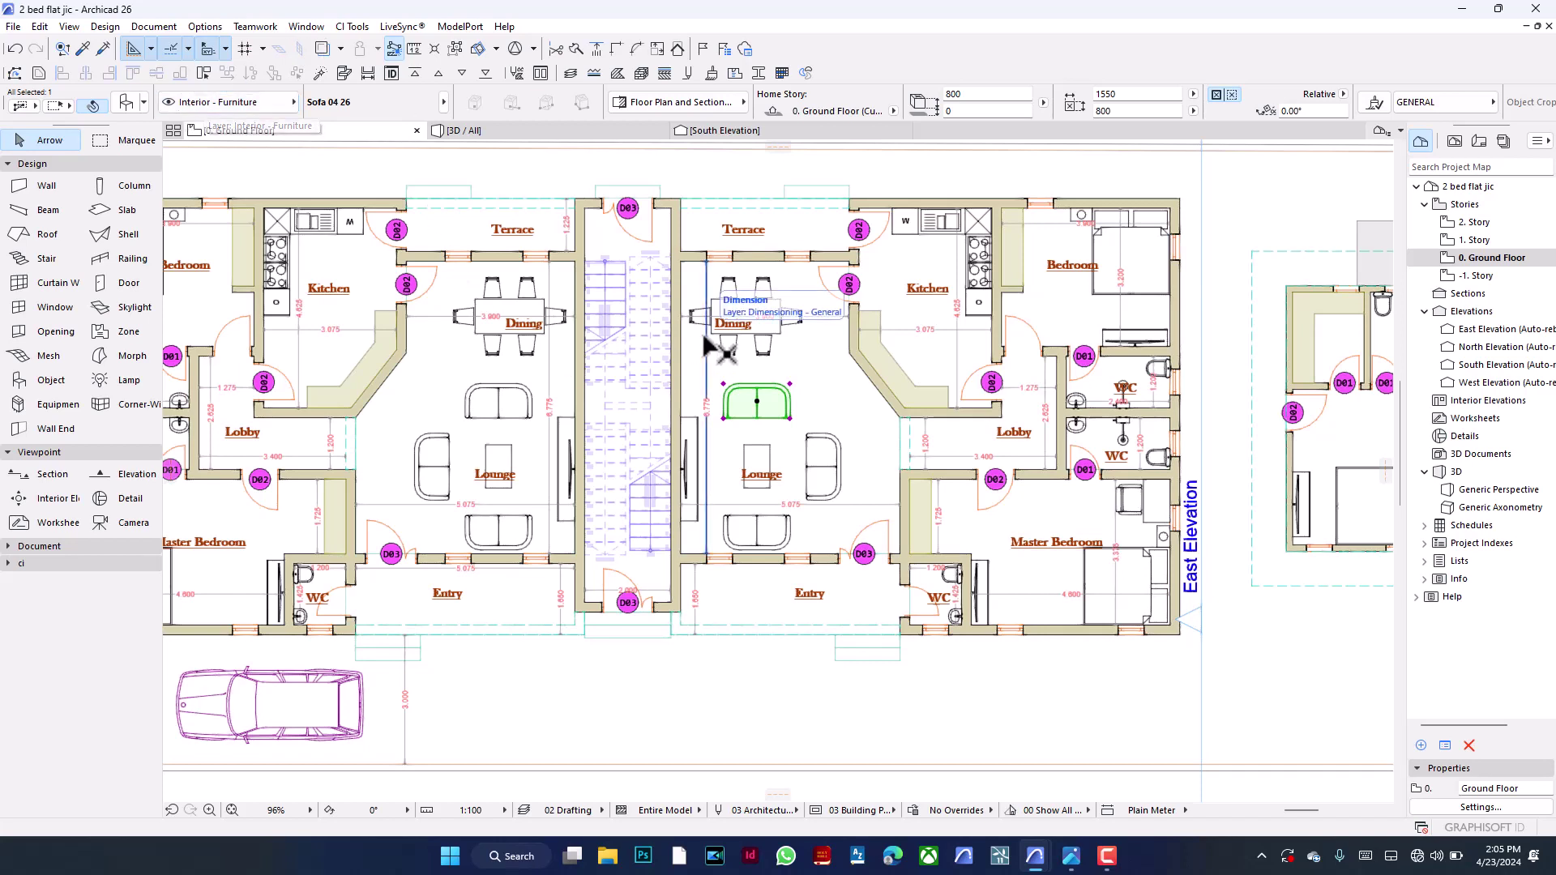
pyautogui.hotkey('ctrl', 'l')
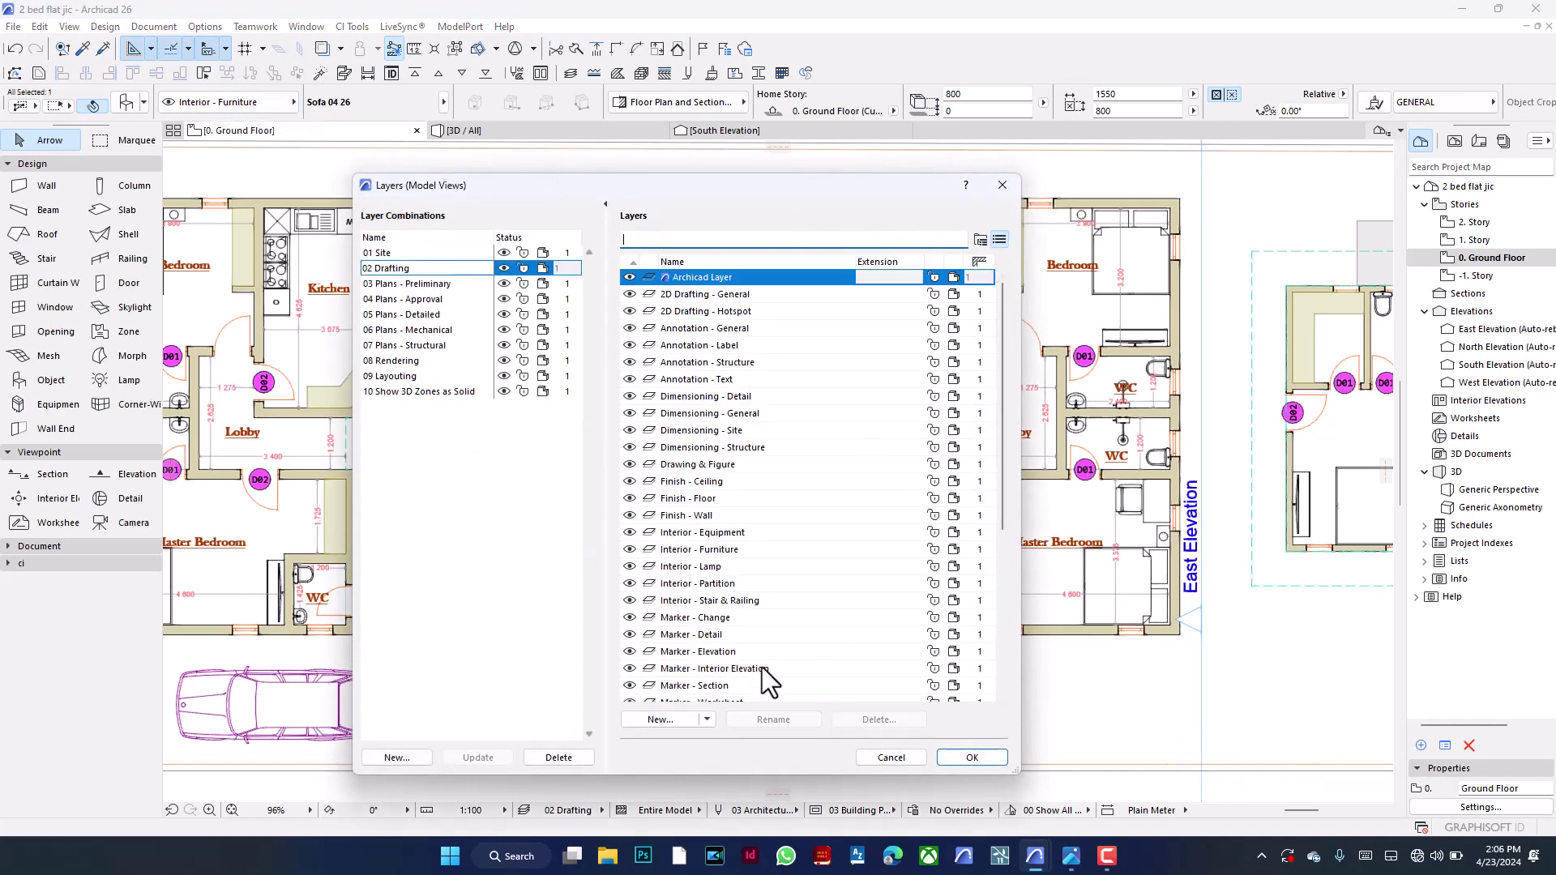
pyautogui.scroll(-3, 835, 416)
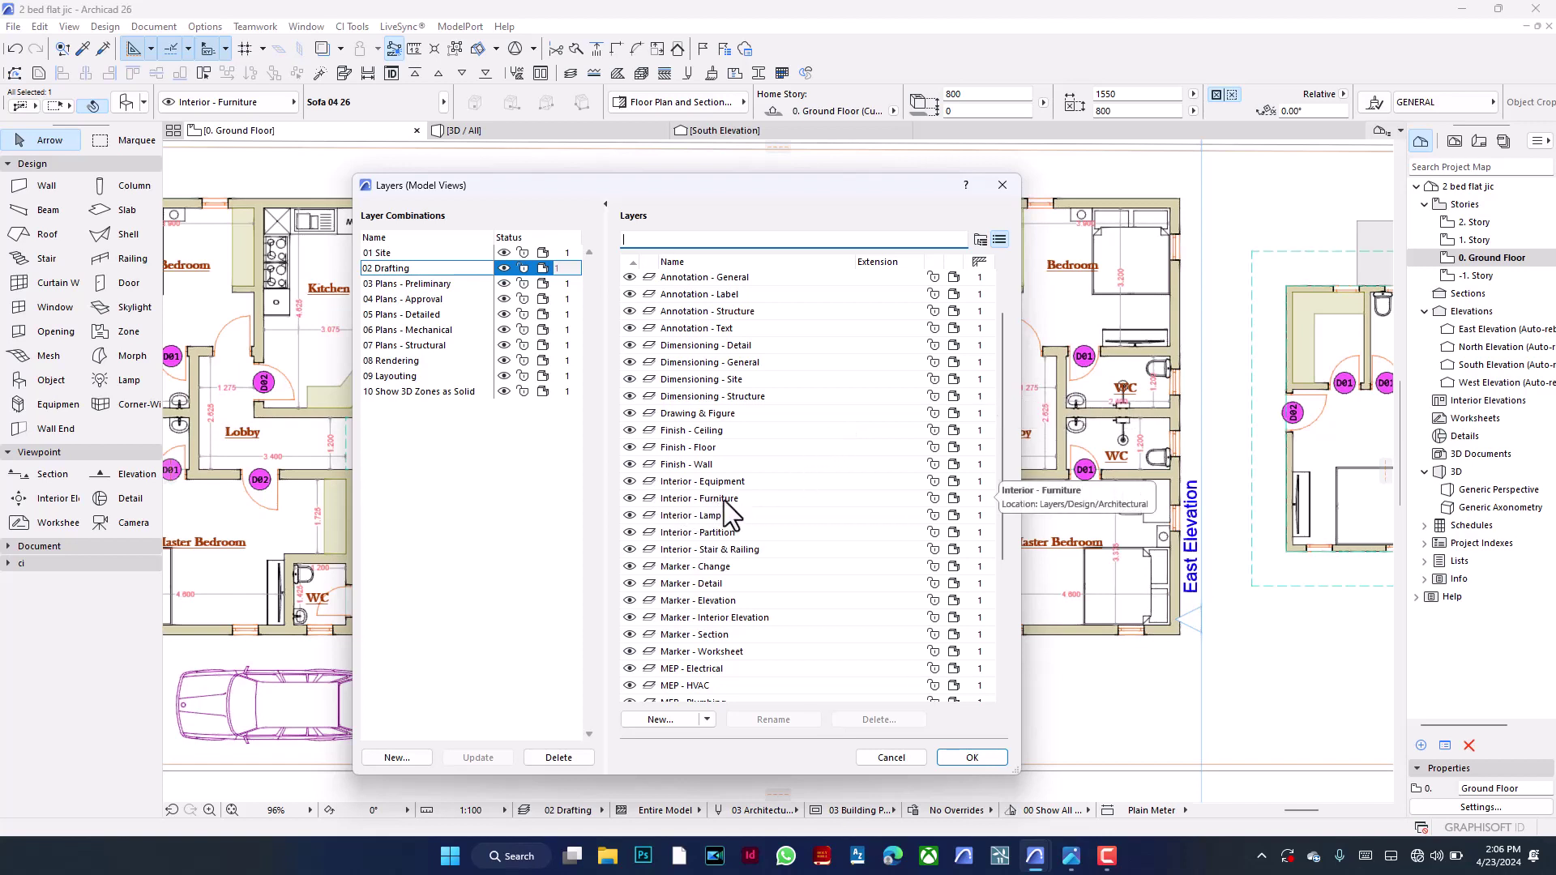
pyautogui.click(630, 500)
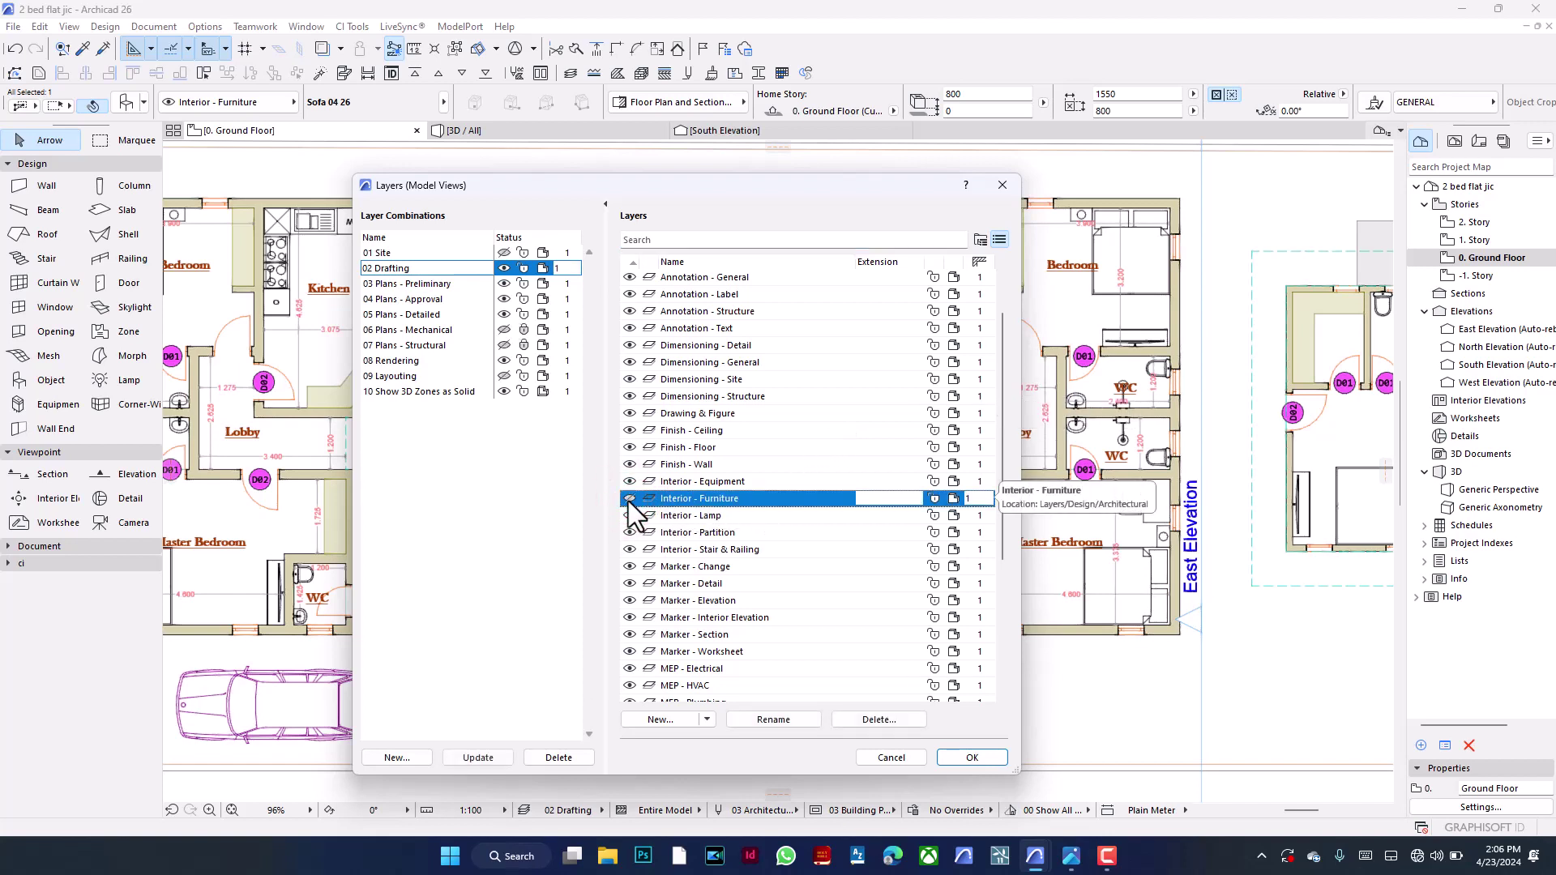
pyautogui.click(995, 762)
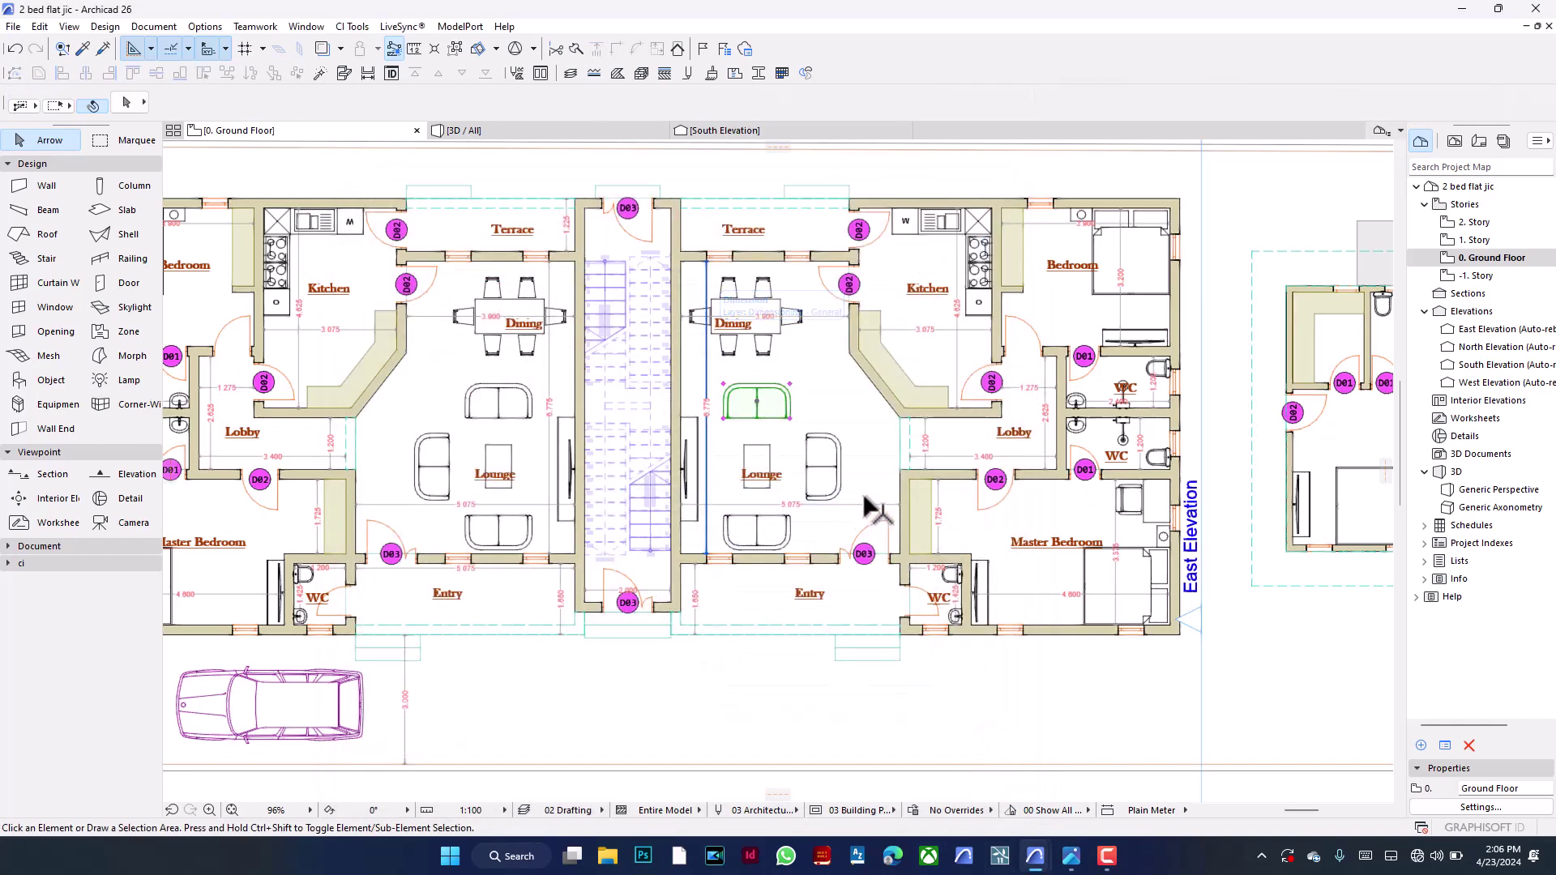
# Assign the bedroom wardrobe and kitchen counter morphs in both flats and the outbuilding to the Interior - Furniture layer
pyautogui.scroll(-2, 1020, 369)
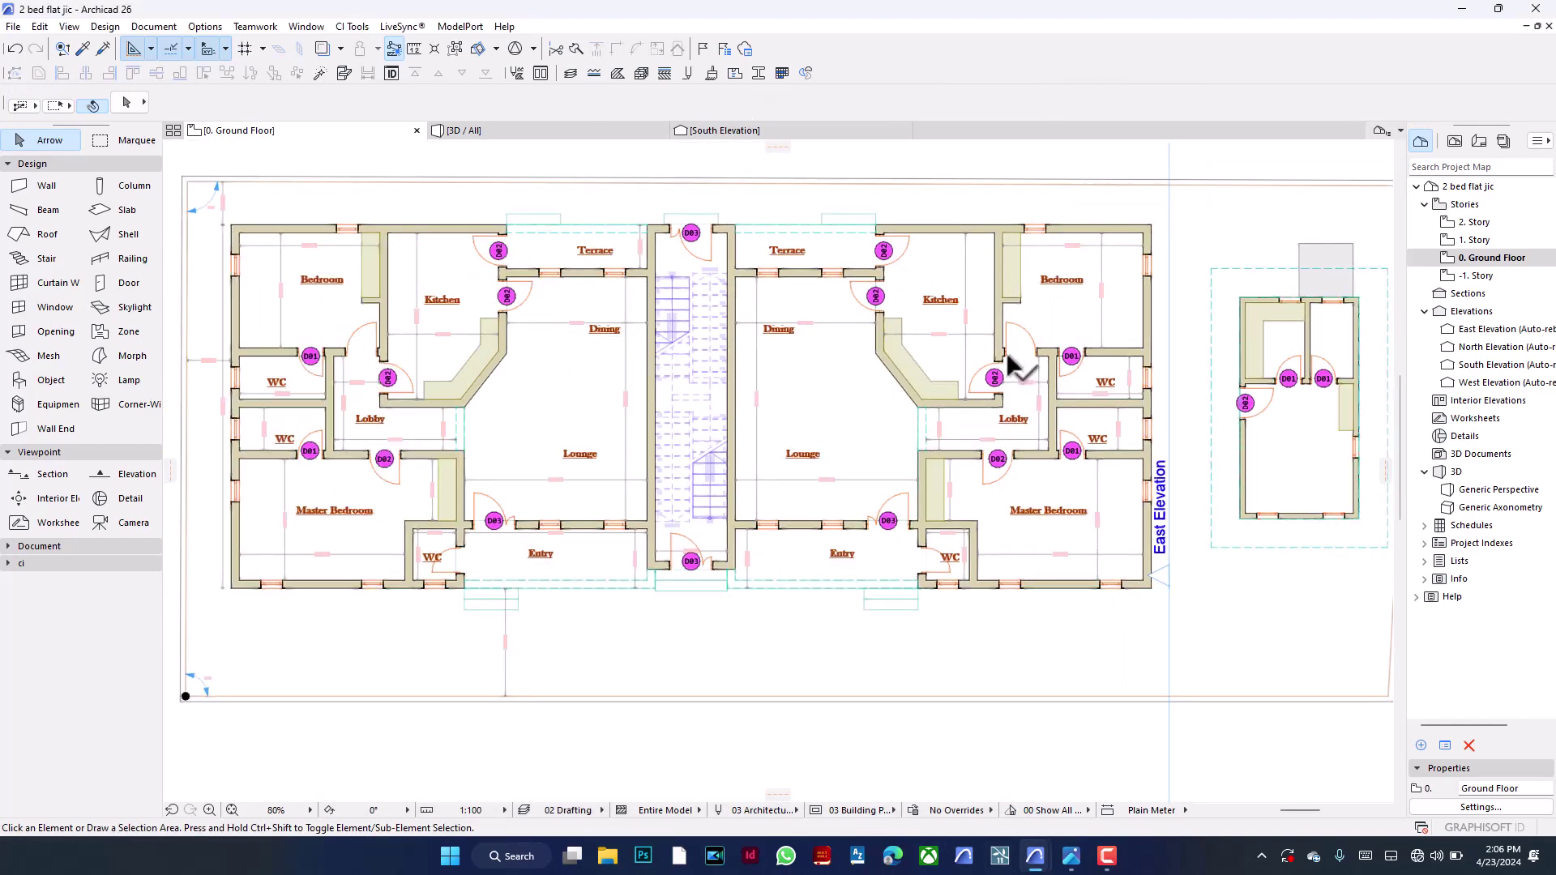
pyautogui.scroll(-1, 1020, 369)
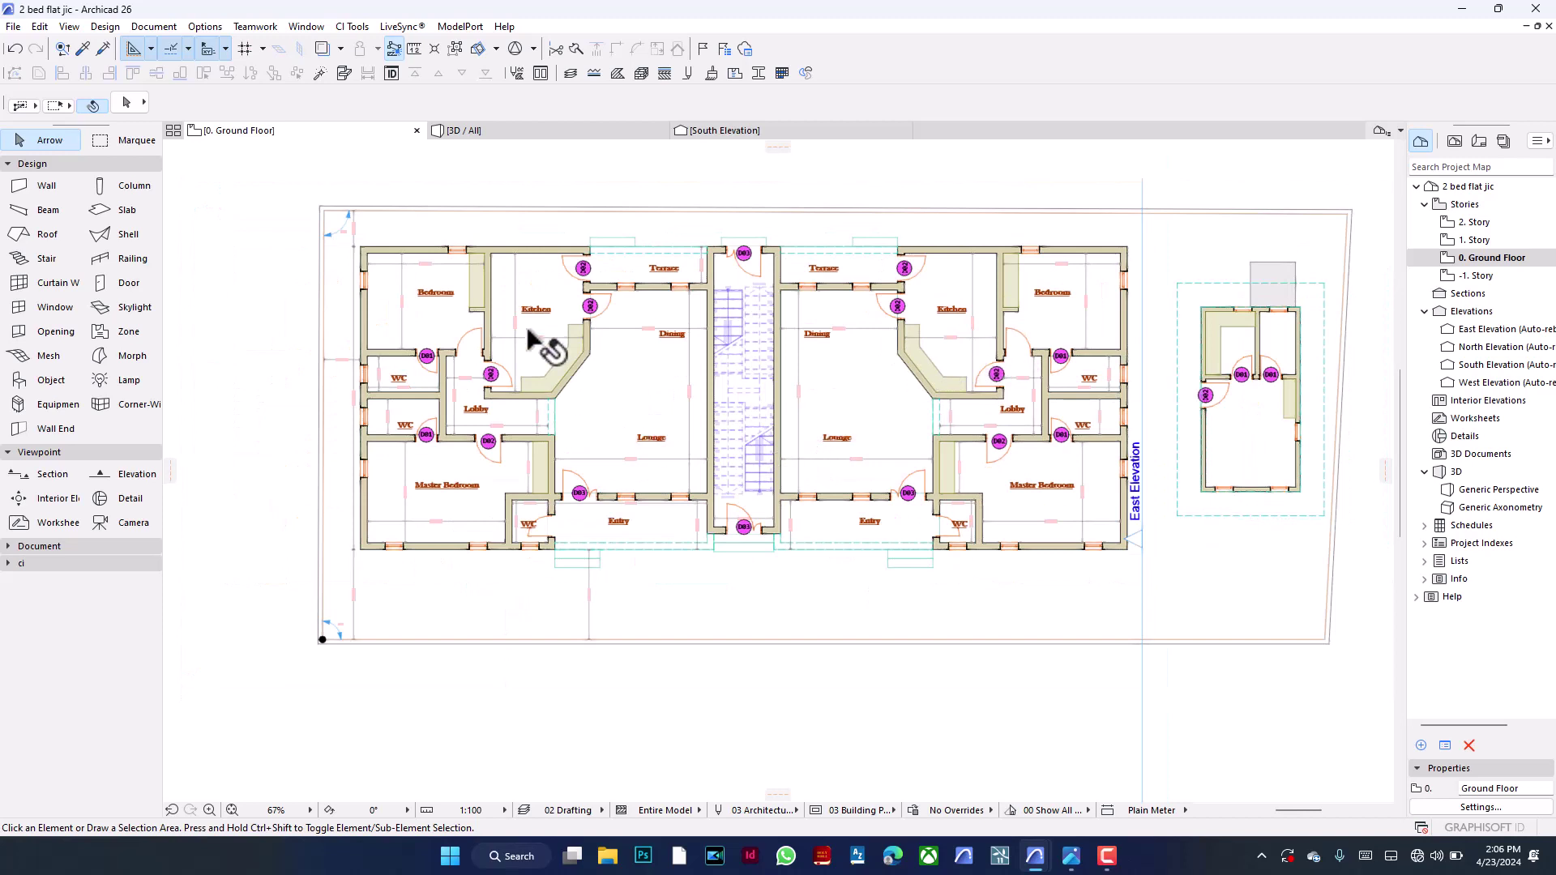
pyautogui.click(477, 282)
pyautogui.keyDown('shift'); pyautogui.click(572, 369); pyautogui.keyUp('shift')
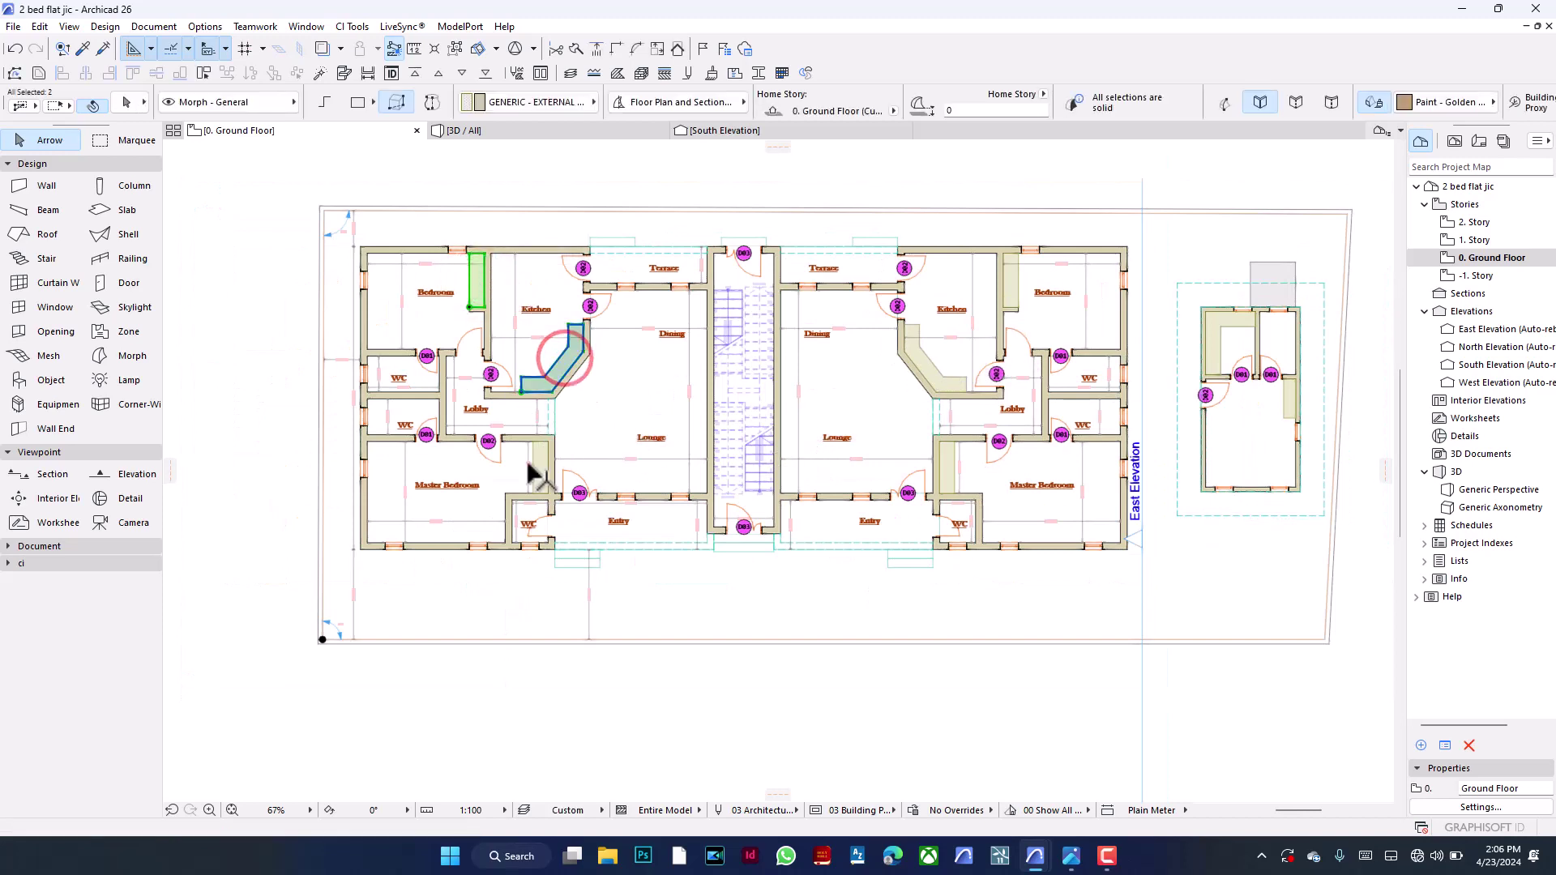
pyautogui.keyDown('shift'); pyautogui.click(540, 470); pyautogui.keyUp('shift')
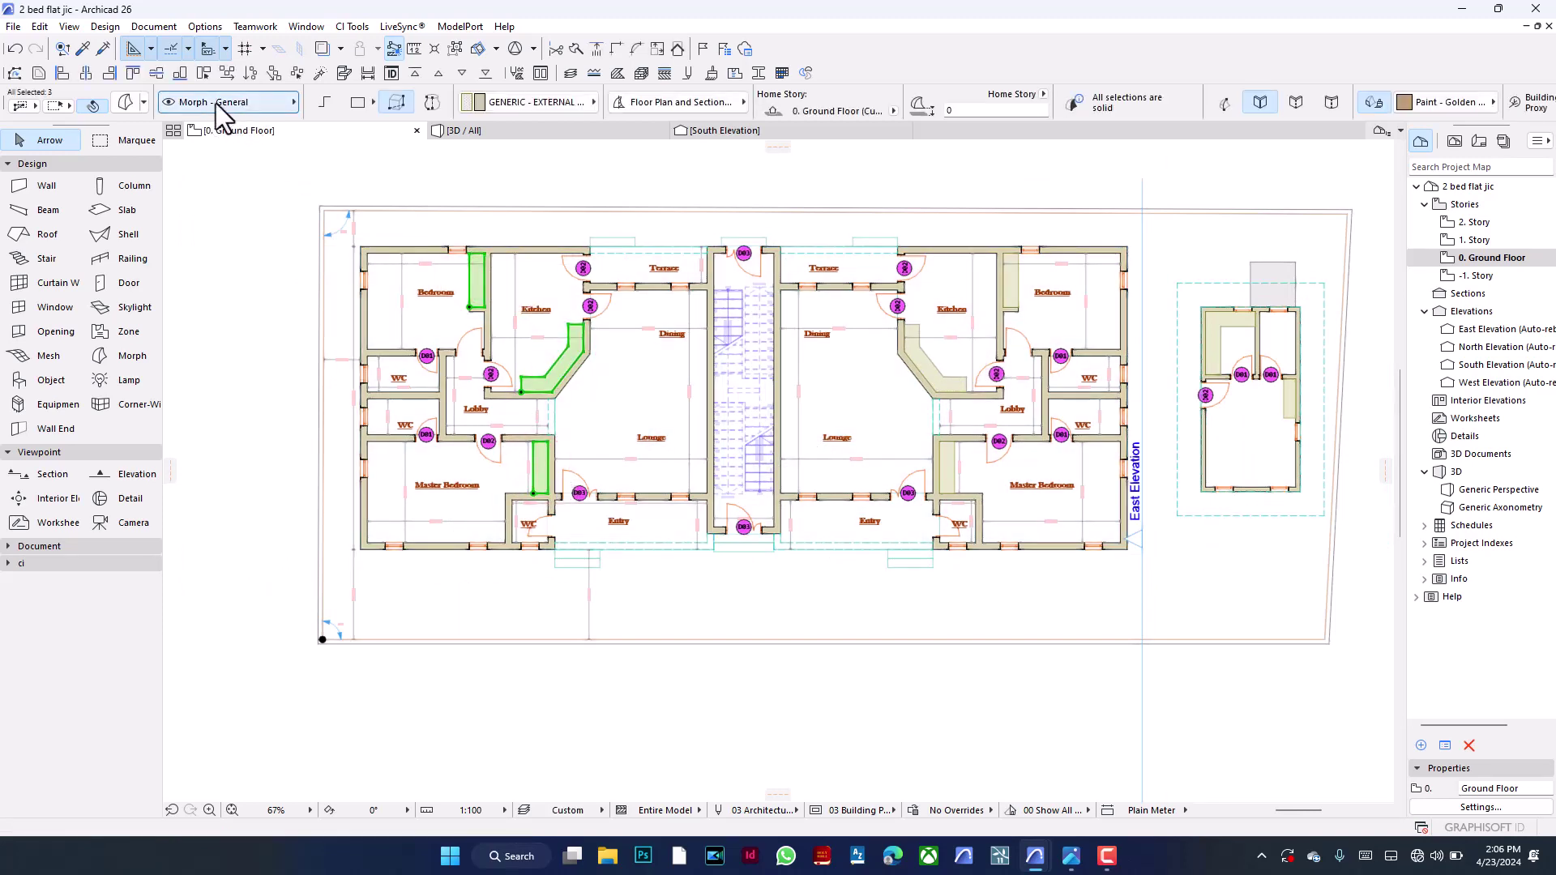
pyautogui.keyDown('shift'); pyautogui.click(1013, 294); pyautogui.keyUp('shift')
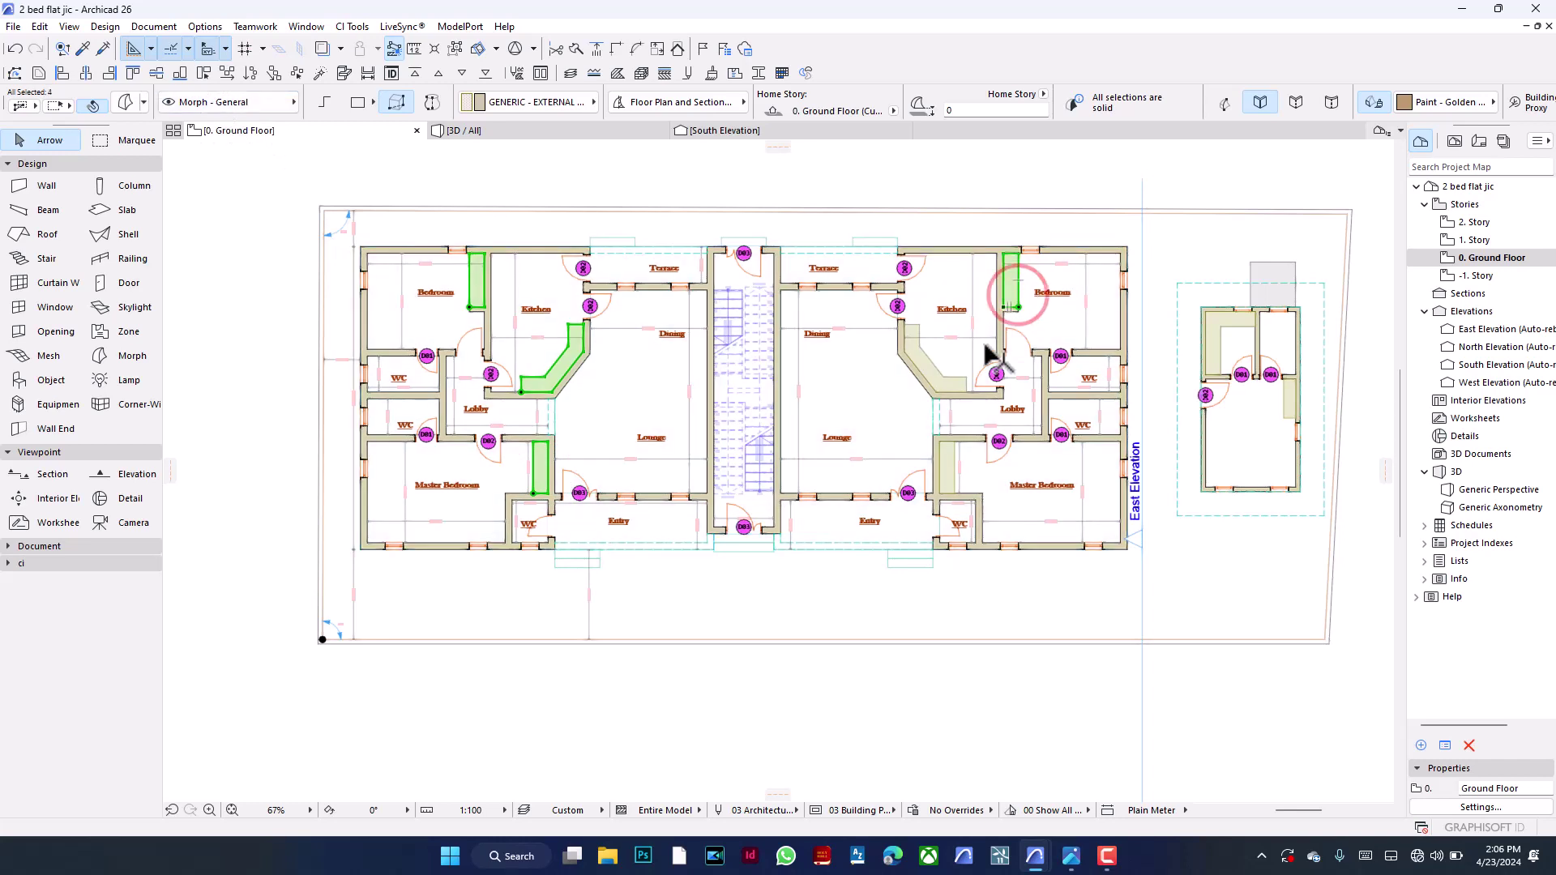
pyautogui.keyDown('shift'); pyautogui.click(956, 381); pyautogui.keyUp('shift')
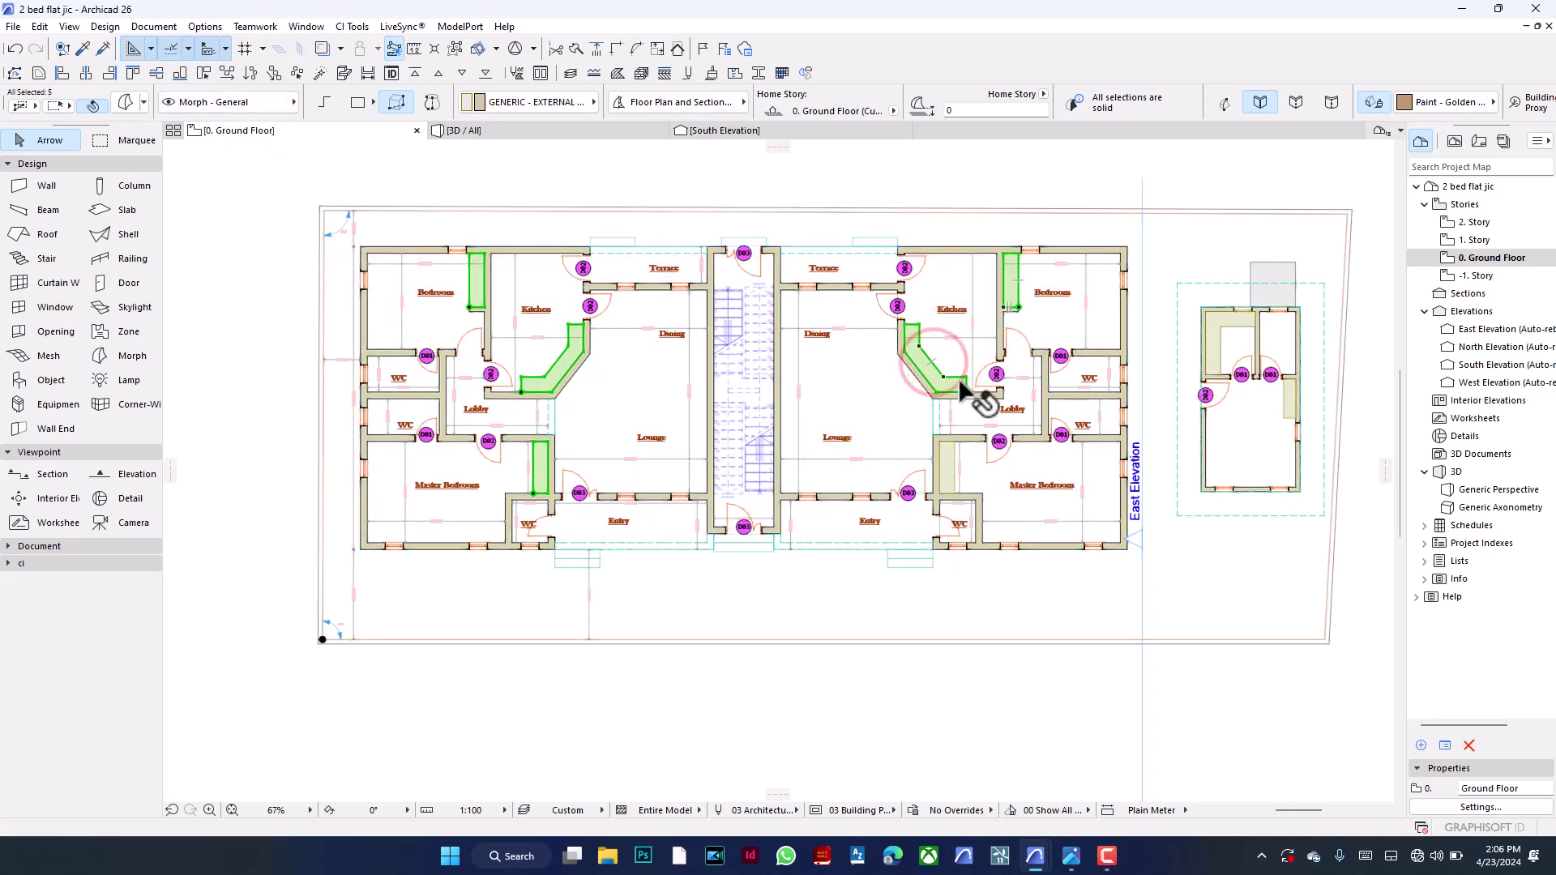
pyautogui.keyDown('shift'); pyautogui.click(946, 484); pyautogui.keyUp('shift')
pyautogui.keyDown('shift'); pyautogui.click(1233, 324); pyautogui.keyUp('shift')
pyautogui.keyDown('shift'); pyautogui.click(1289, 399); pyautogui.keyUp('shift')
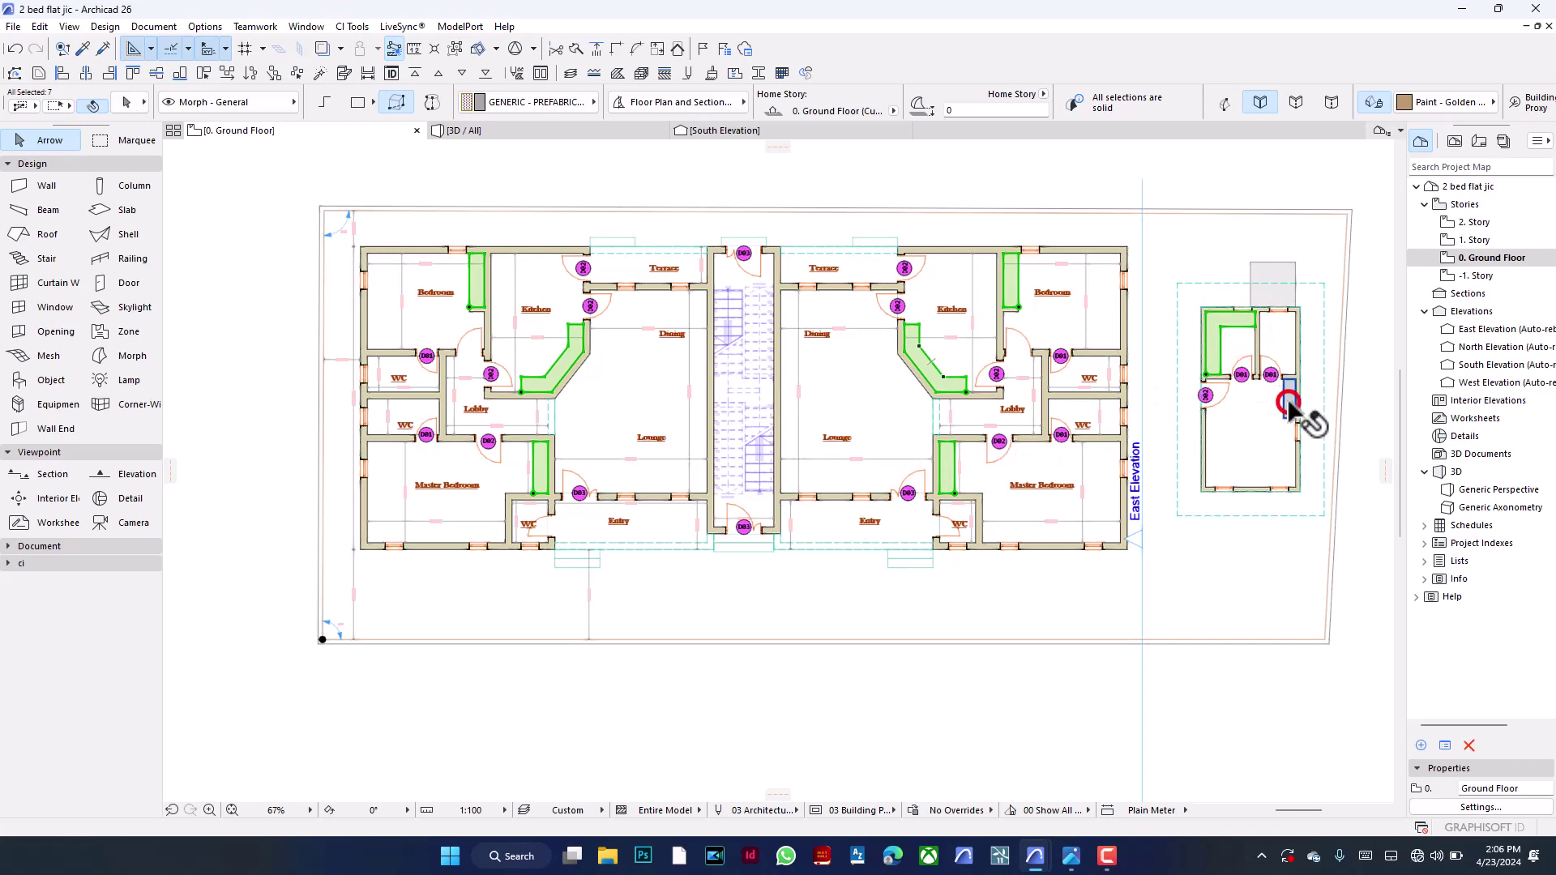
pyautogui.click(220, 104)
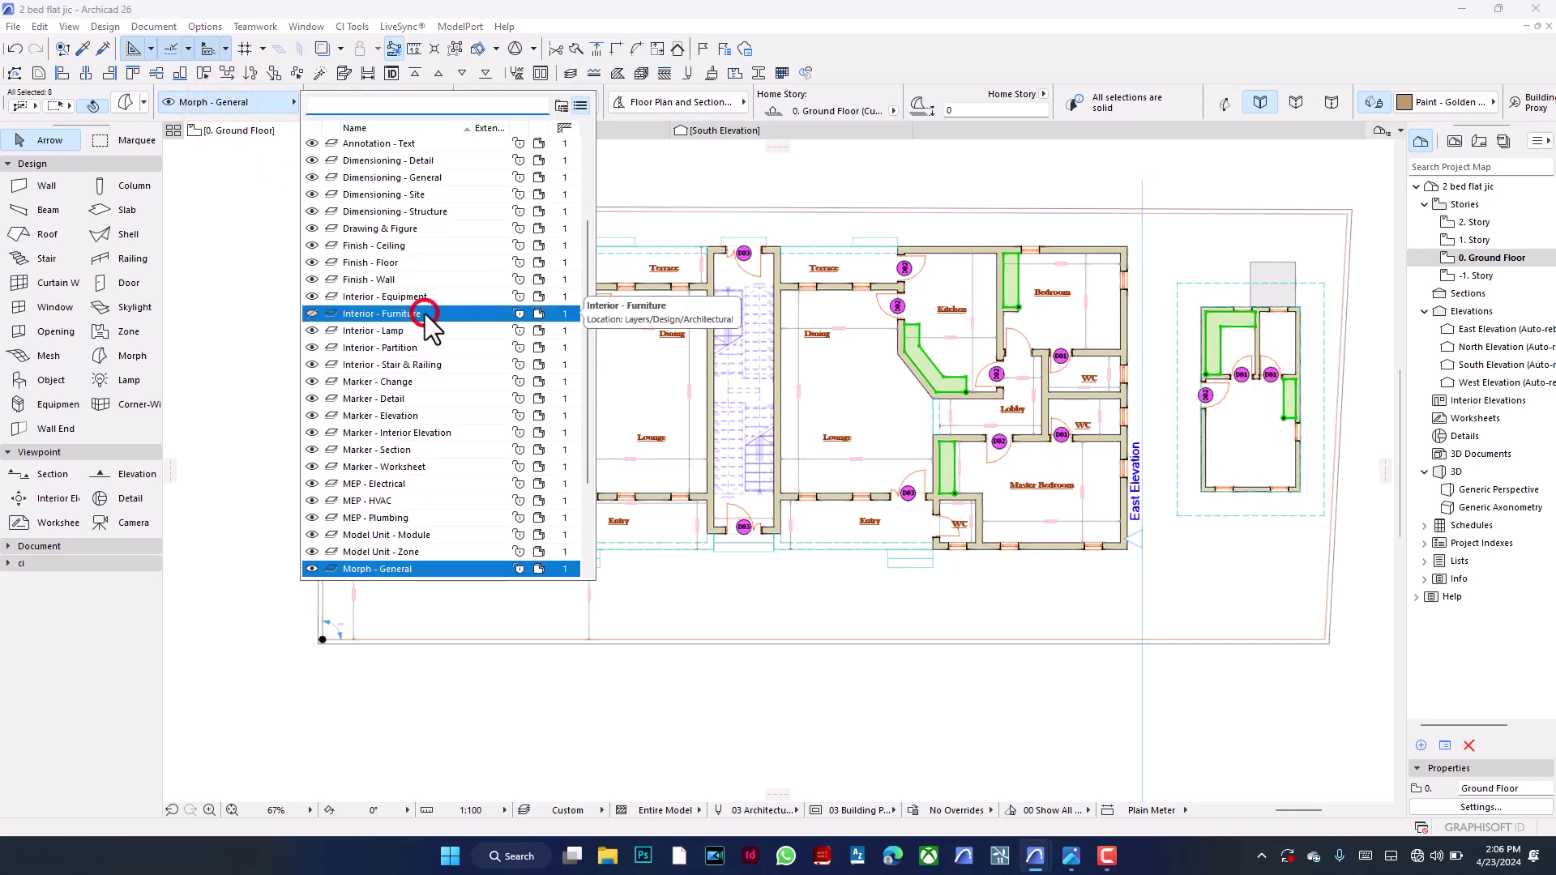
pyautogui.click(425, 314)
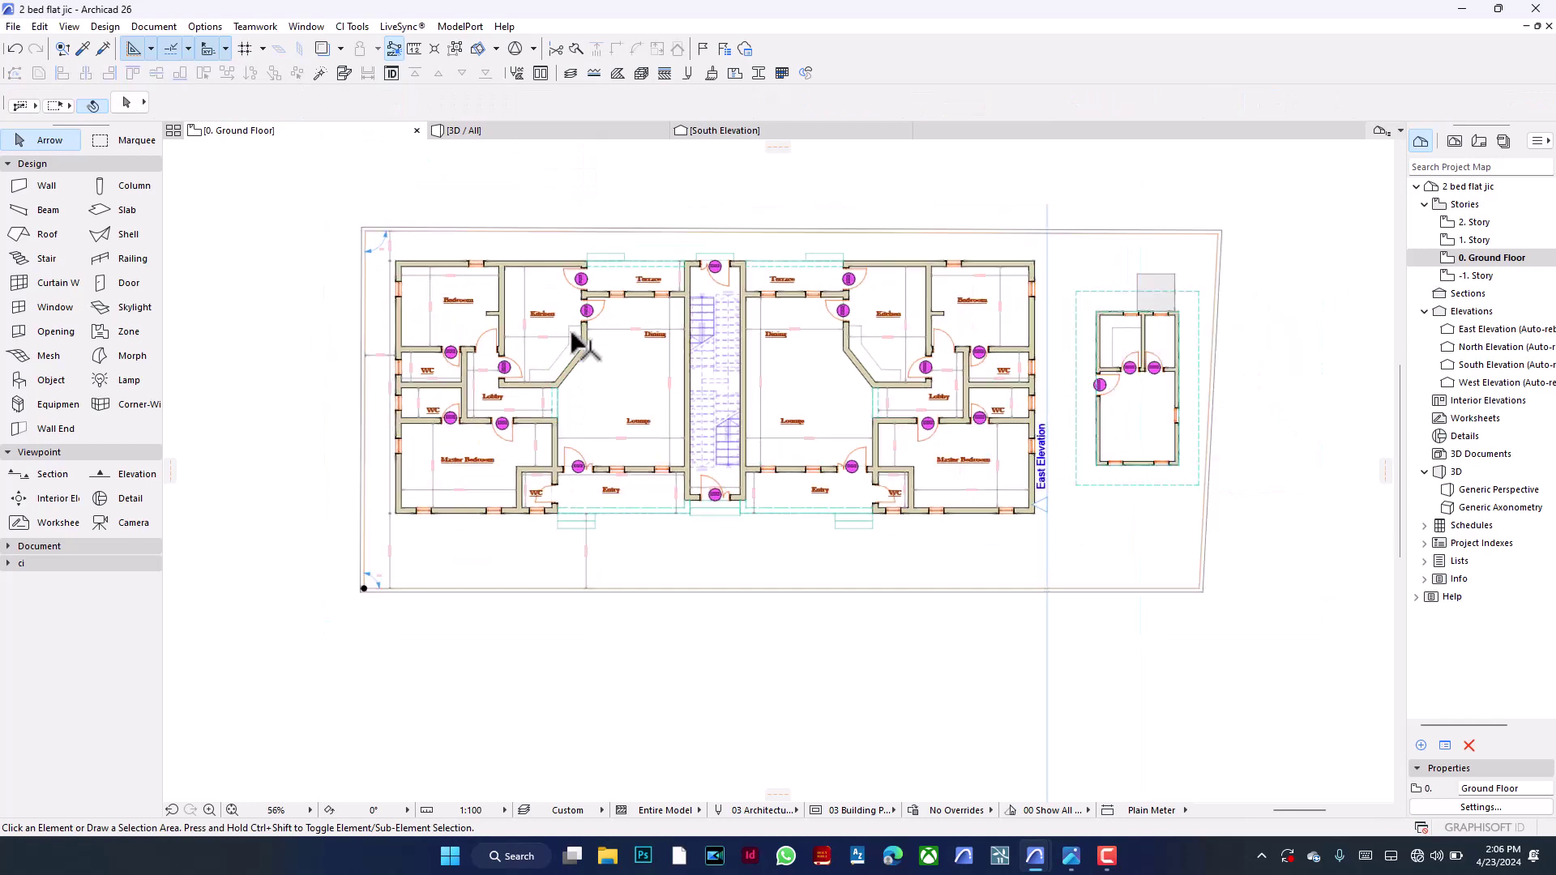
# Move the leftover 2D kitchen counter outlines in both flats to the Interior - Furniture layer
pyautogui.click(526, 396)
pyautogui.keyDown('shift'); pyautogui.click(522, 387); pyautogui.keyUp('shift')
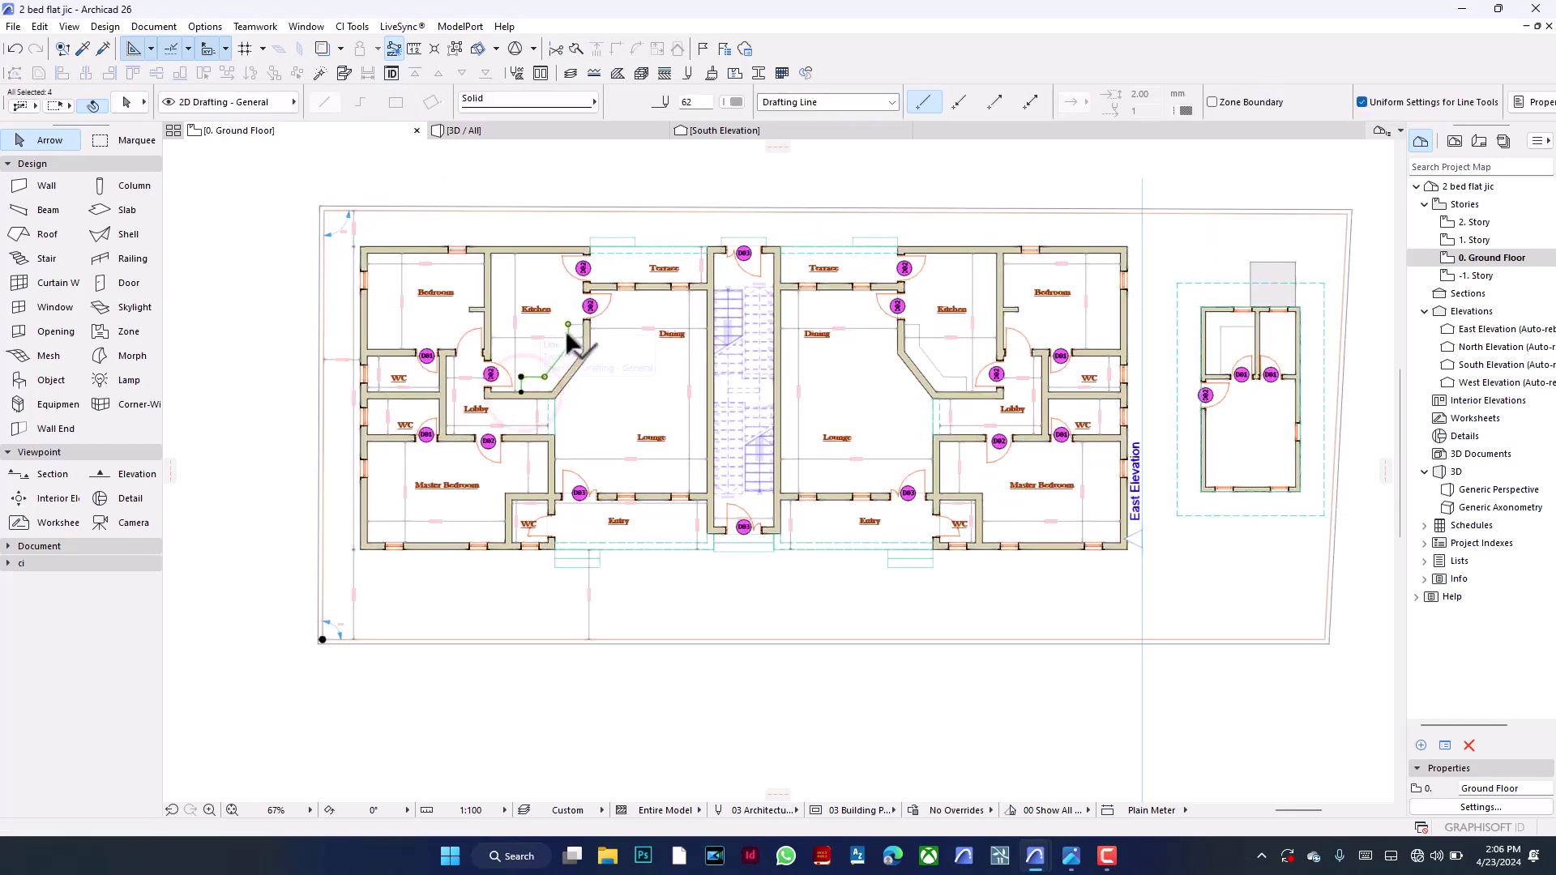
pyautogui.keyDown('shift'); pyautogui.click(583, 328); pyautogui.keyUp('shift')
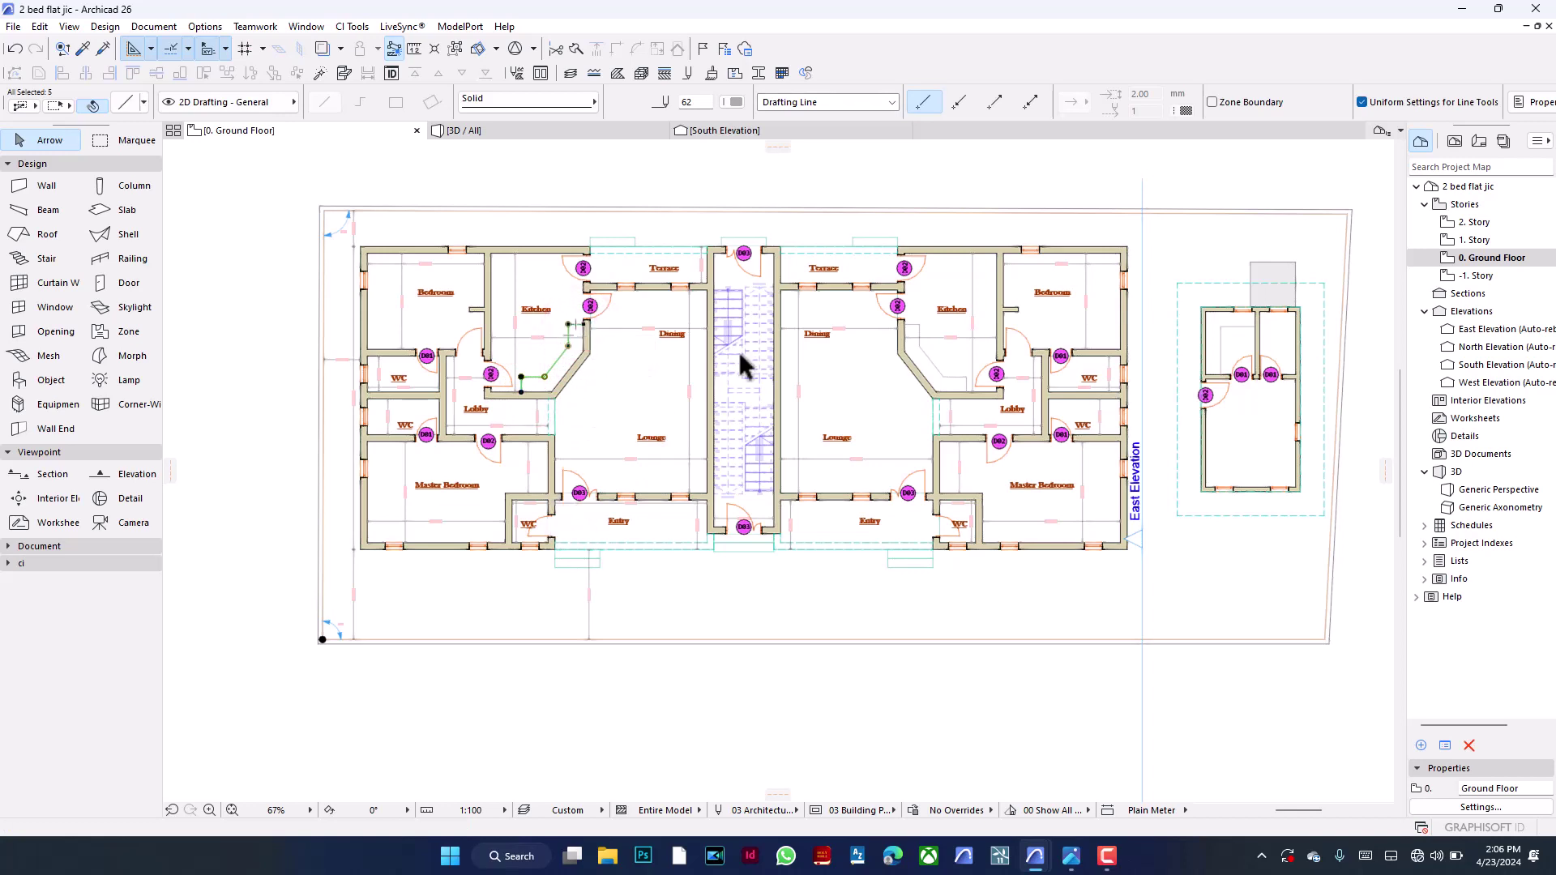
pyautogui.keyDown('shift'); pyautogui.click(918, 325); pyautogui.keyUp('shift')
pyautogui.keyDown('shift'); pyautogui.click(919, 336); pyautogui.keyUp('shift')
pyautogui.keyDown('shift'); pyautogui.click(932, 362); pyautogui.keyUp('shift')
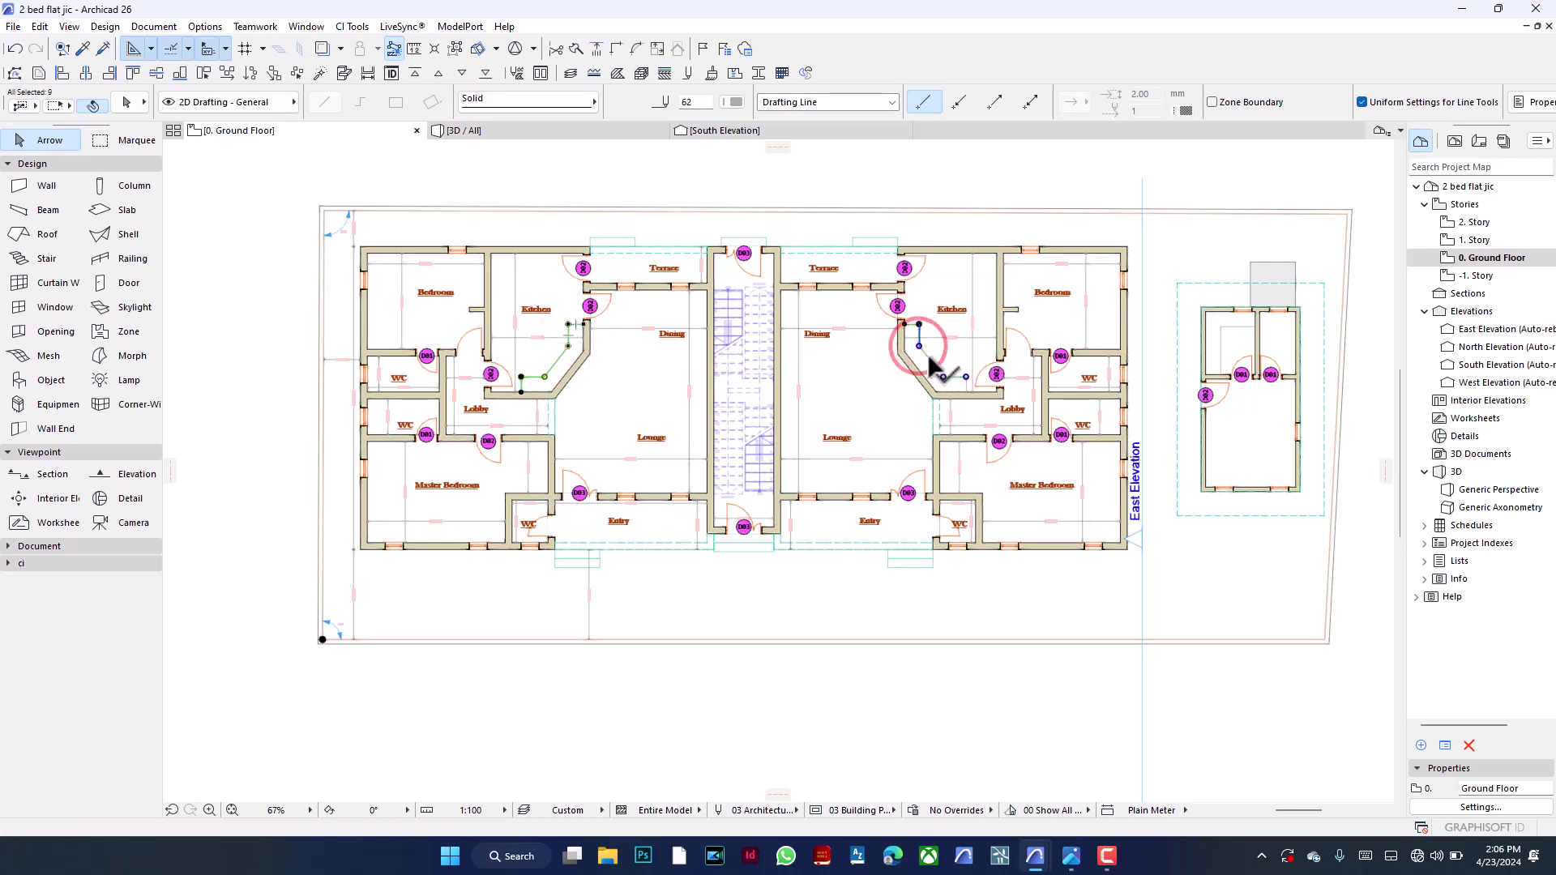
pyautogui.keyDown('shift'); pyautogui.click(956, 377); pyautogui.keyUp('shift')
pyautogui.keyDown('shift'); pyautogui.click(966, 389); pyautogui.keyUp('shift')
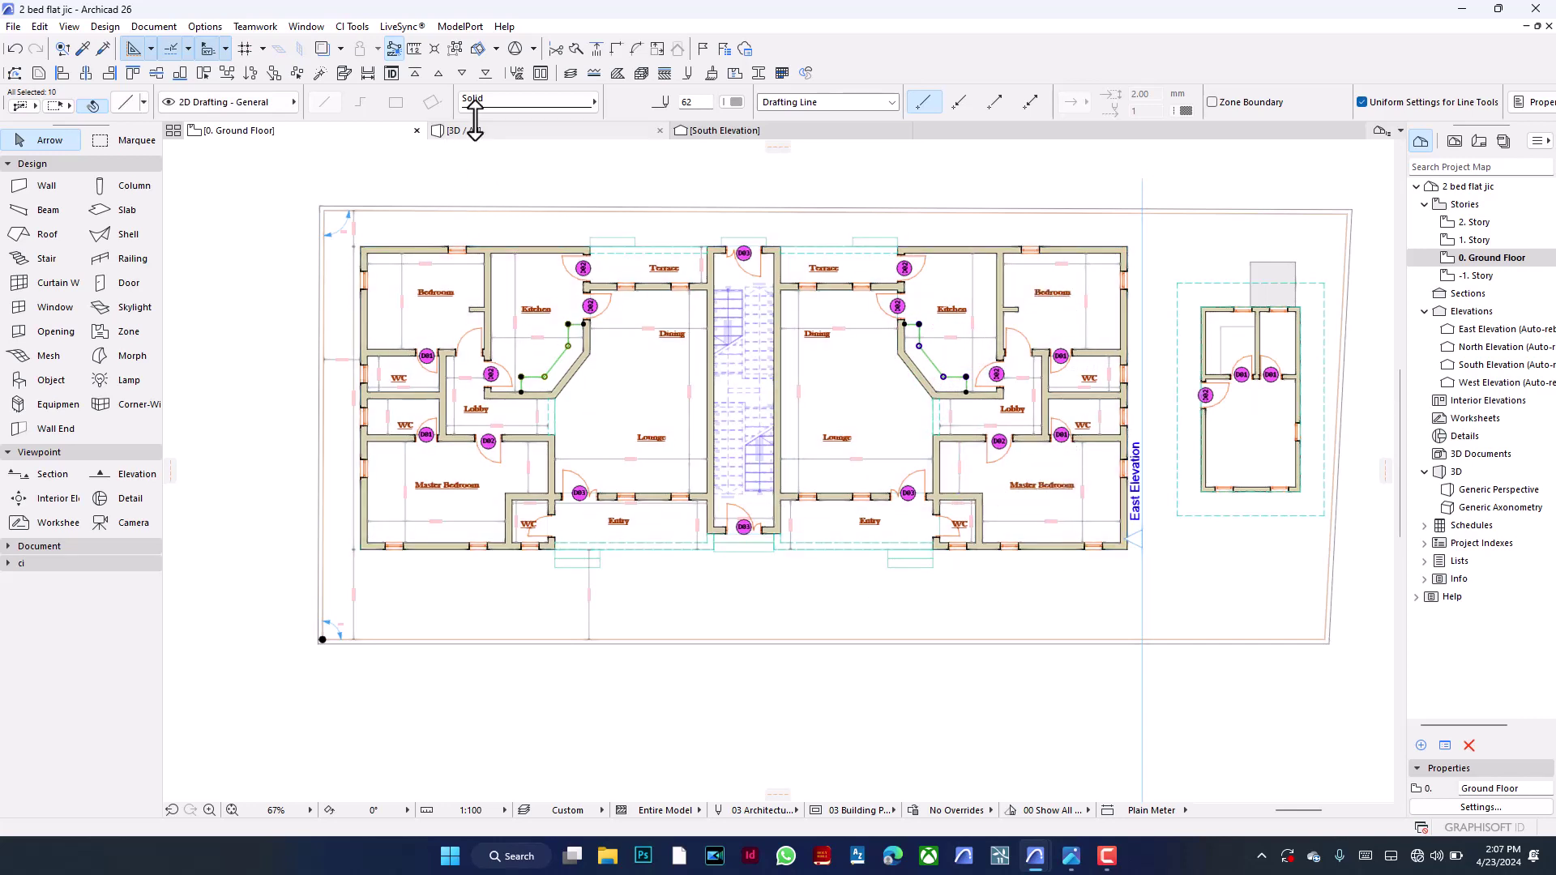
pyautogui.click(256, 104)
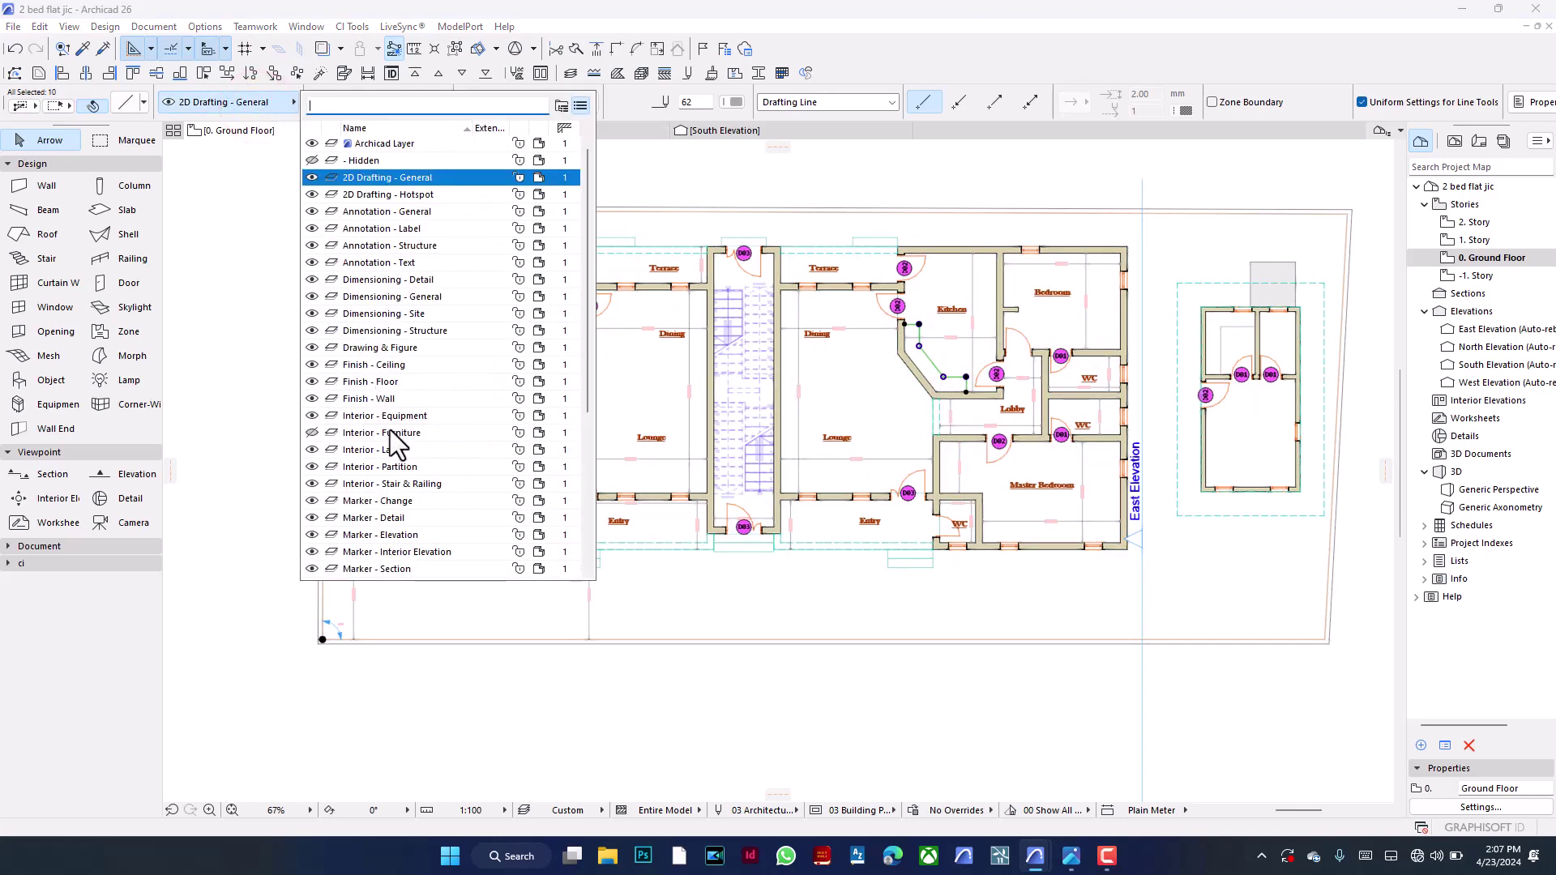
pyautogui.click(397, 438)
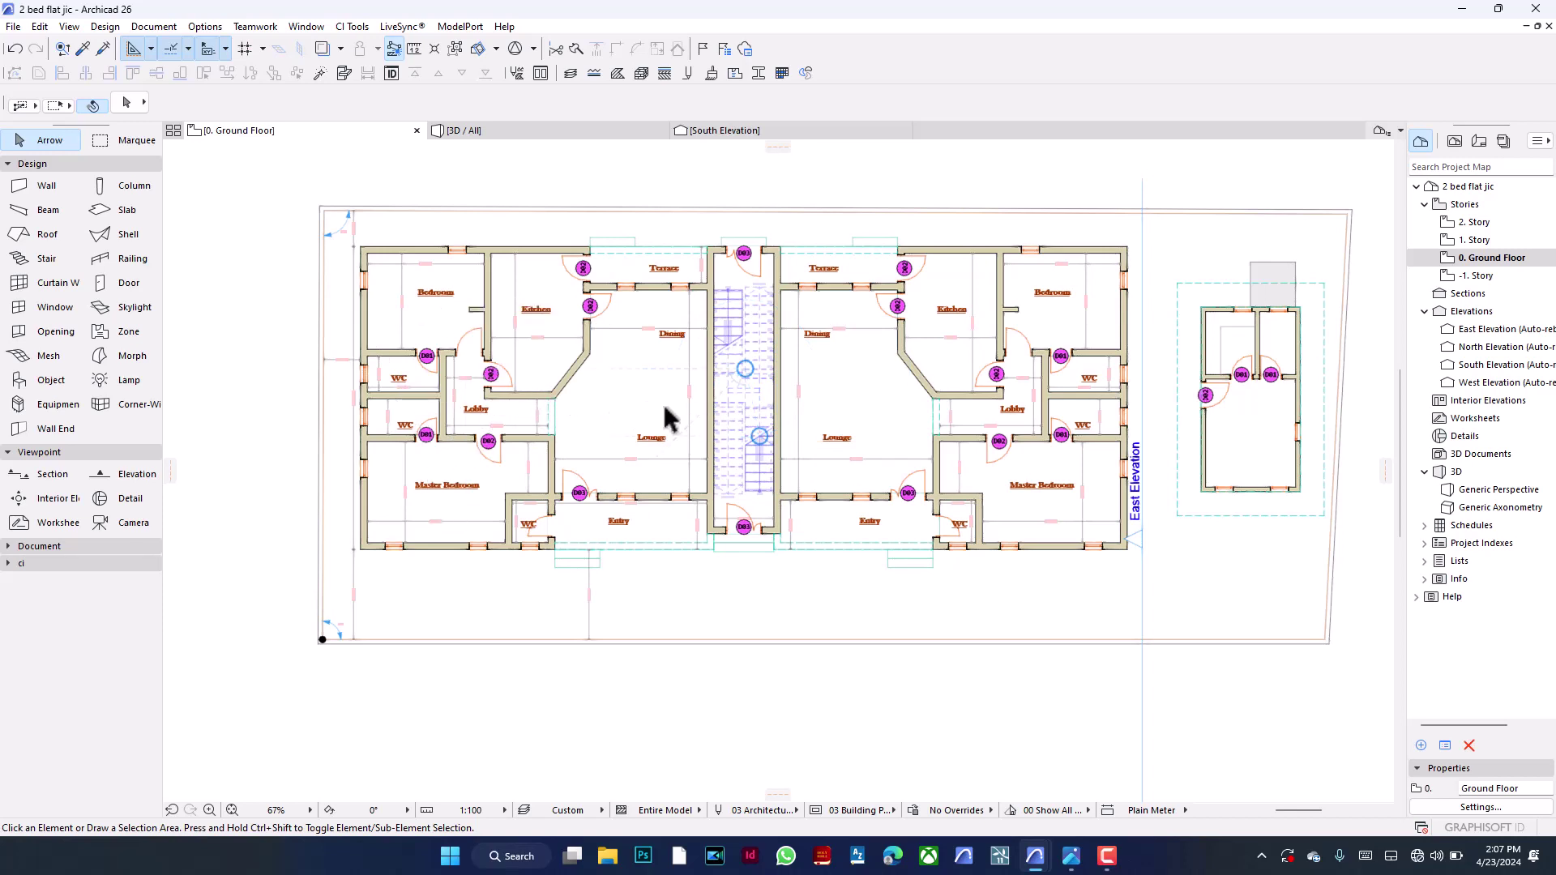
# Search the layers for "bedroom" and create a new visible layer named Bedroom Furniture
pyautogui.hotkey('ctrl', 'l')
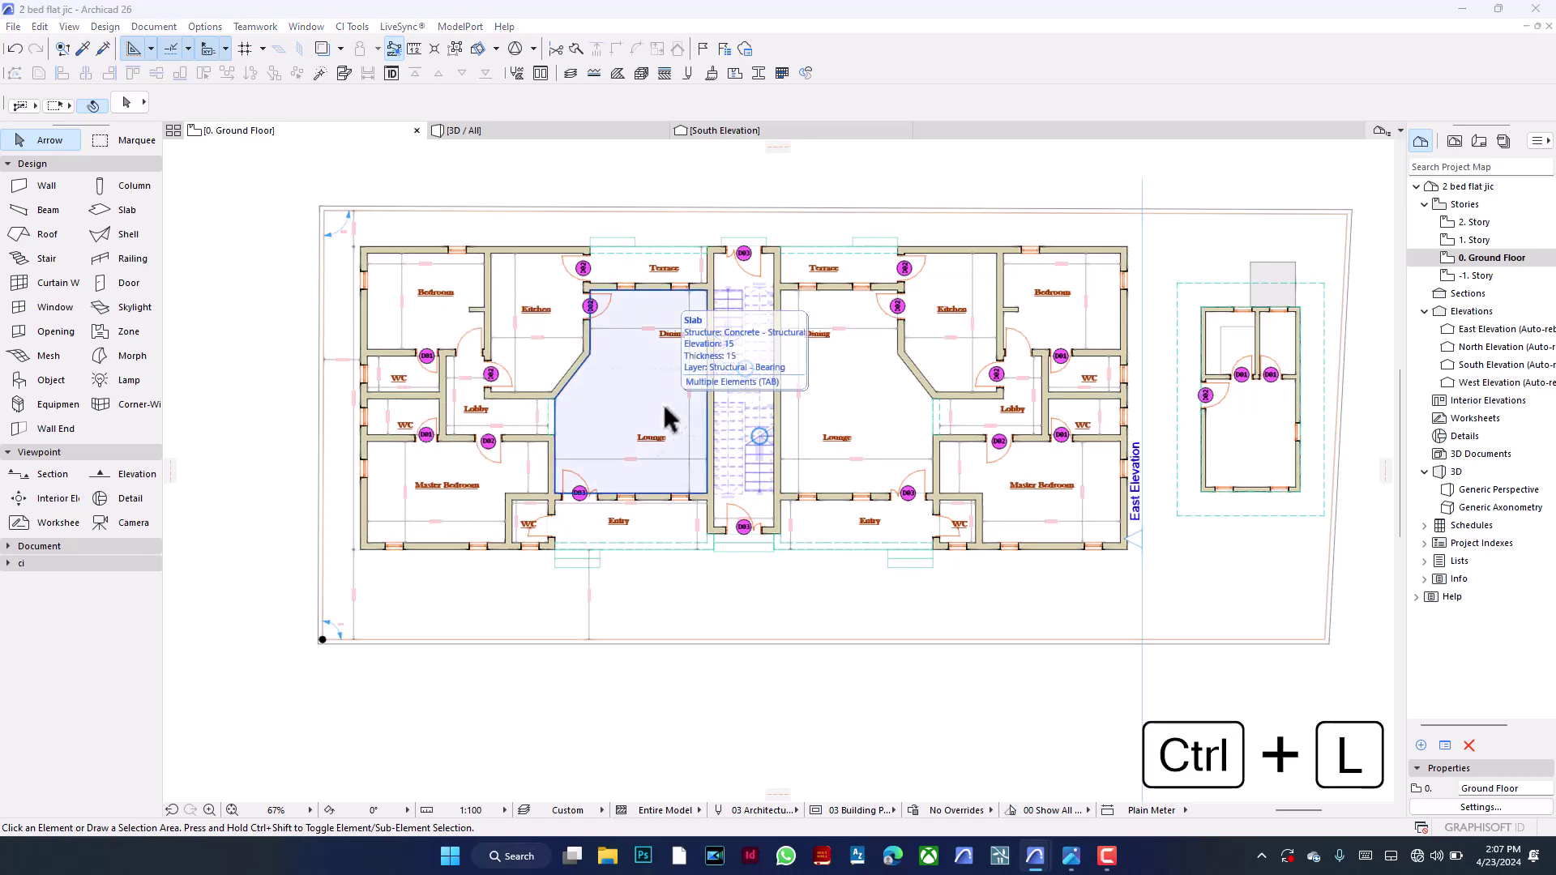
pyautogui.write('bedroom')
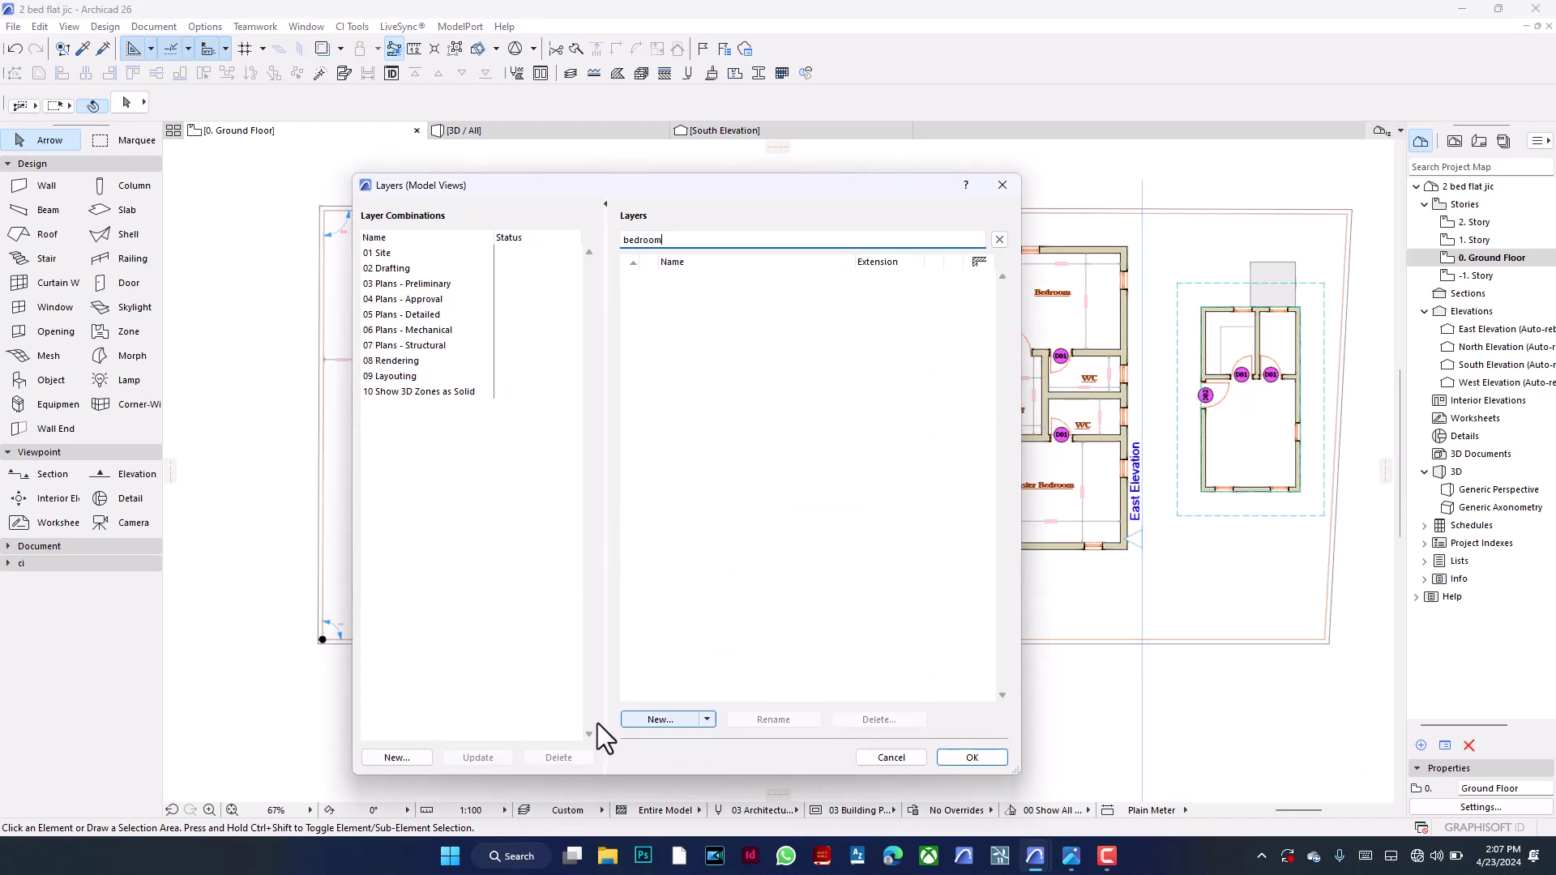
pyautogui.click(656, 721)
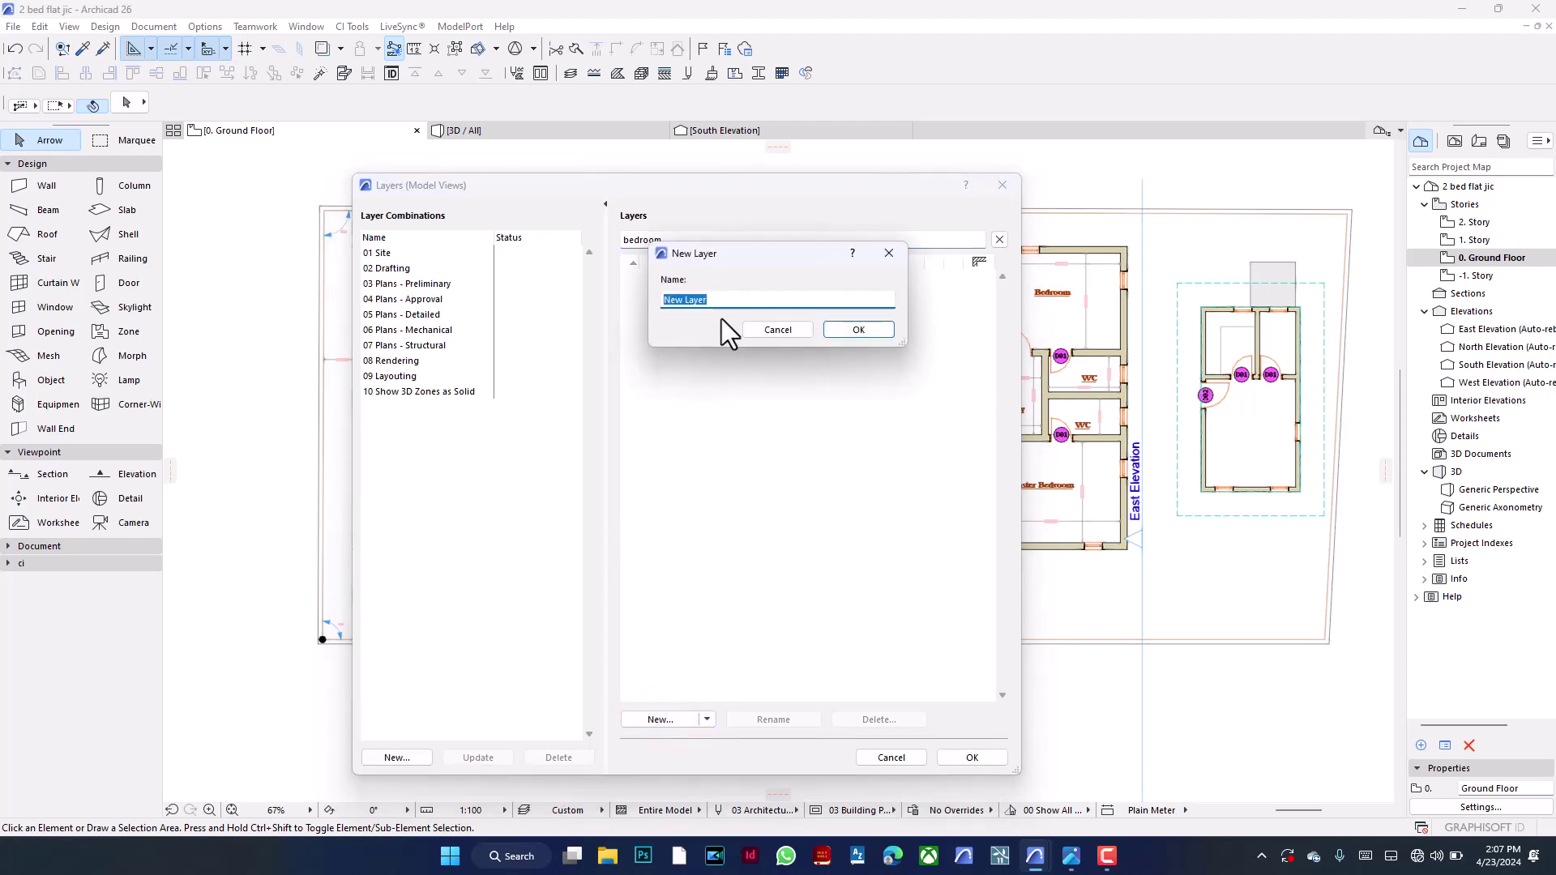
pyautogui.write('Bedroom Furniture')
pyautogui.click(838, 327)
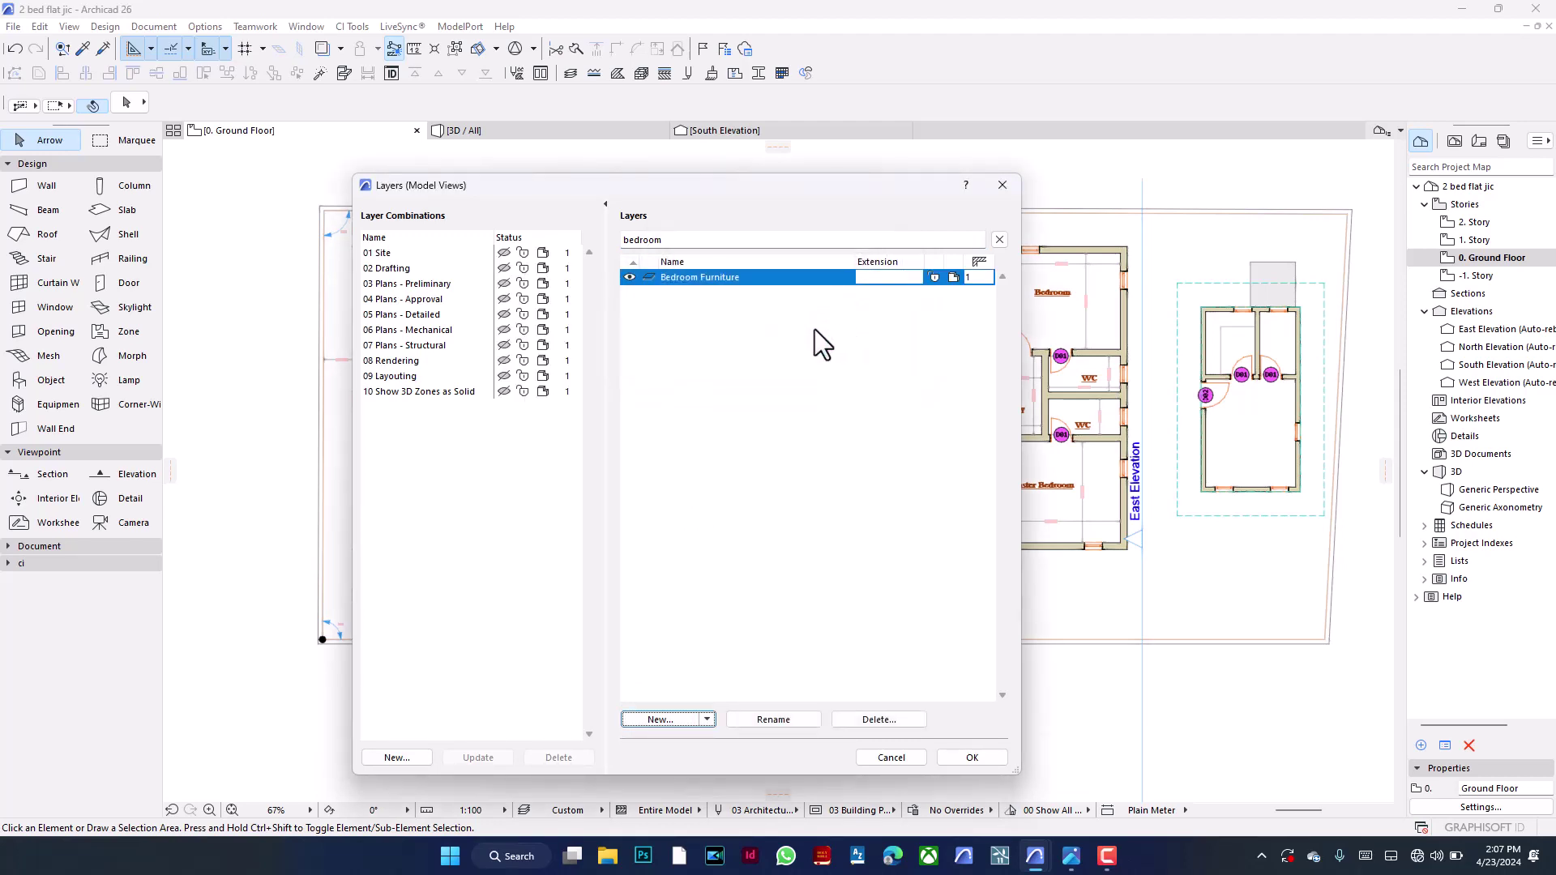
pyautogui.click(629, 278)
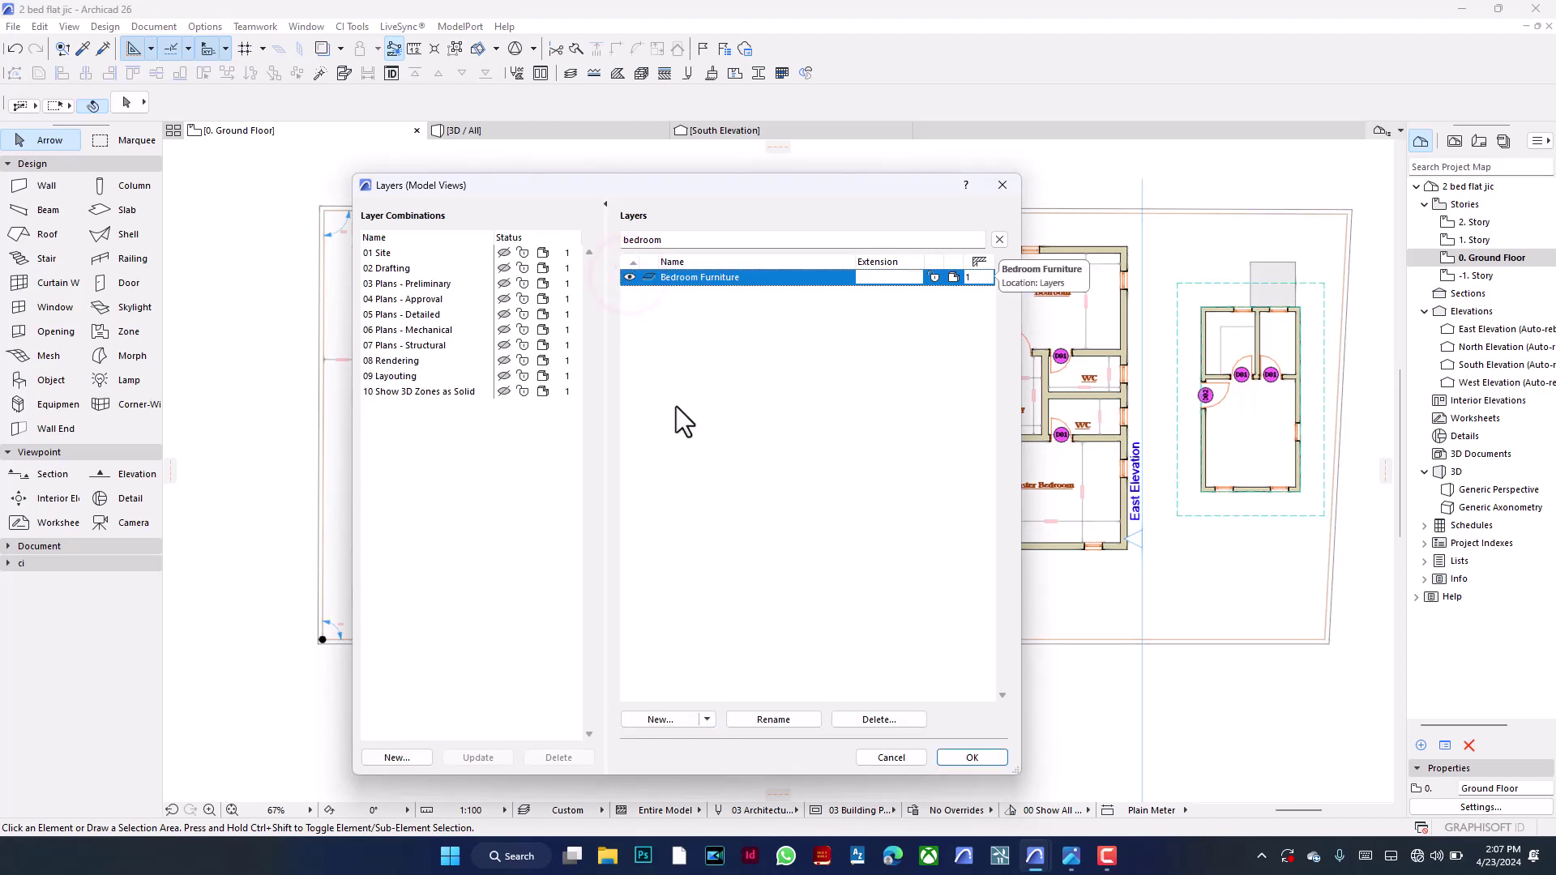
pyautogui.click(980, 759)
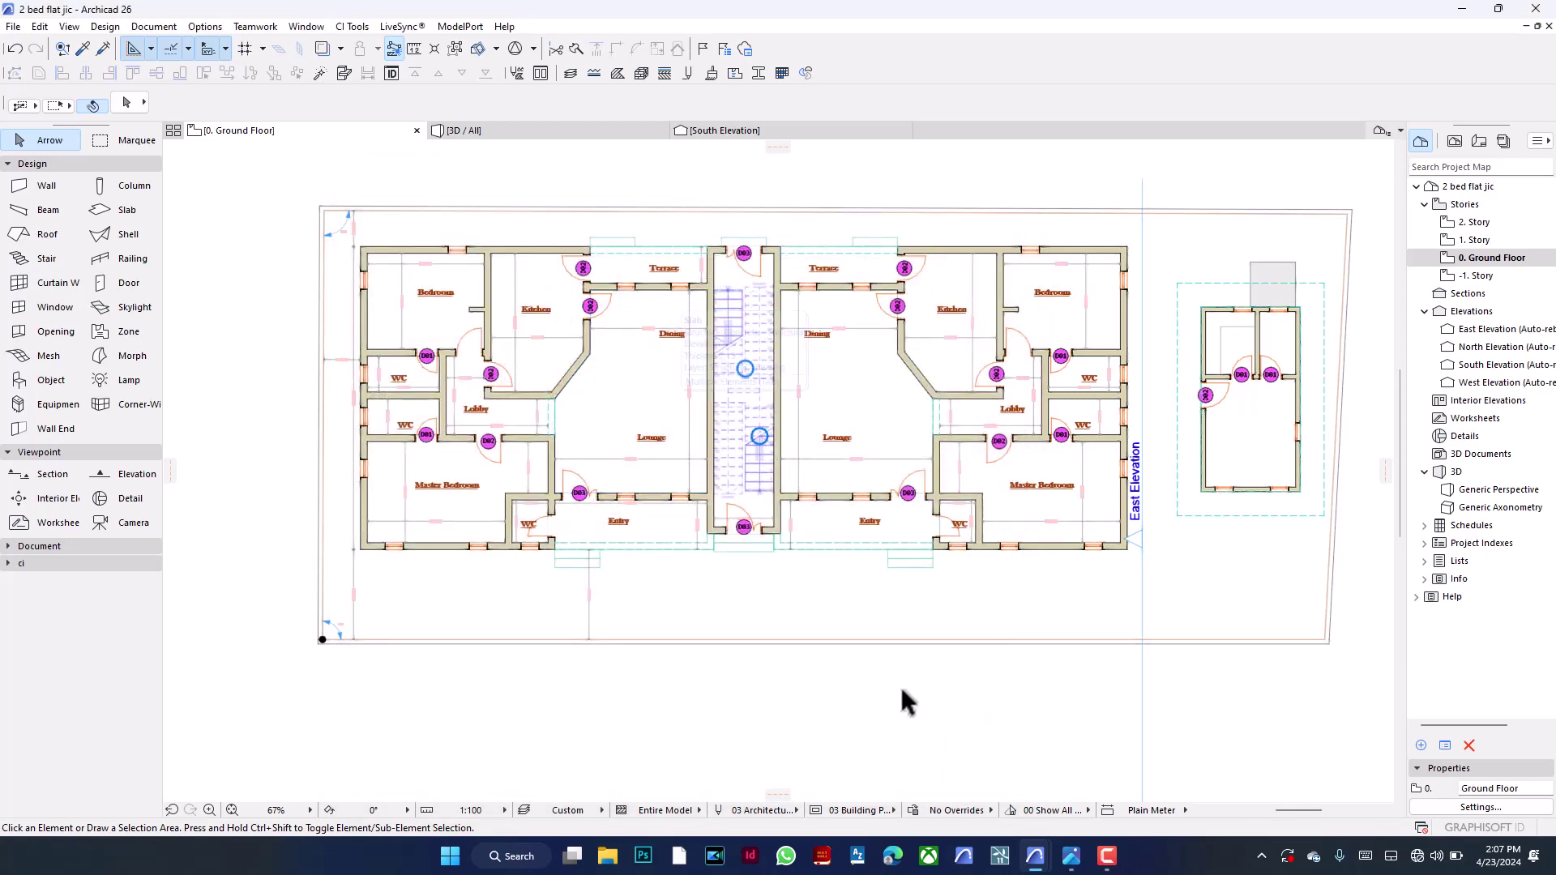
# Filter the layer list by "inte" and make the Interior - Furniture layer visible again
pyautogui.hotkey('ctrl', 'l')
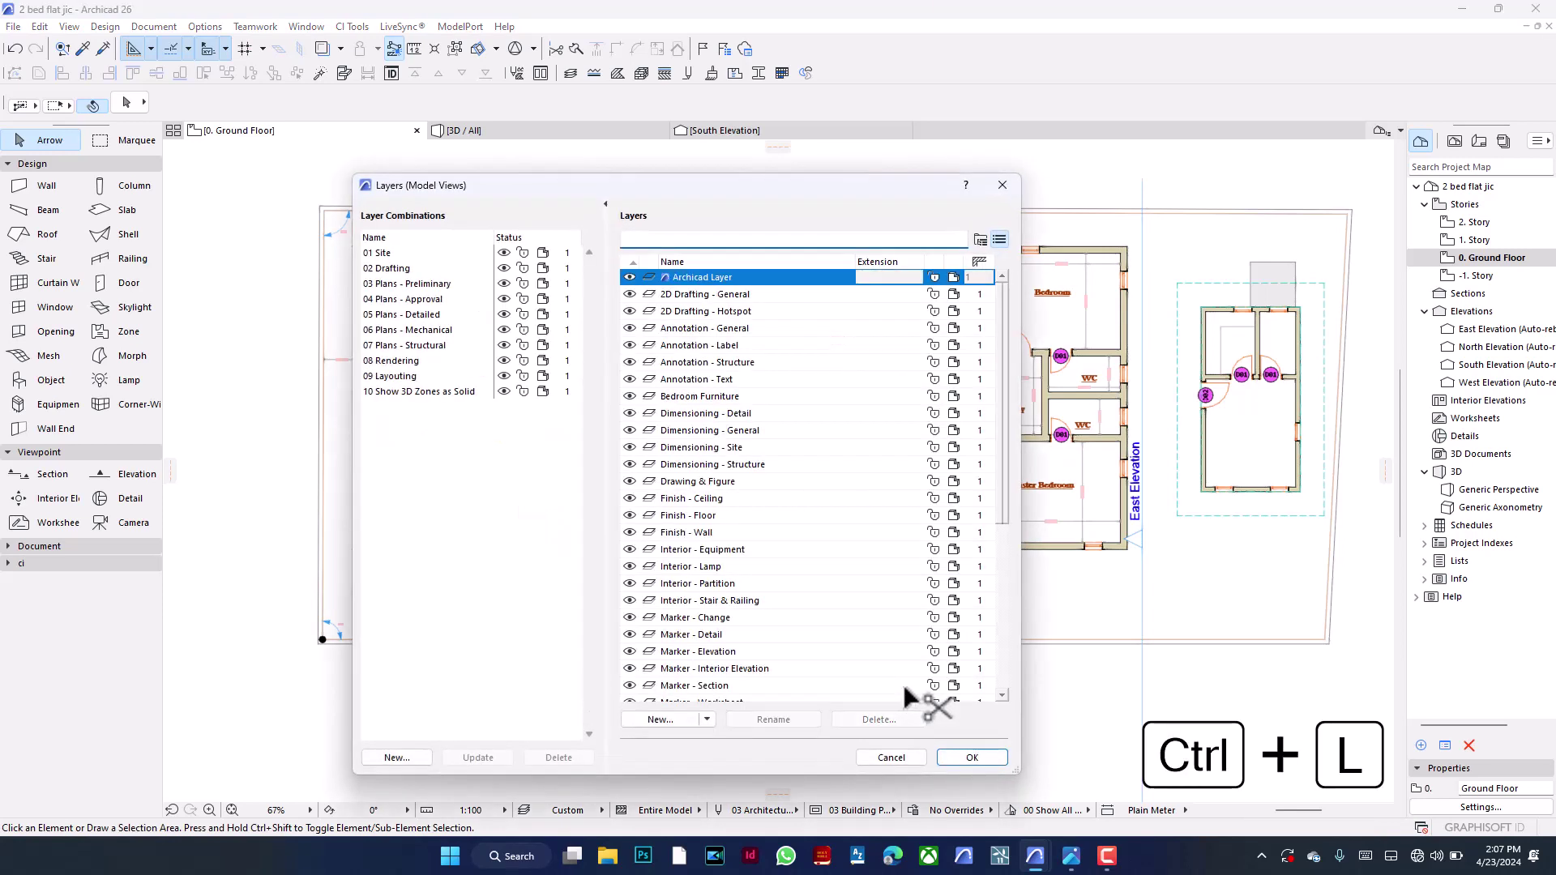
pyautogui.write('in')
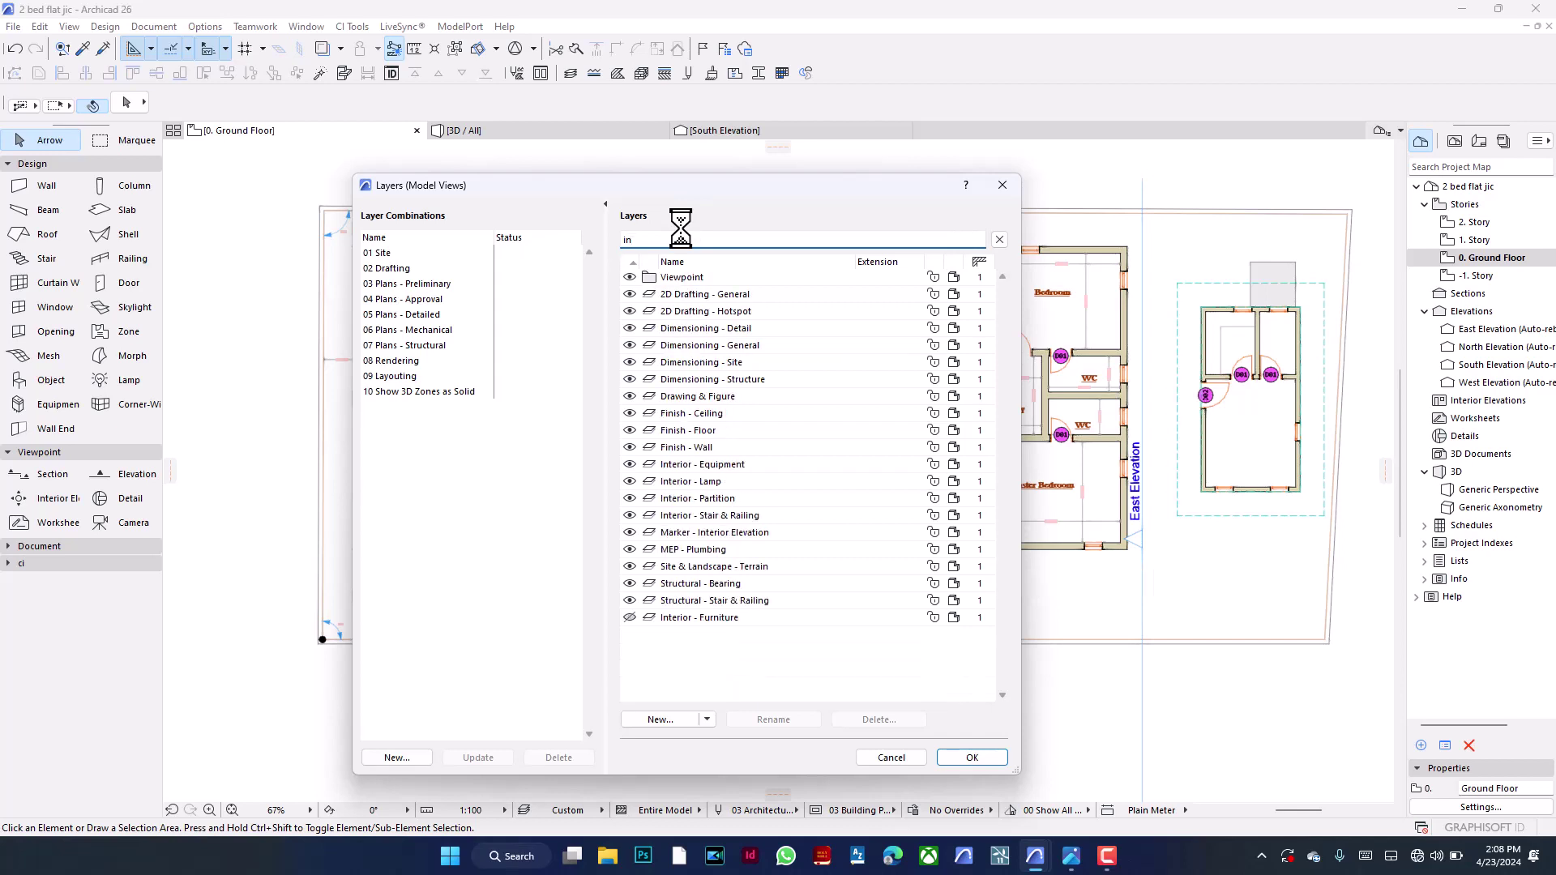
pyautogui.write('te')
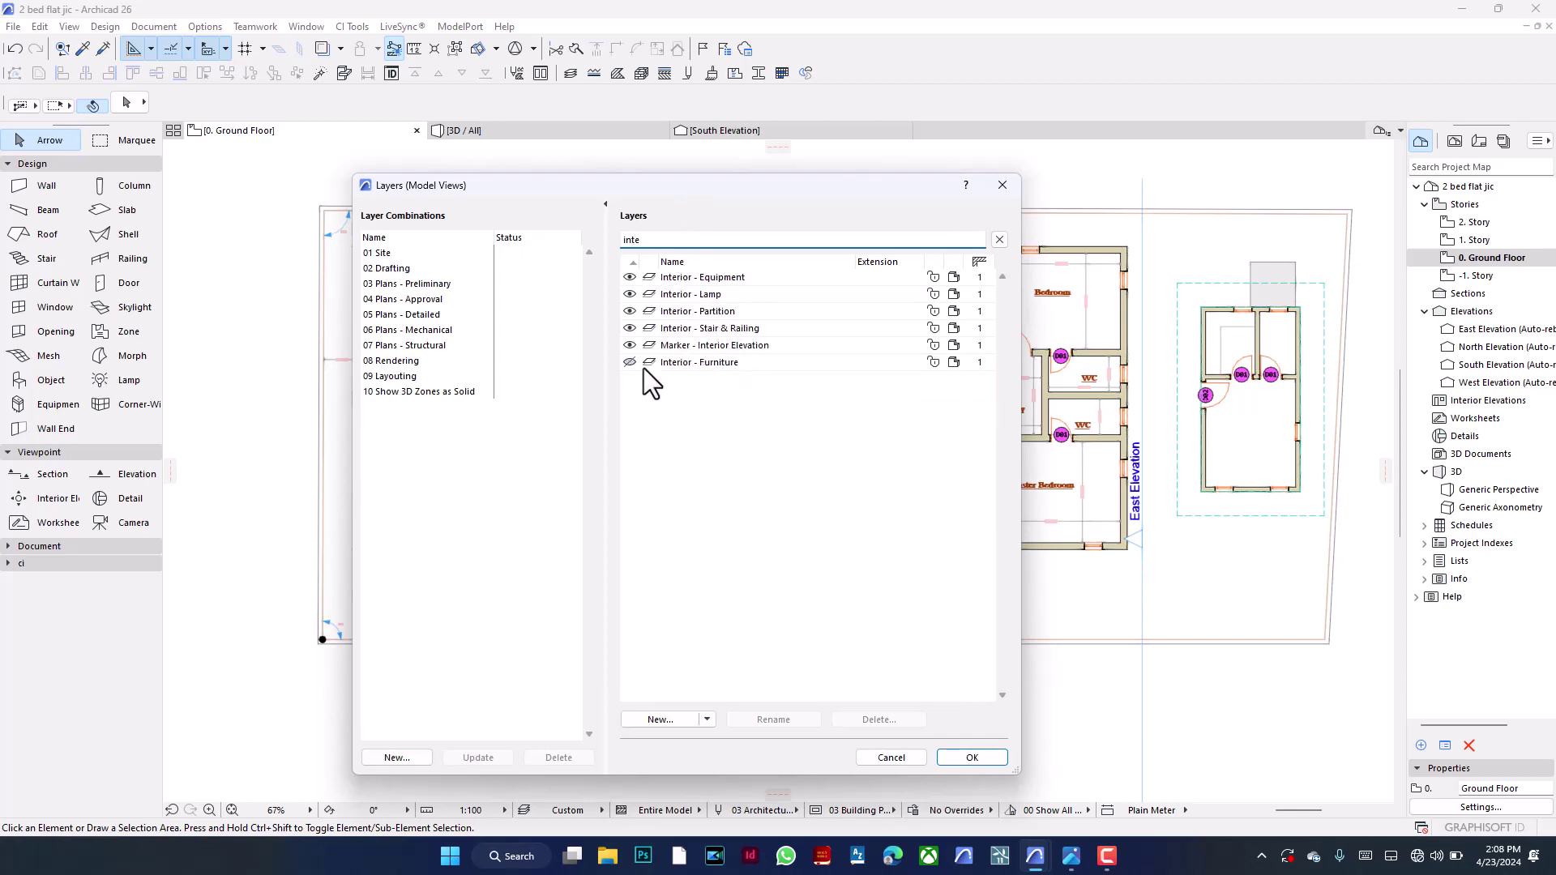
pyautogui.click(630, 362)
pyautogui.click(996, 757)
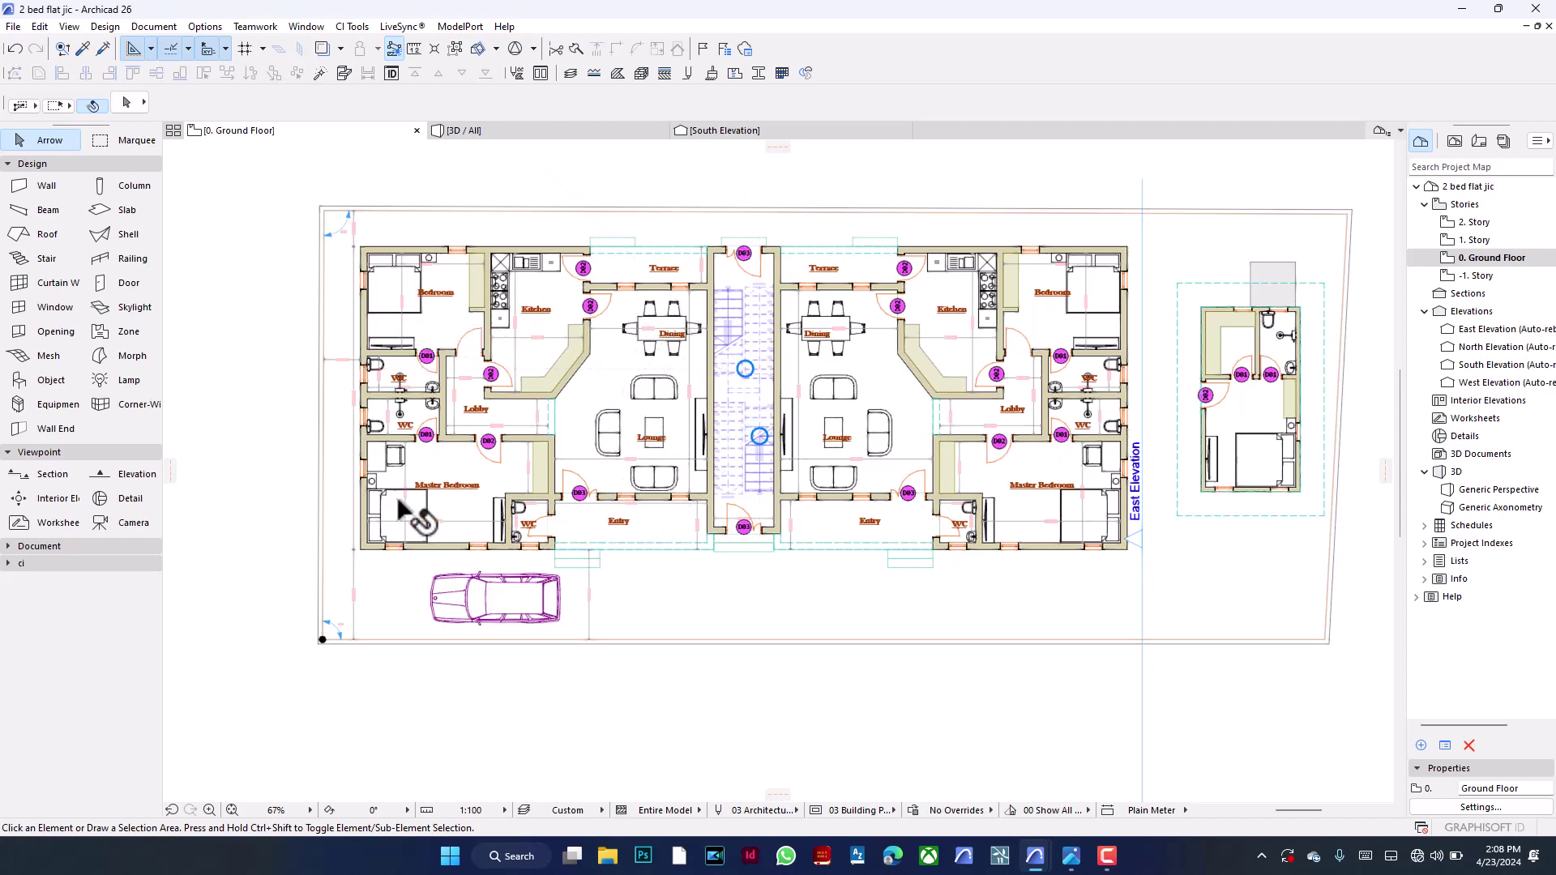
# Assign the west flat's bedroom and master bedroom furniture, including the bedroom wardrobe morph, to the Bedroom Furniture layer
pyautogui.scroll(3, 399, 509)
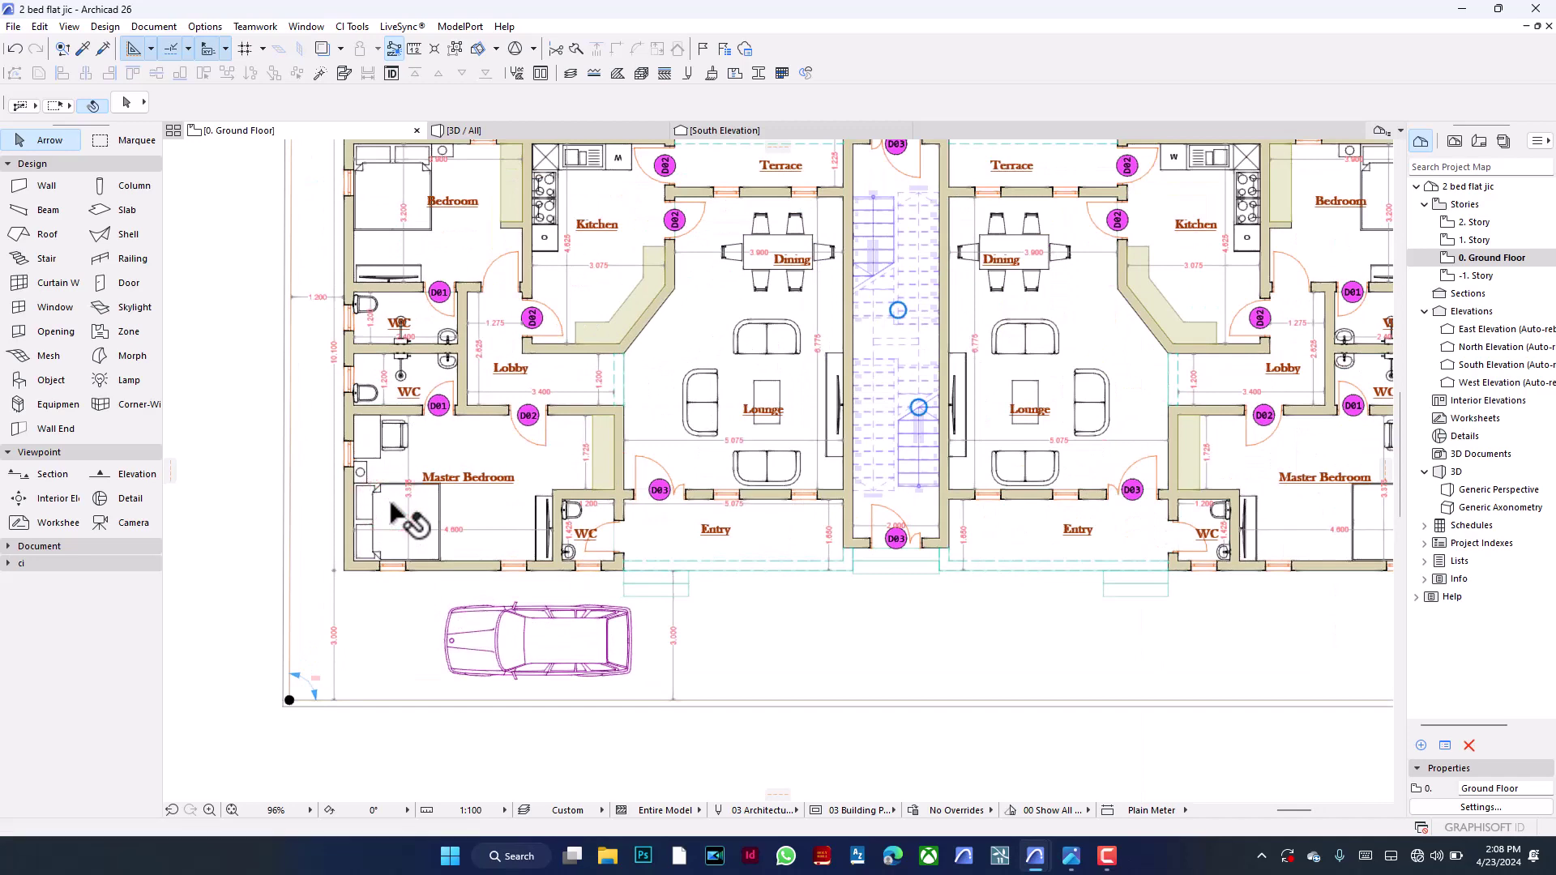
pyautogui.click(355, 442)
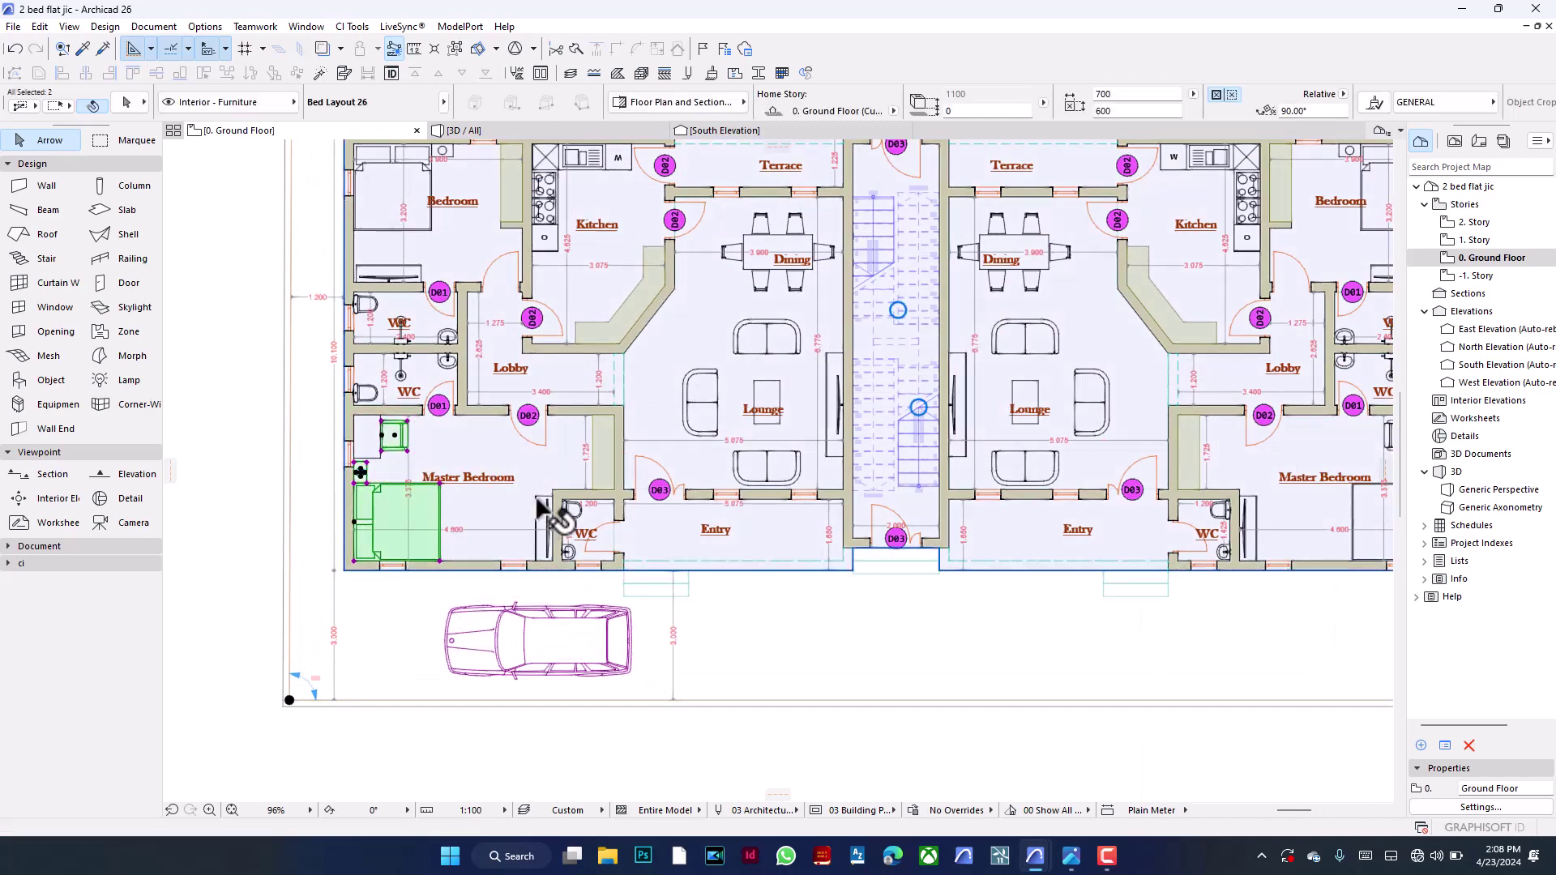
pyautogui.keyDown('shift'); pyautogui.click(367, 438); pyautogui.keyUp('shift')
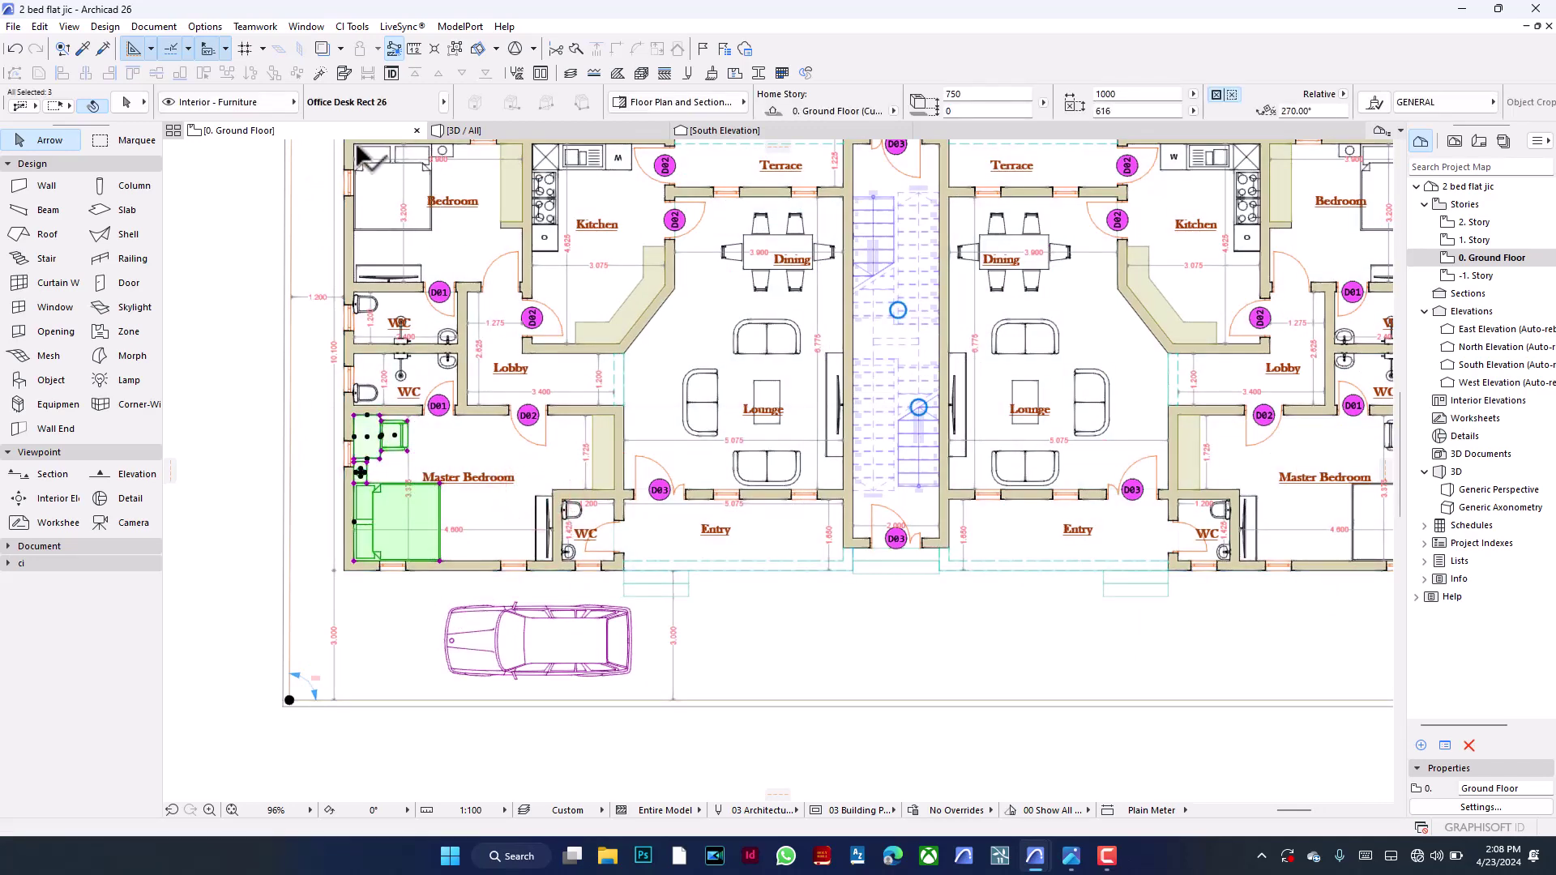
pyautogui.keyDown('shift'); pyautogui.click(549, 527); pyautogui.keyUp('shift')
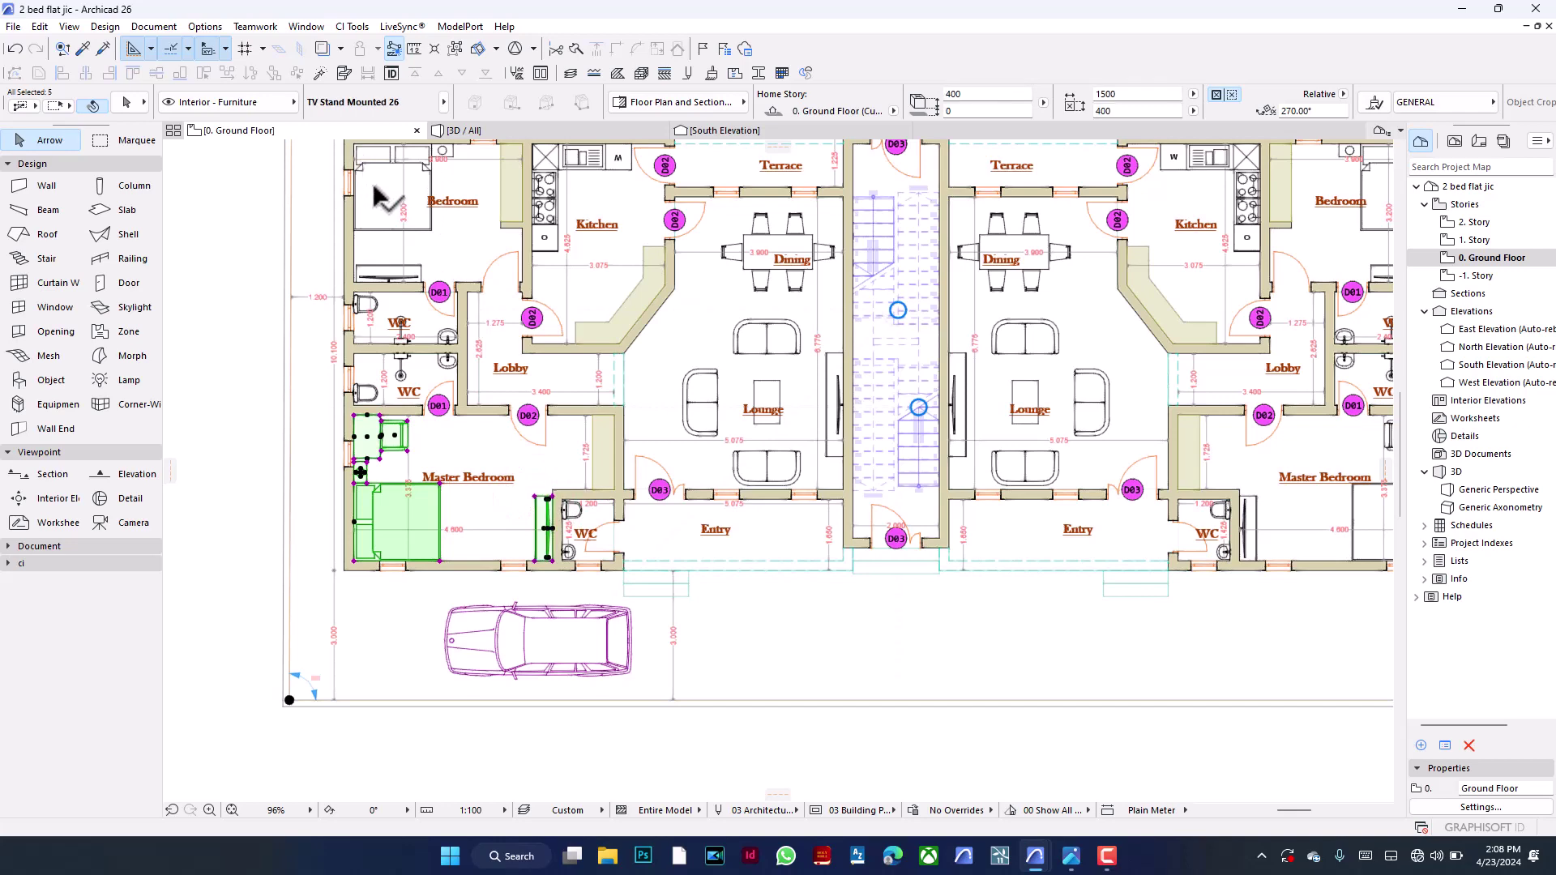
pyautogui.scroll(5, 385, 208)
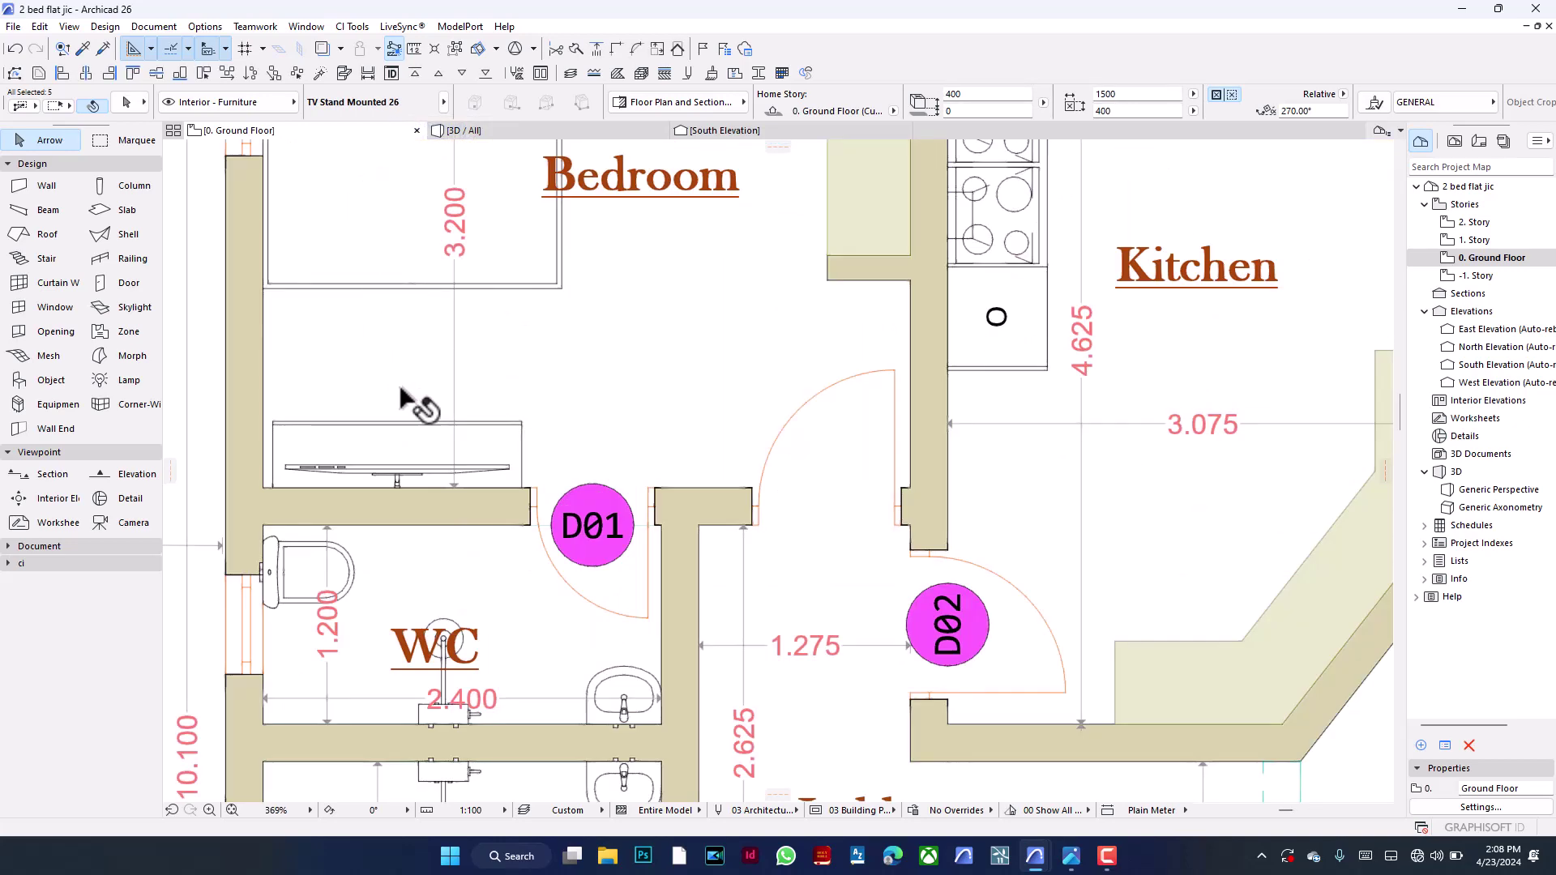
pyautogui.keyDown('shift'); pyautogui.click(516, 477); pyautogui.keyUp('shift')
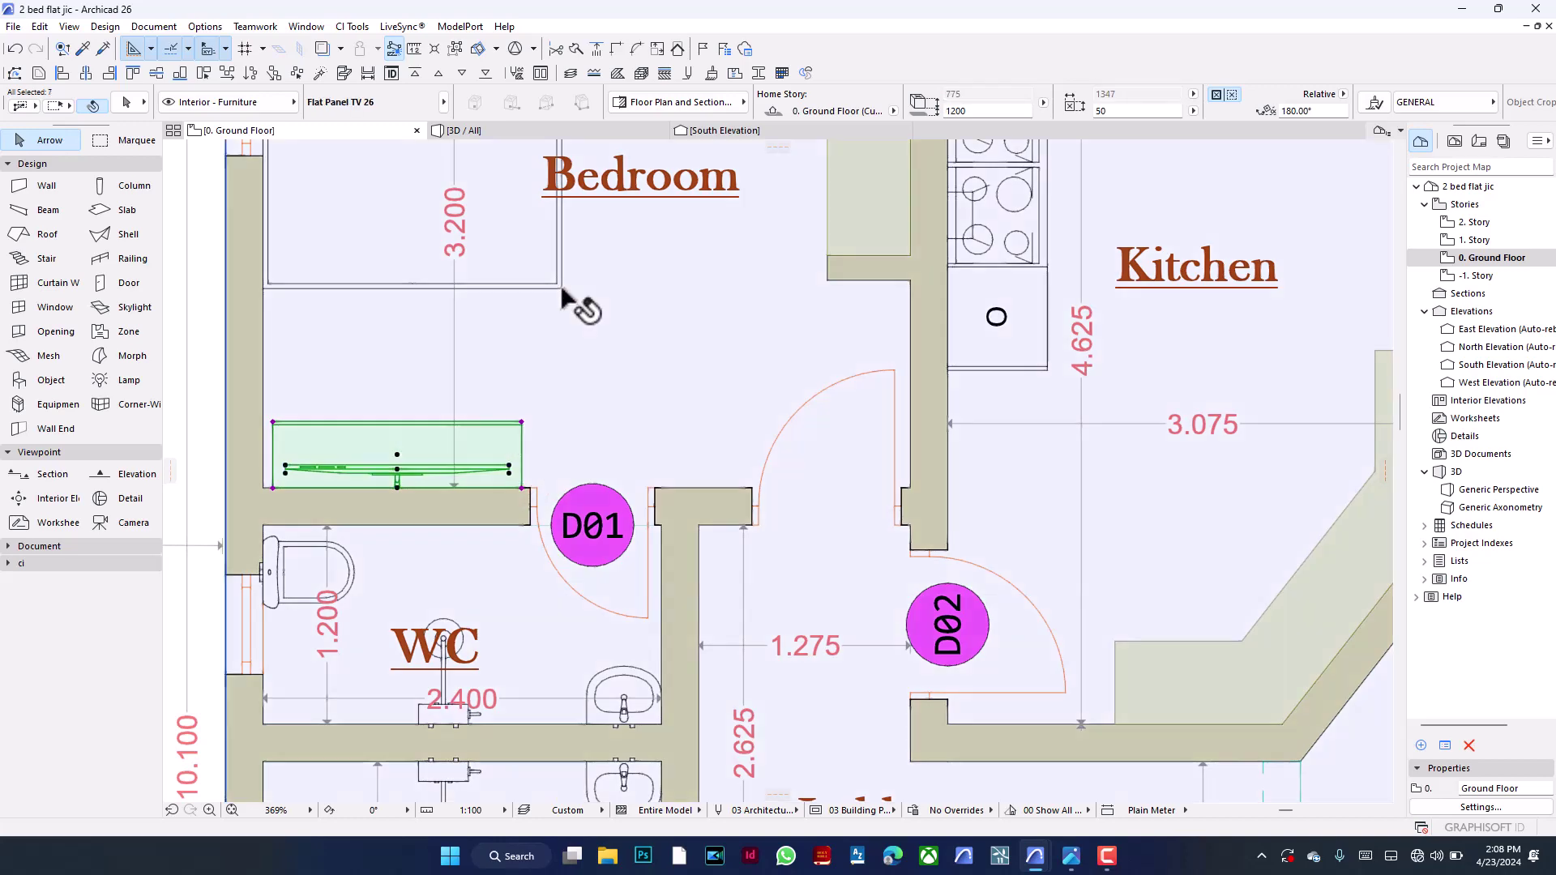
pyautogui.keyDown('shift'); pyautogui.click(567, 290); pyautogui.keyUp('shift')
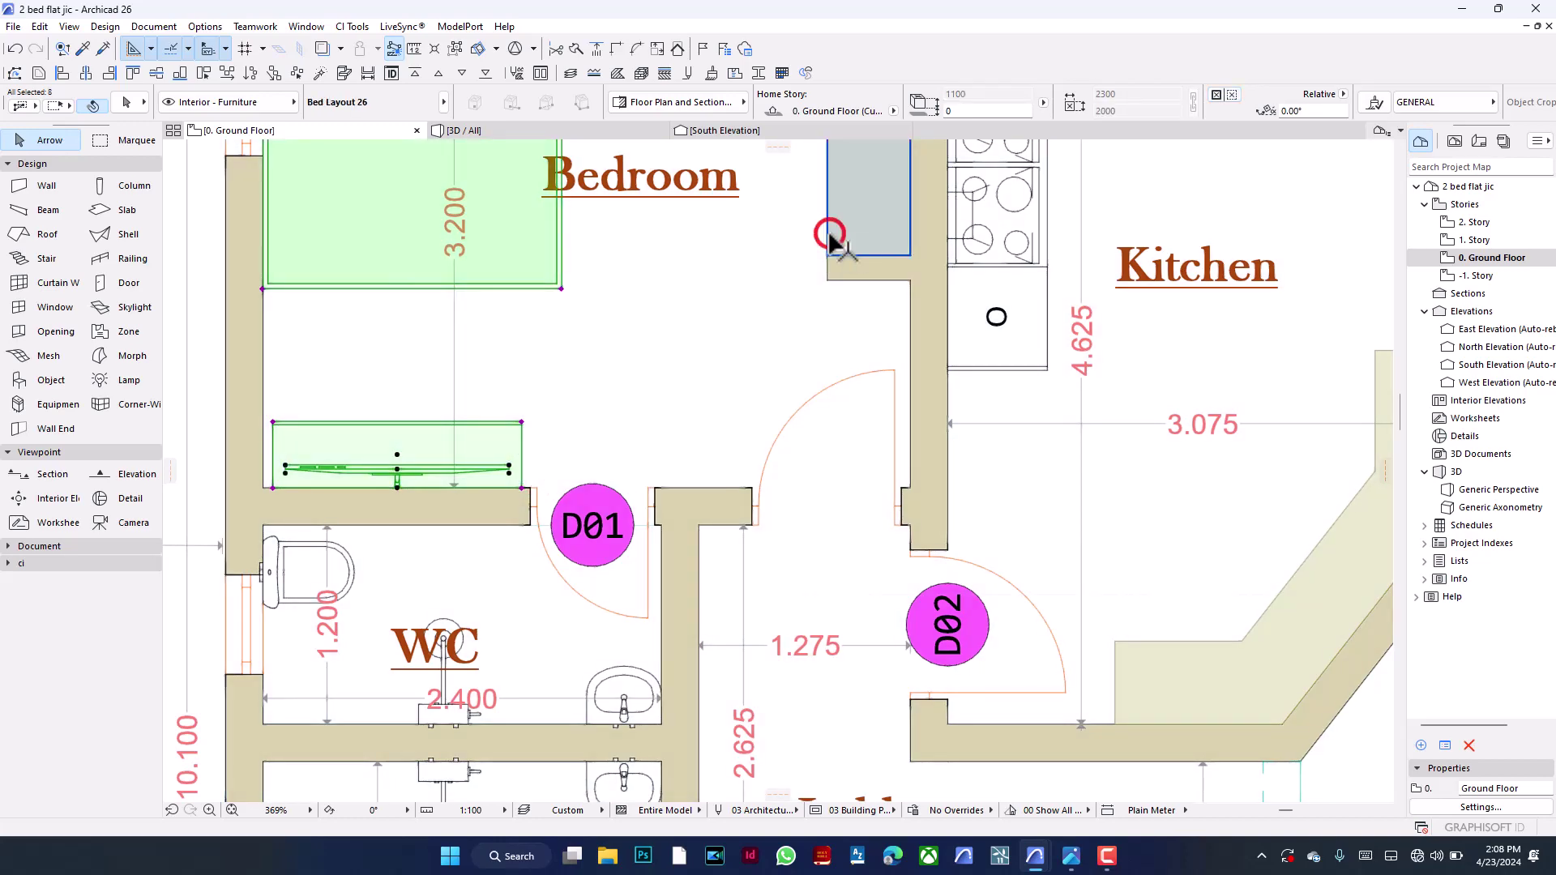
pyautogui.keyDown('shift'); pyautogui.click(828, 239); pyautogui.keyUp('shift')
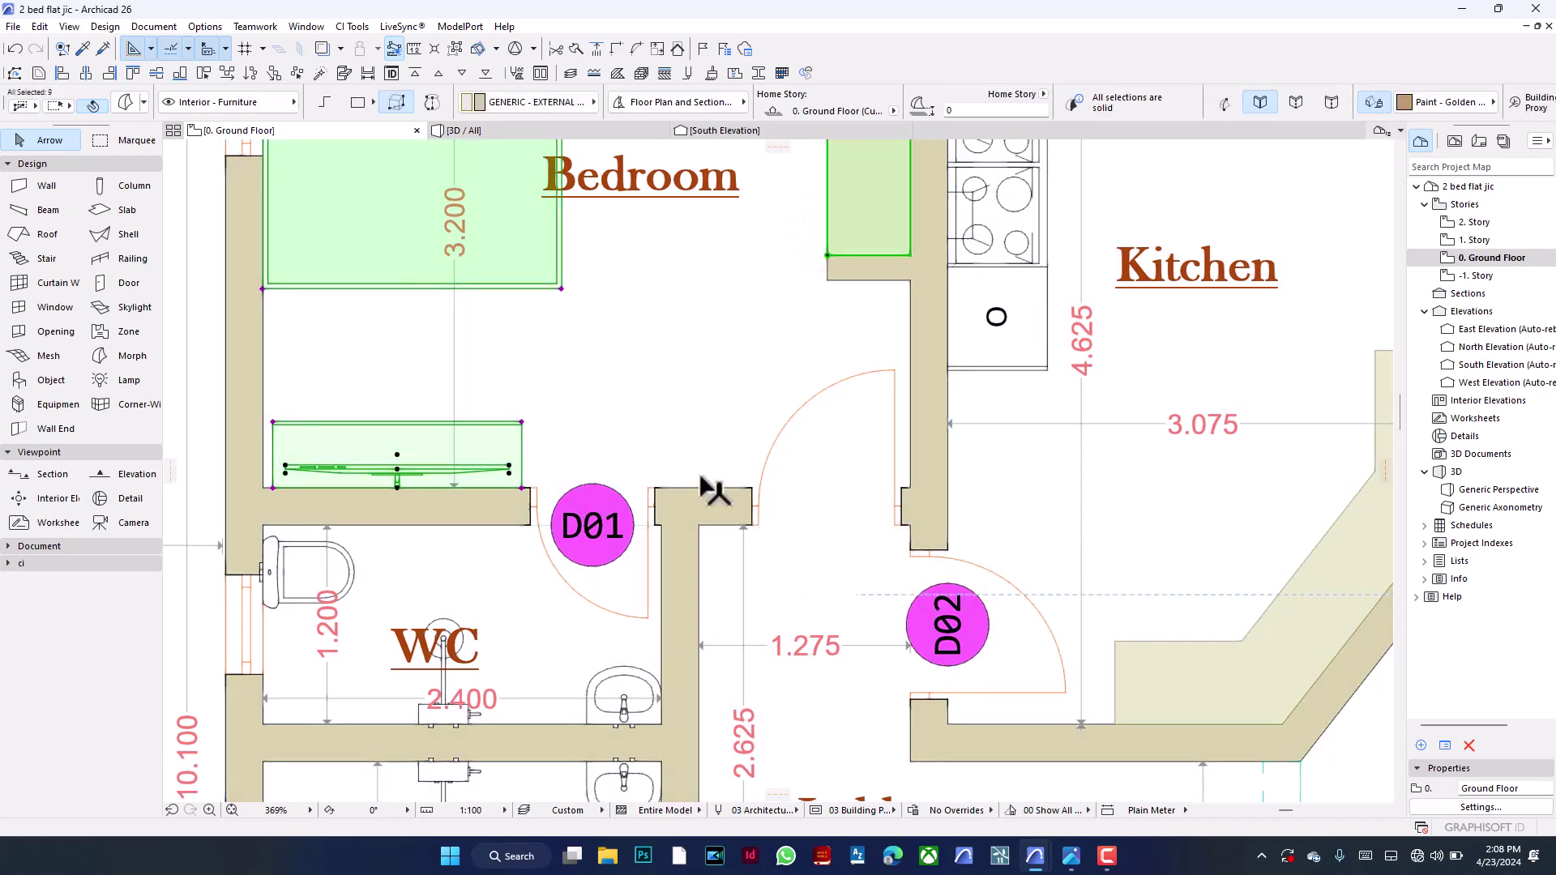
pyautogui.scroll(-2, 713, 491)
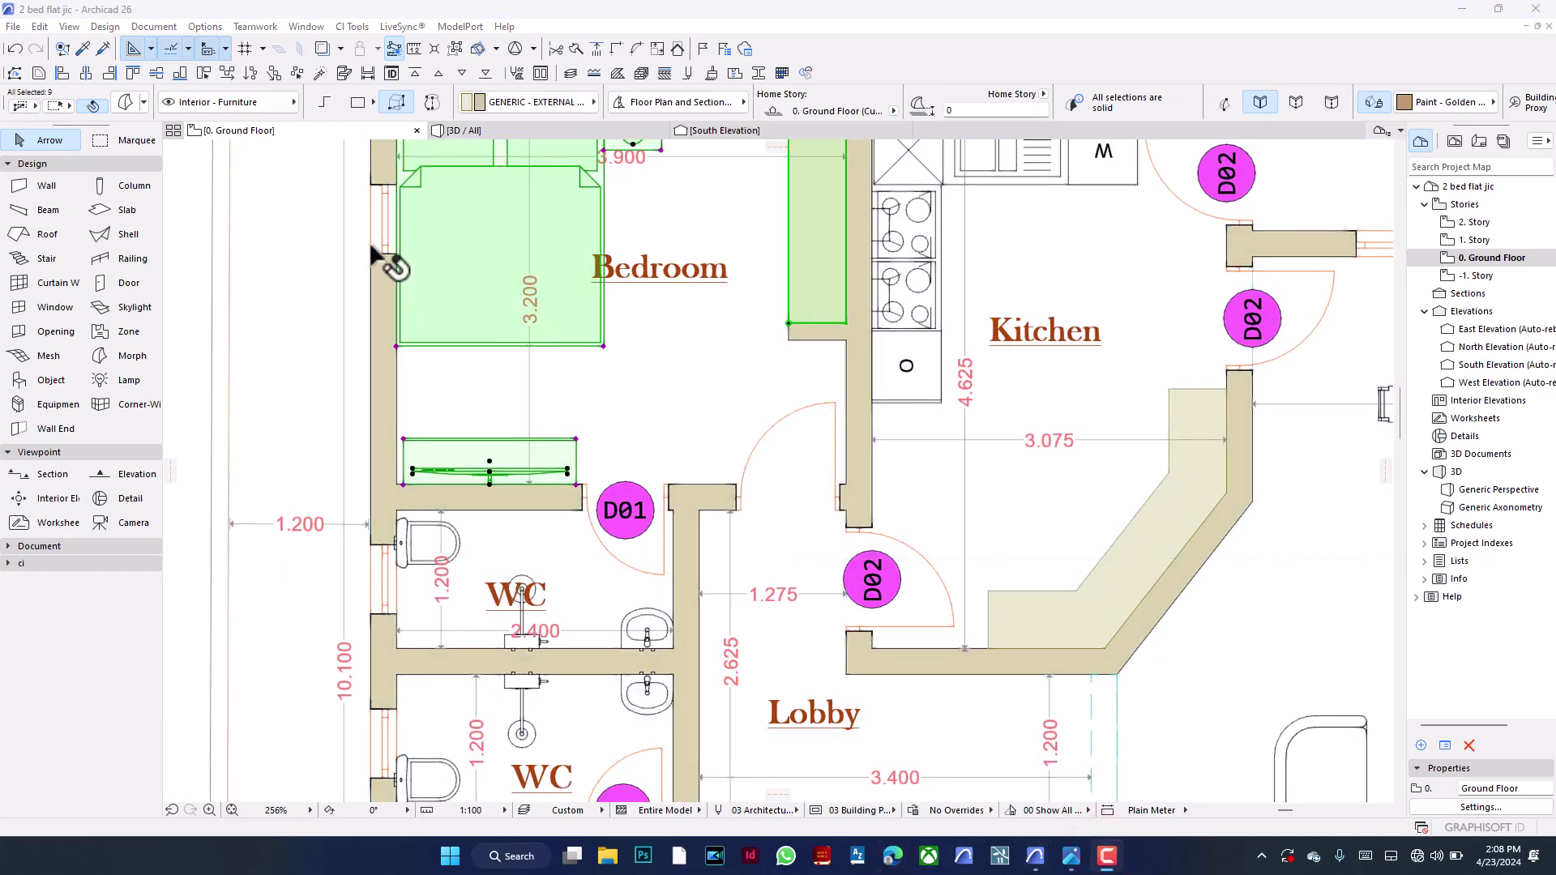
pyautogui.scroll(-4, 648, 361)
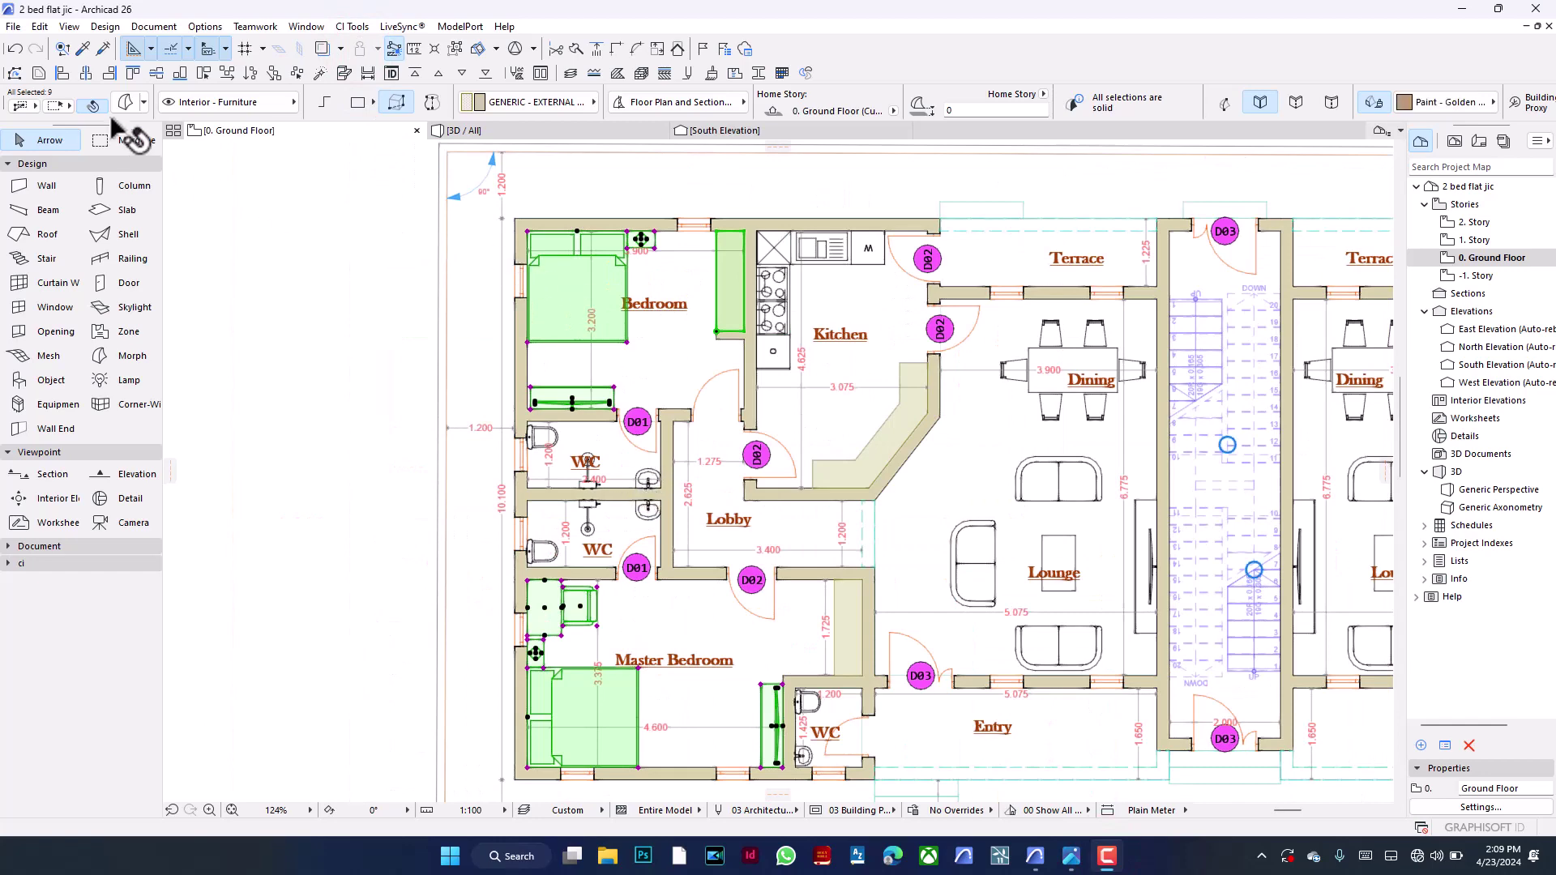
pyautogui.click(214, 102)
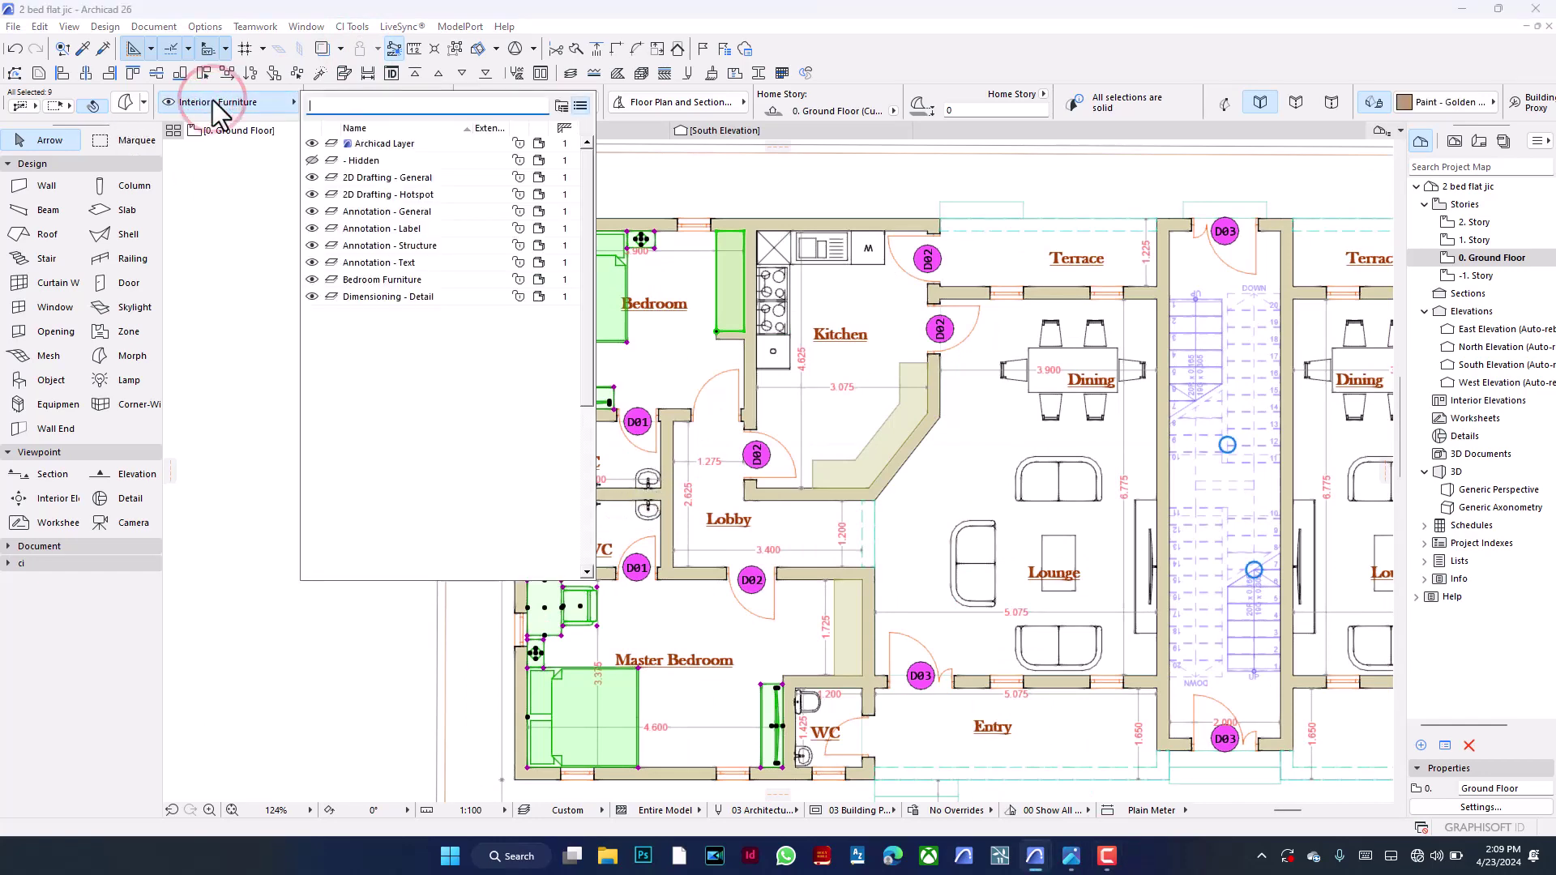
pyautogui.click(385, 282)
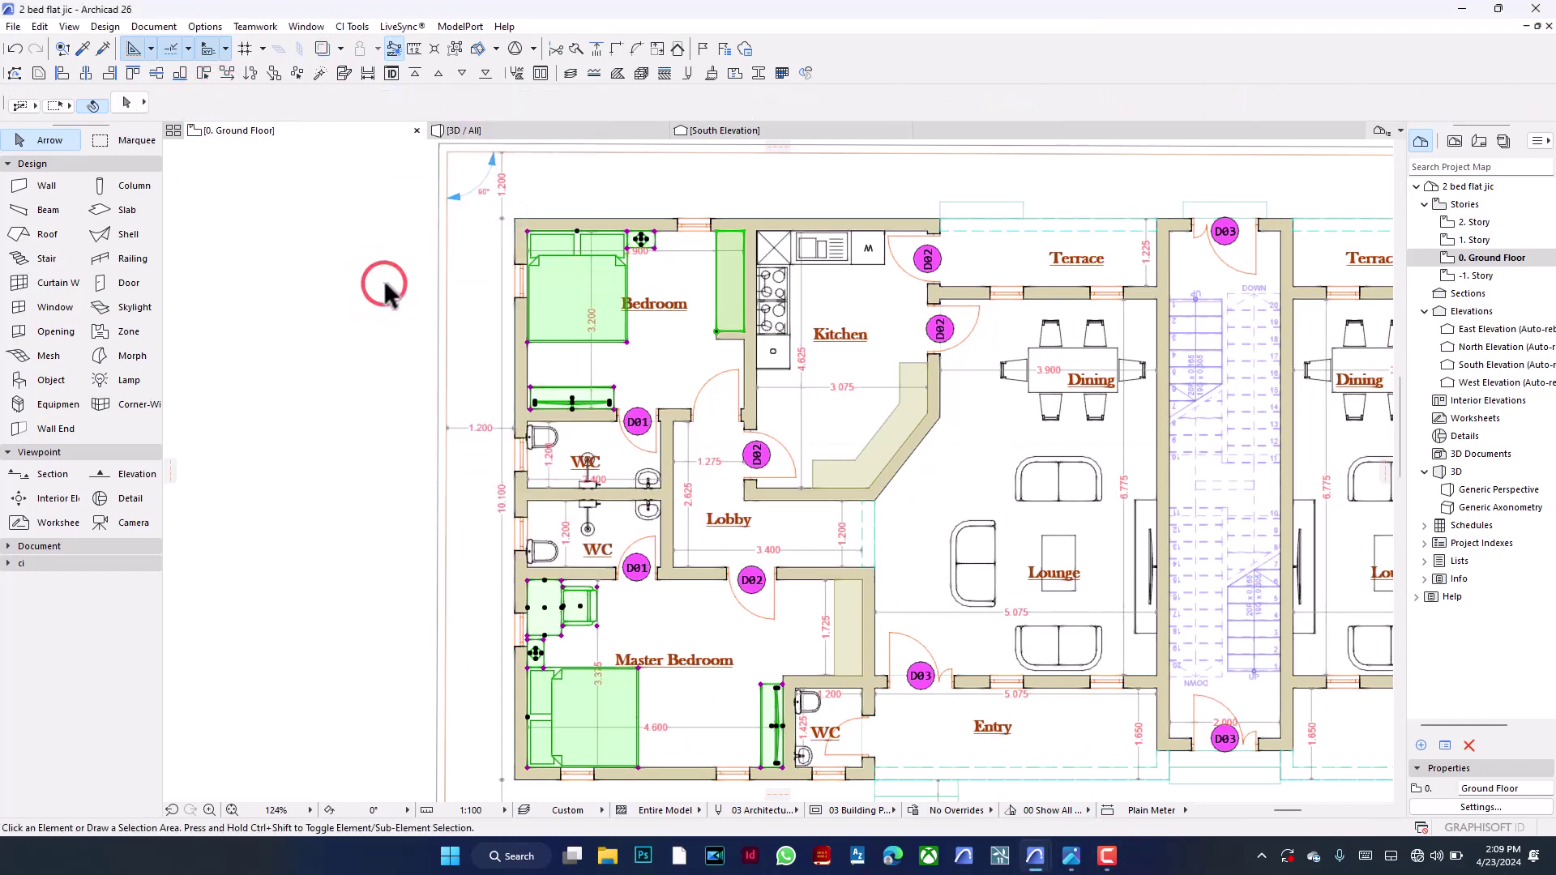
pyautogui.click(383, 277)
# Filter the layers by "int" and hide the Interior - Furniture layer
pyautogui.hotkey('ctrl', 'l')
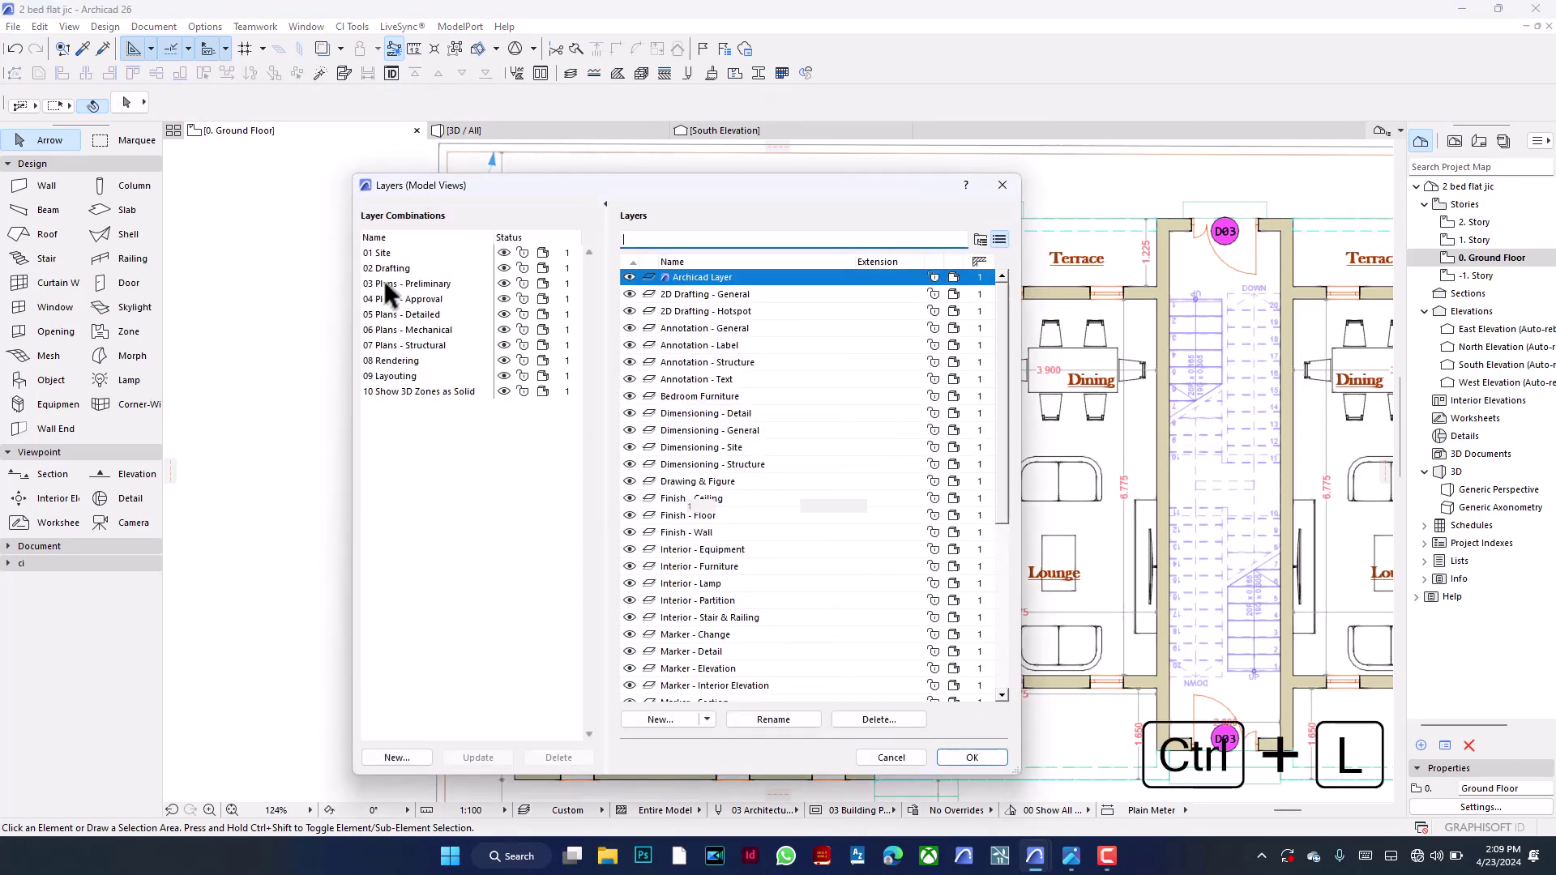
pyautogui.write('int')
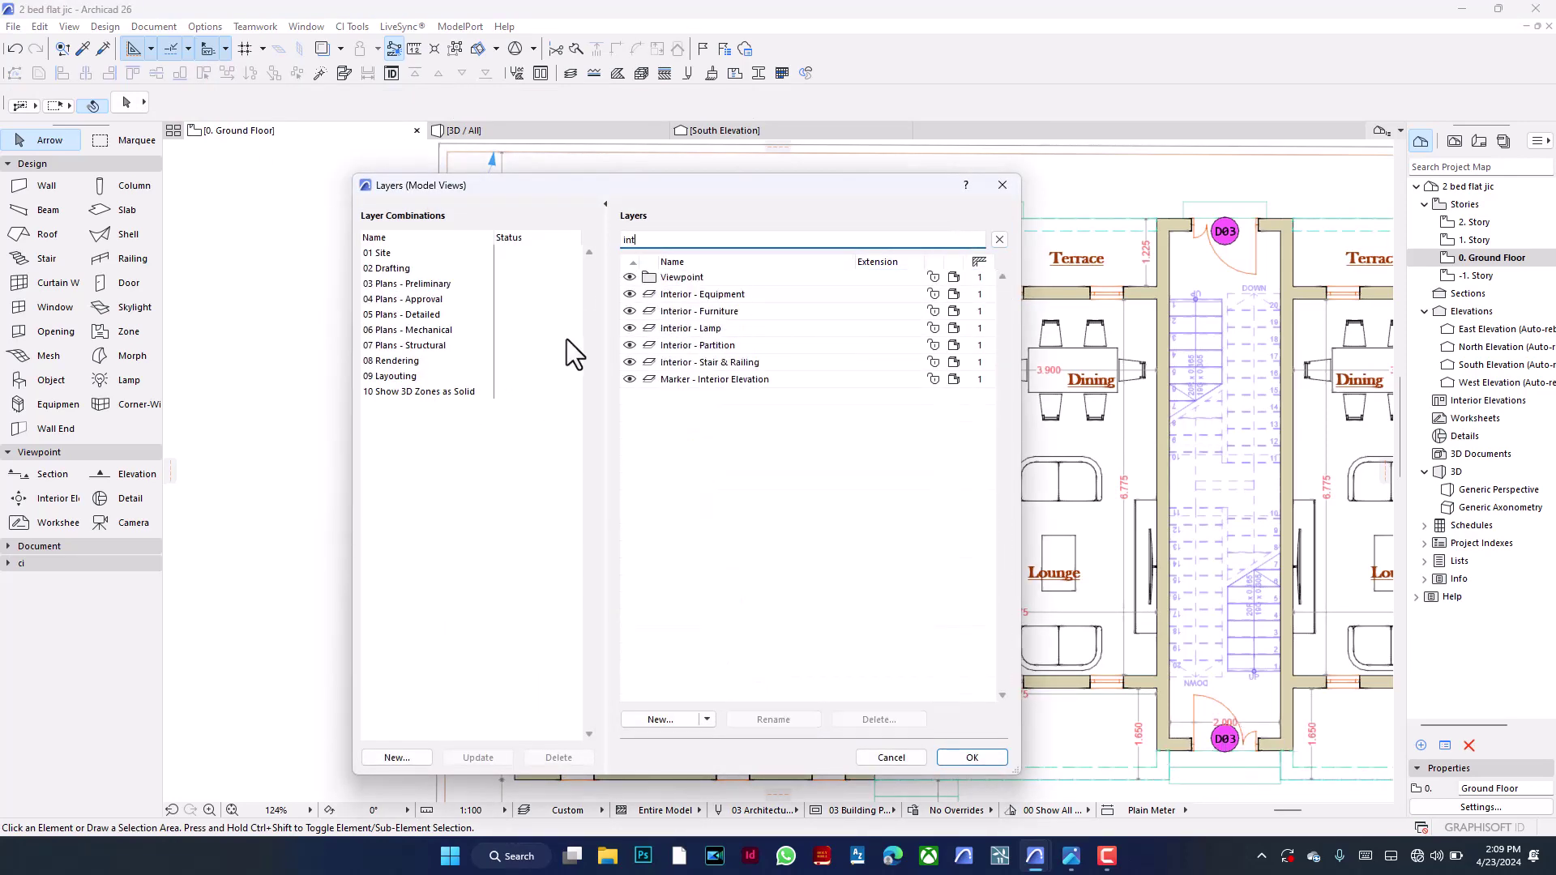
pyautogui.click(630, 313)
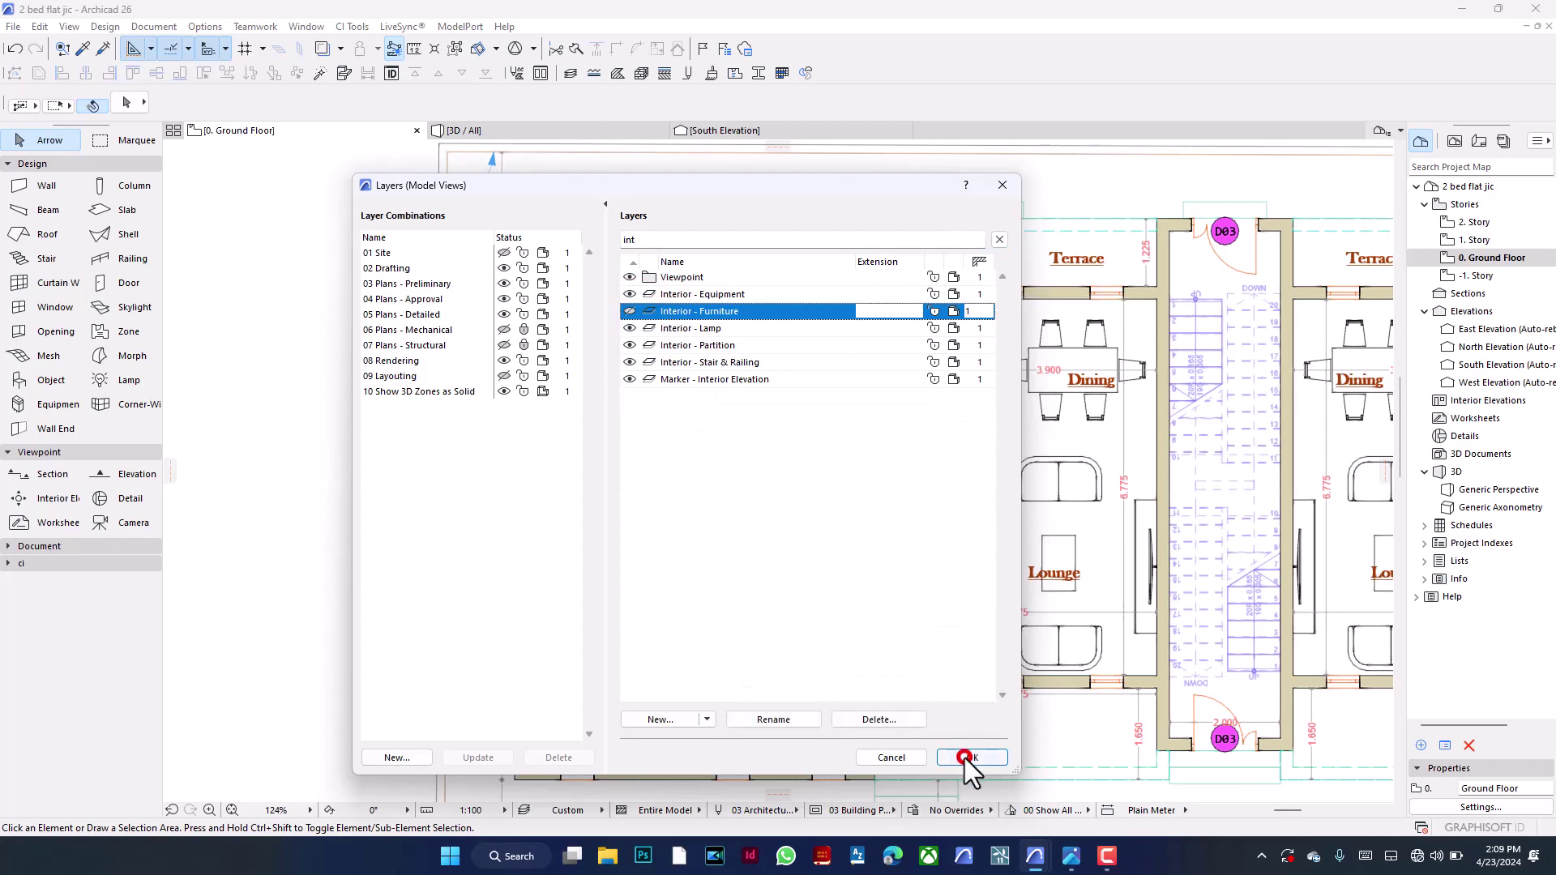
pyautogui.click(972, 757)
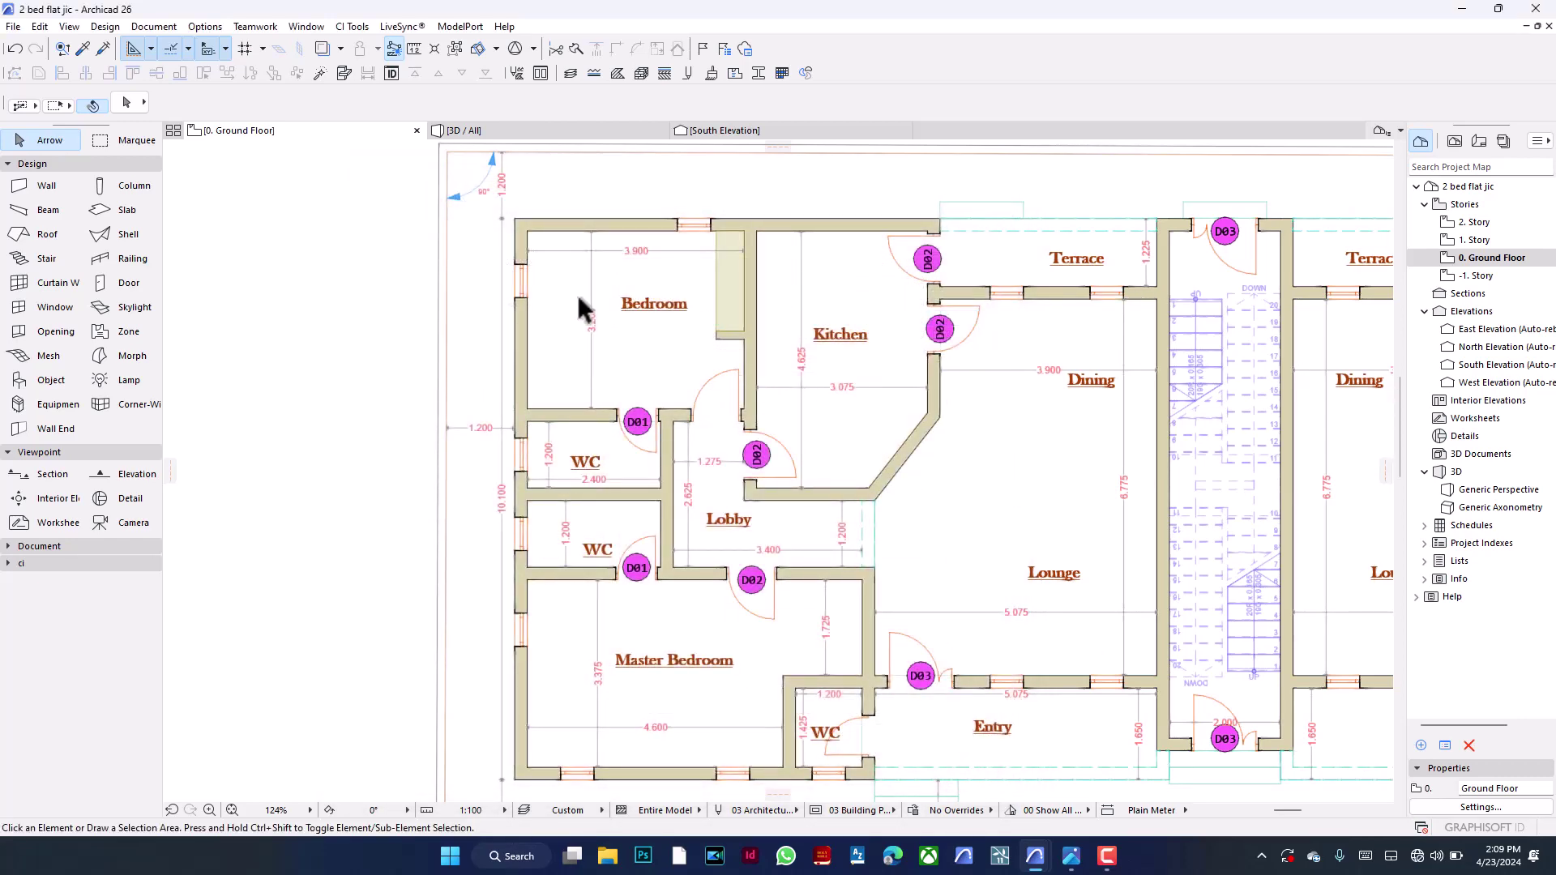
# Filter the layers by "fur" and make the Interior - Furniture layer visible again
pyautogui.hotkey('ctrl', 'l')
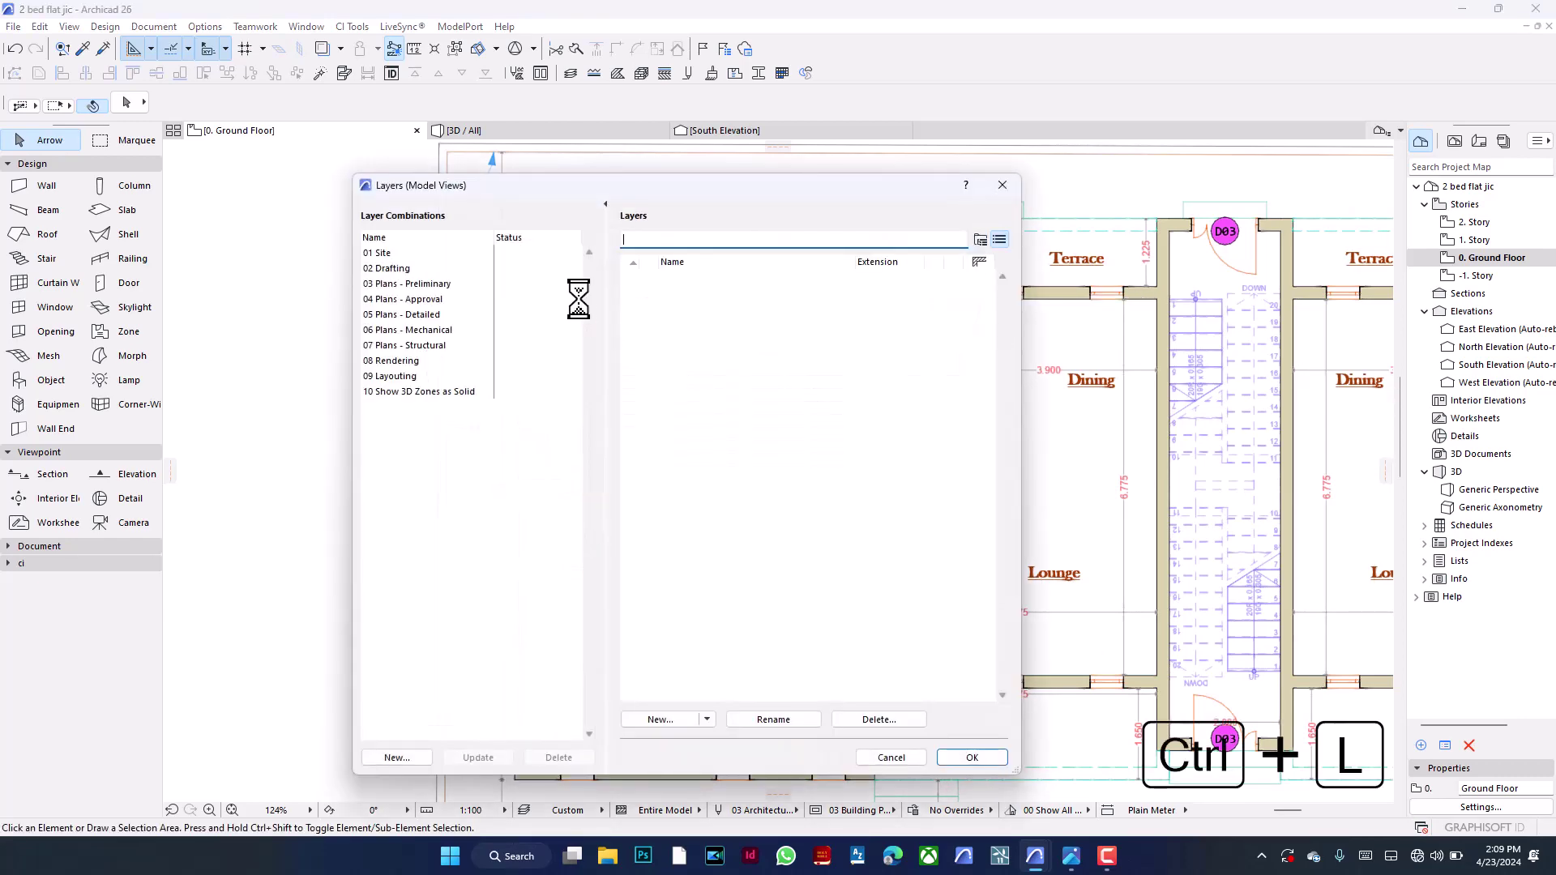
pyautogui.write('fur')
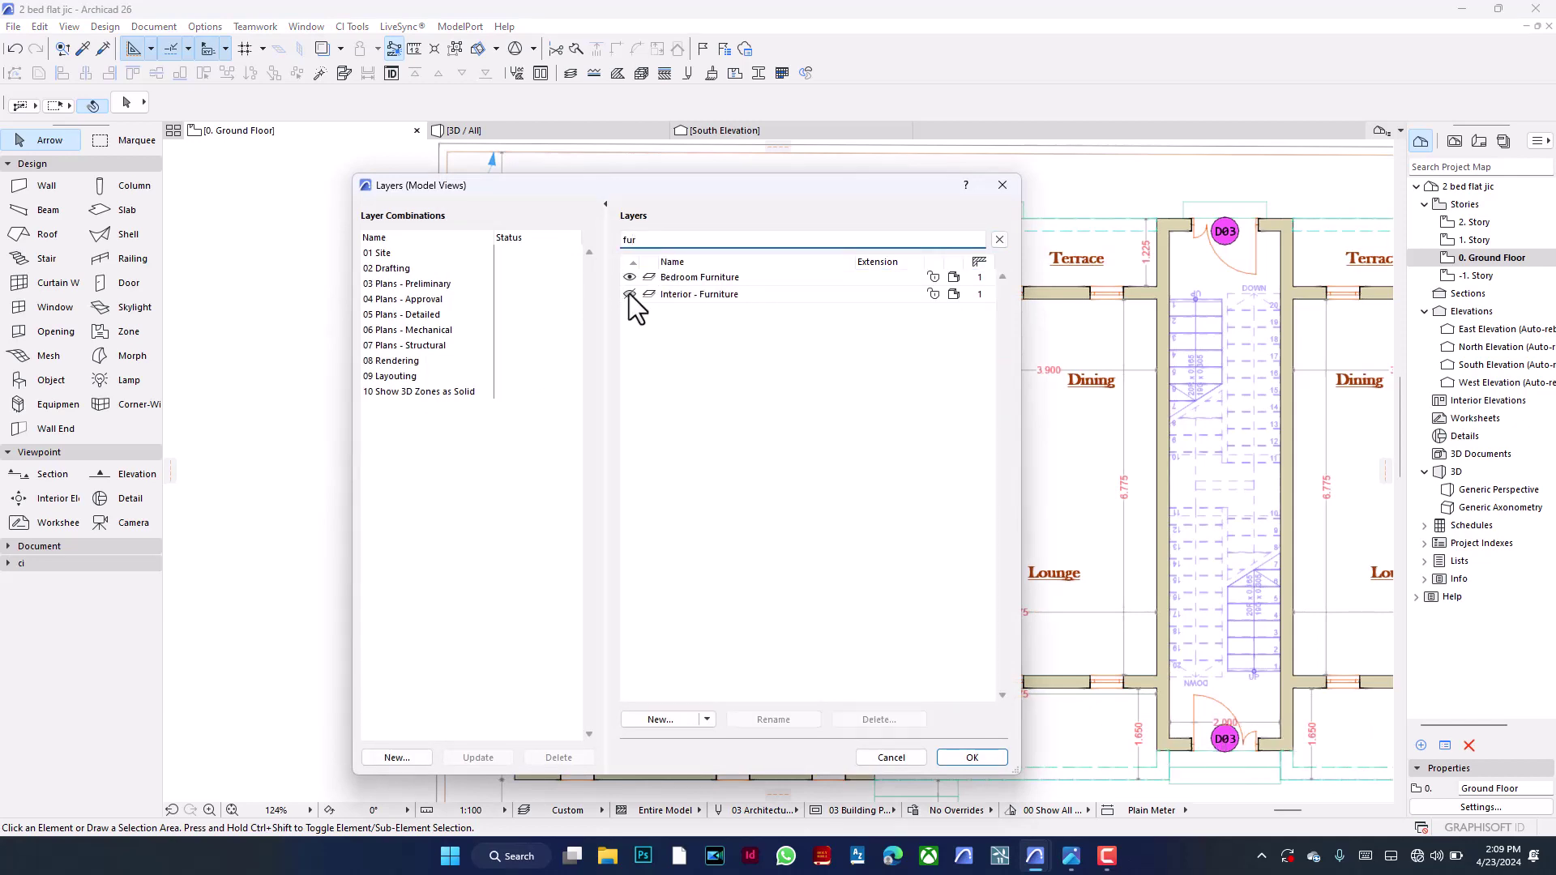
pyautogui.click(630, 294)
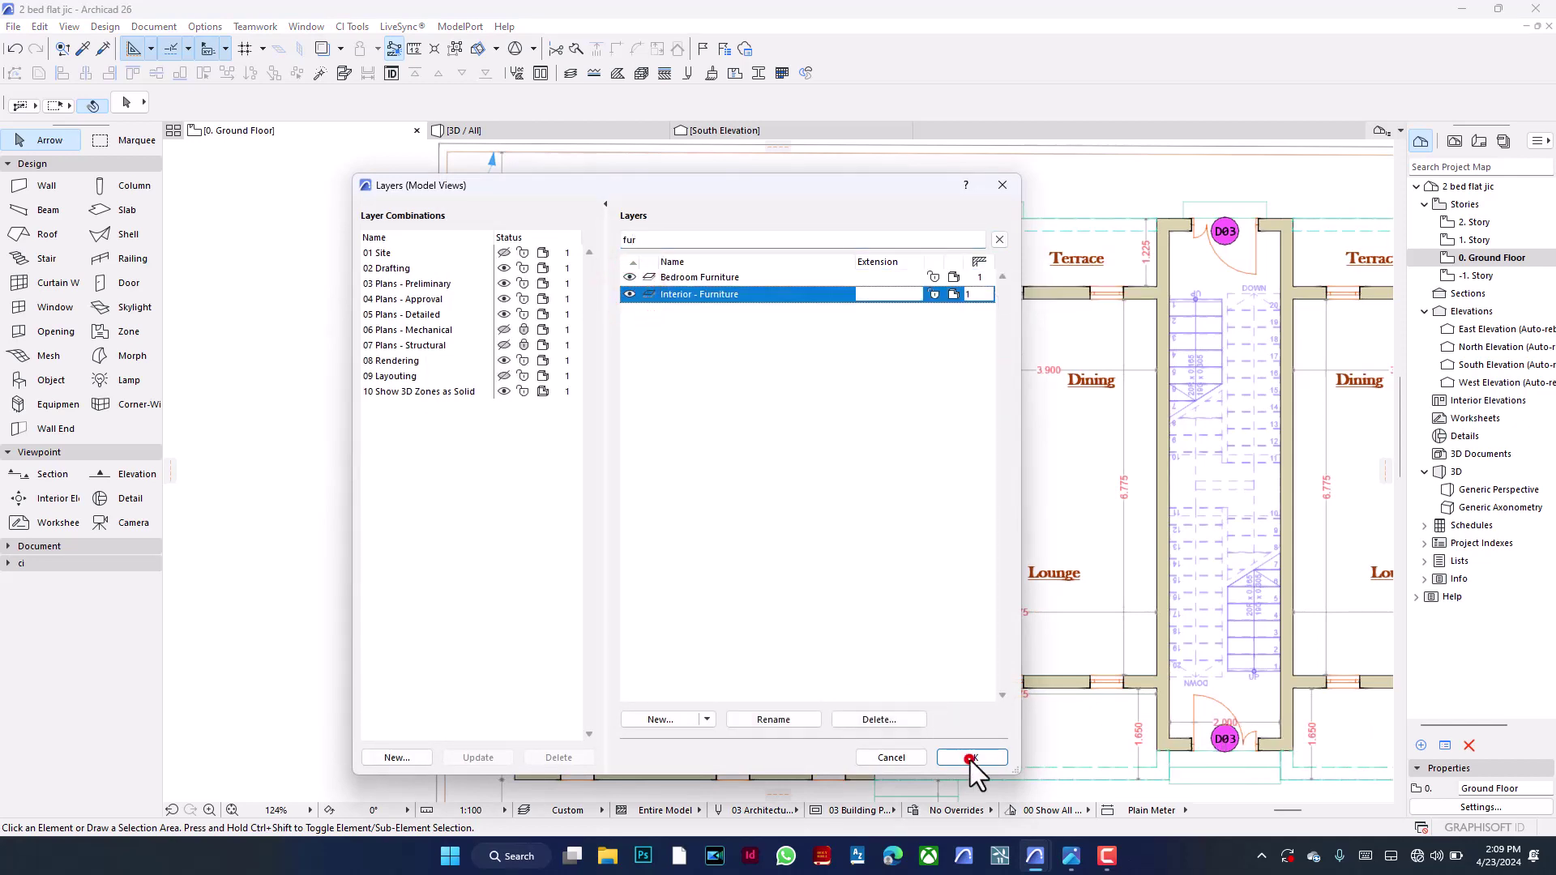
pyautogui.click(971, 758)
# Move the west flat's beds, bedroom TV and stand, and master bedroom desk and armchair to the Bedroom Furniture layer
pyautogui.click(556, 312)
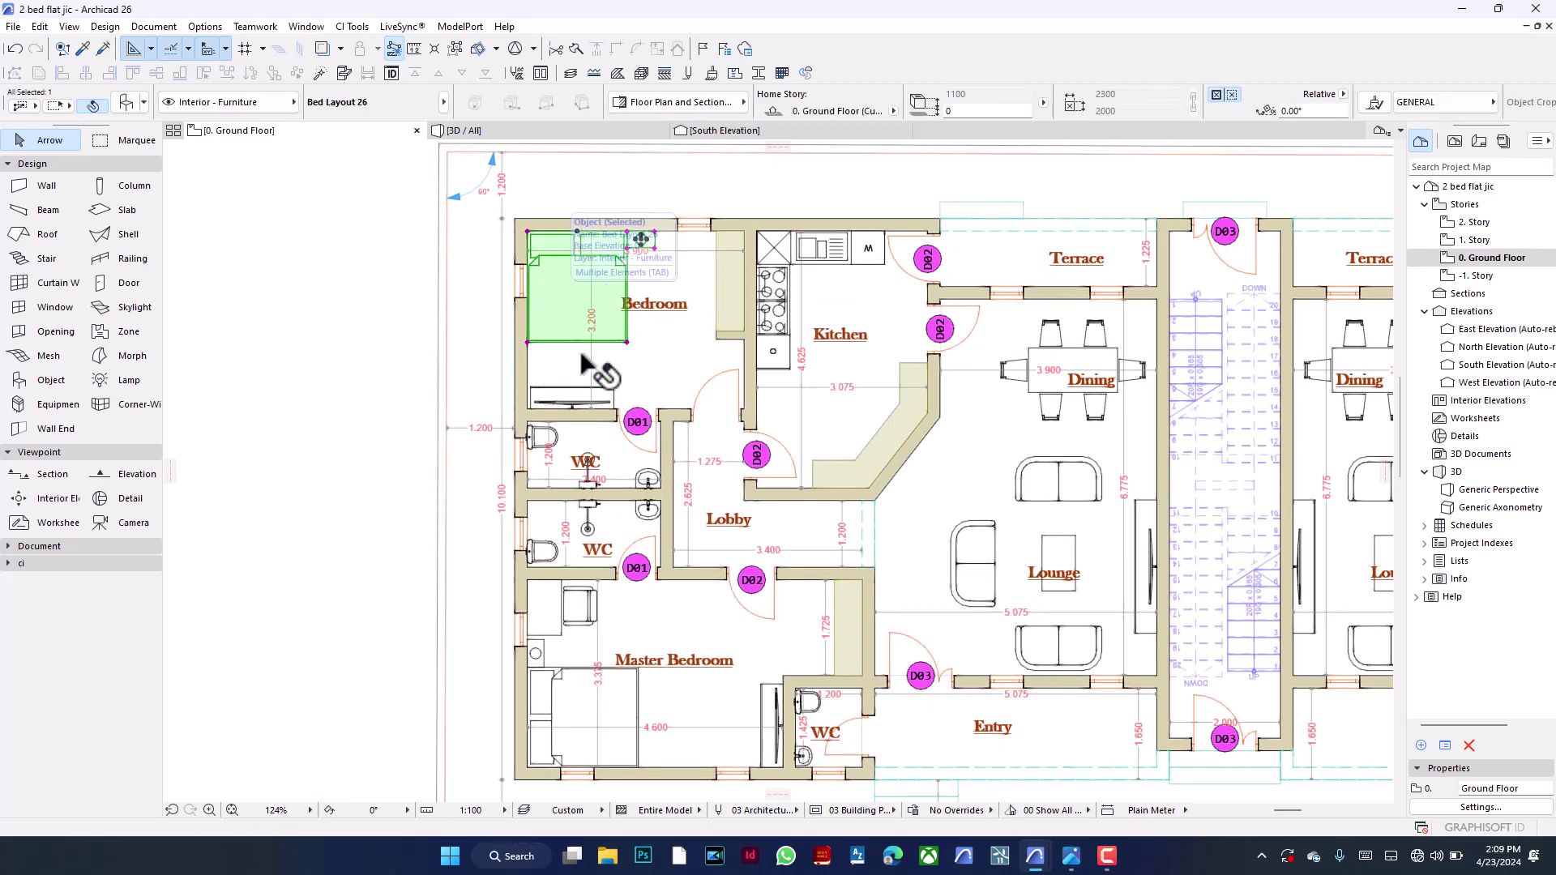
pyautogui.keyDown('shift'); pyautogui.click(609, 402); pyautogui.keyUp('shift')
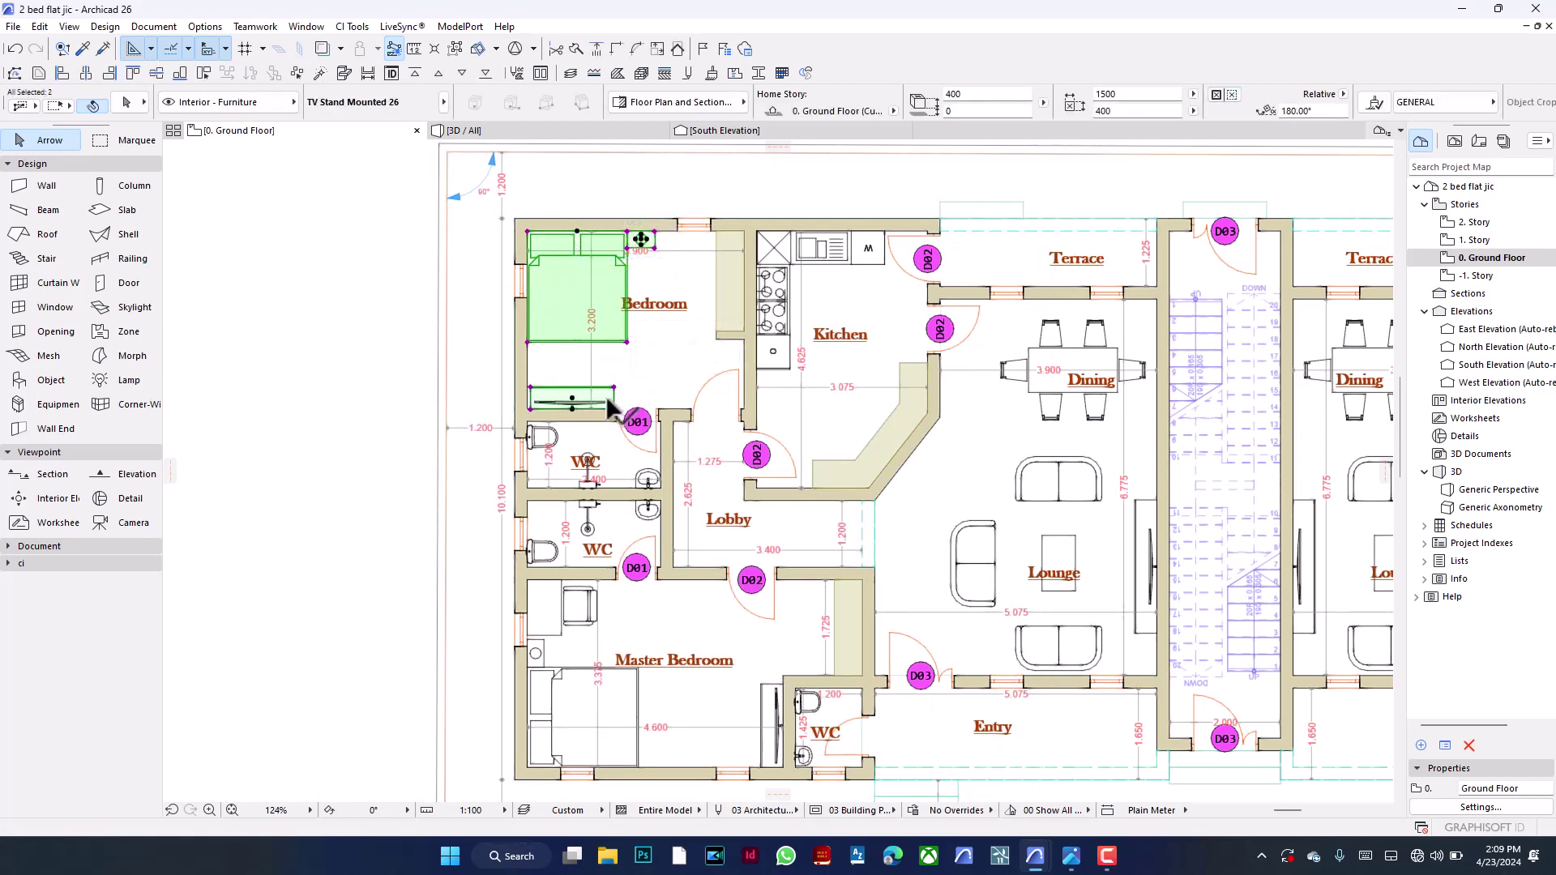
pyautogui.keyDown('shift'); pyautogui.click(610, 403); pyautogui.keyUp('shift')
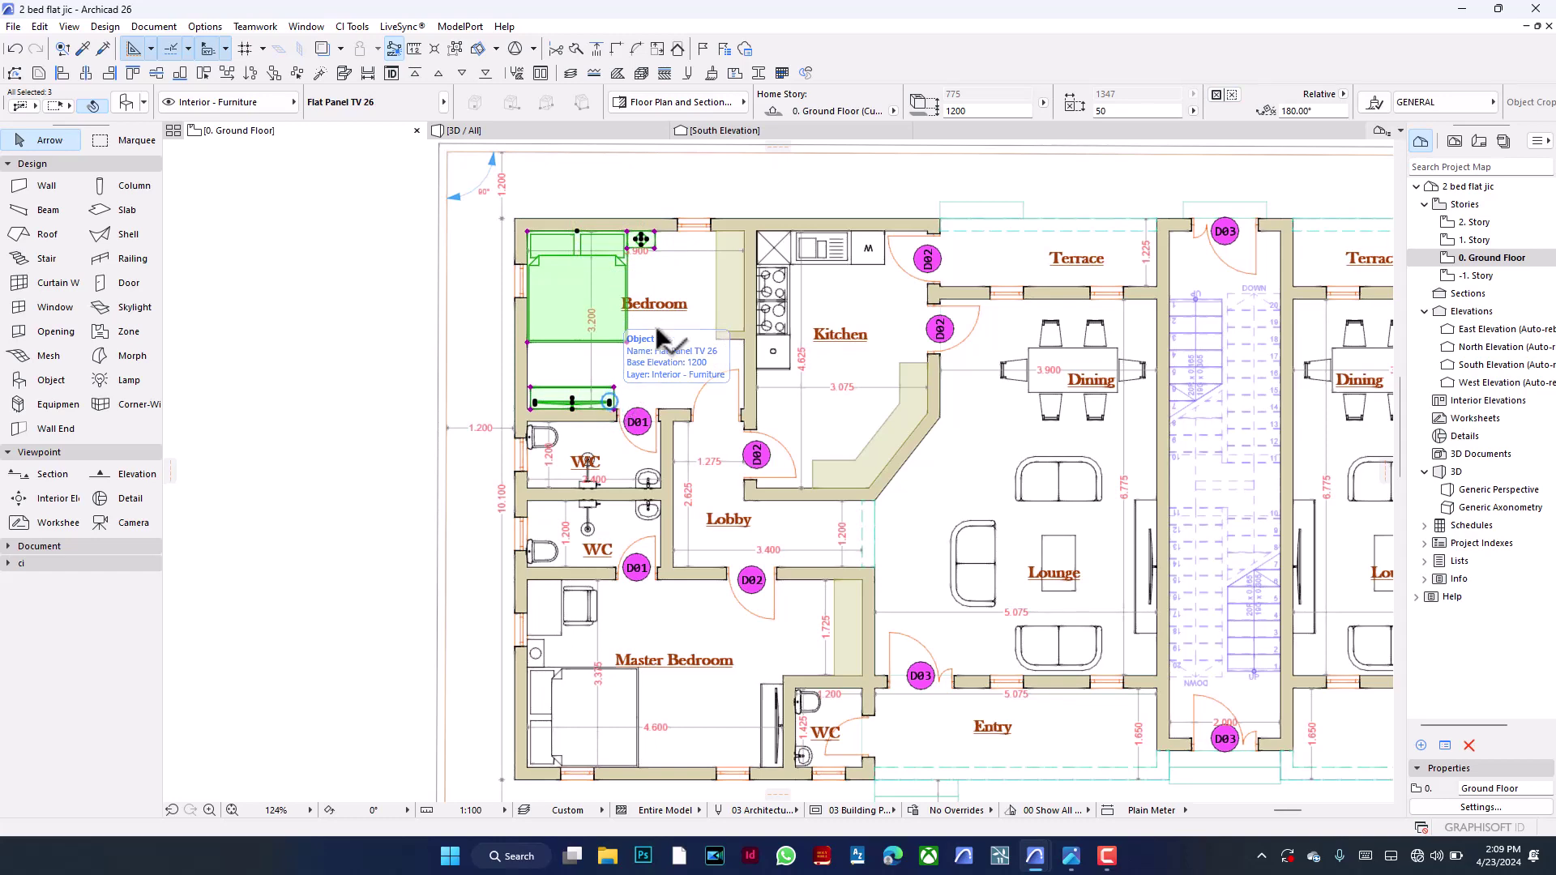
pyautogui.keyDown('shift'); pyautogui.click(587, 613); pyautogui.keyUp('shift')
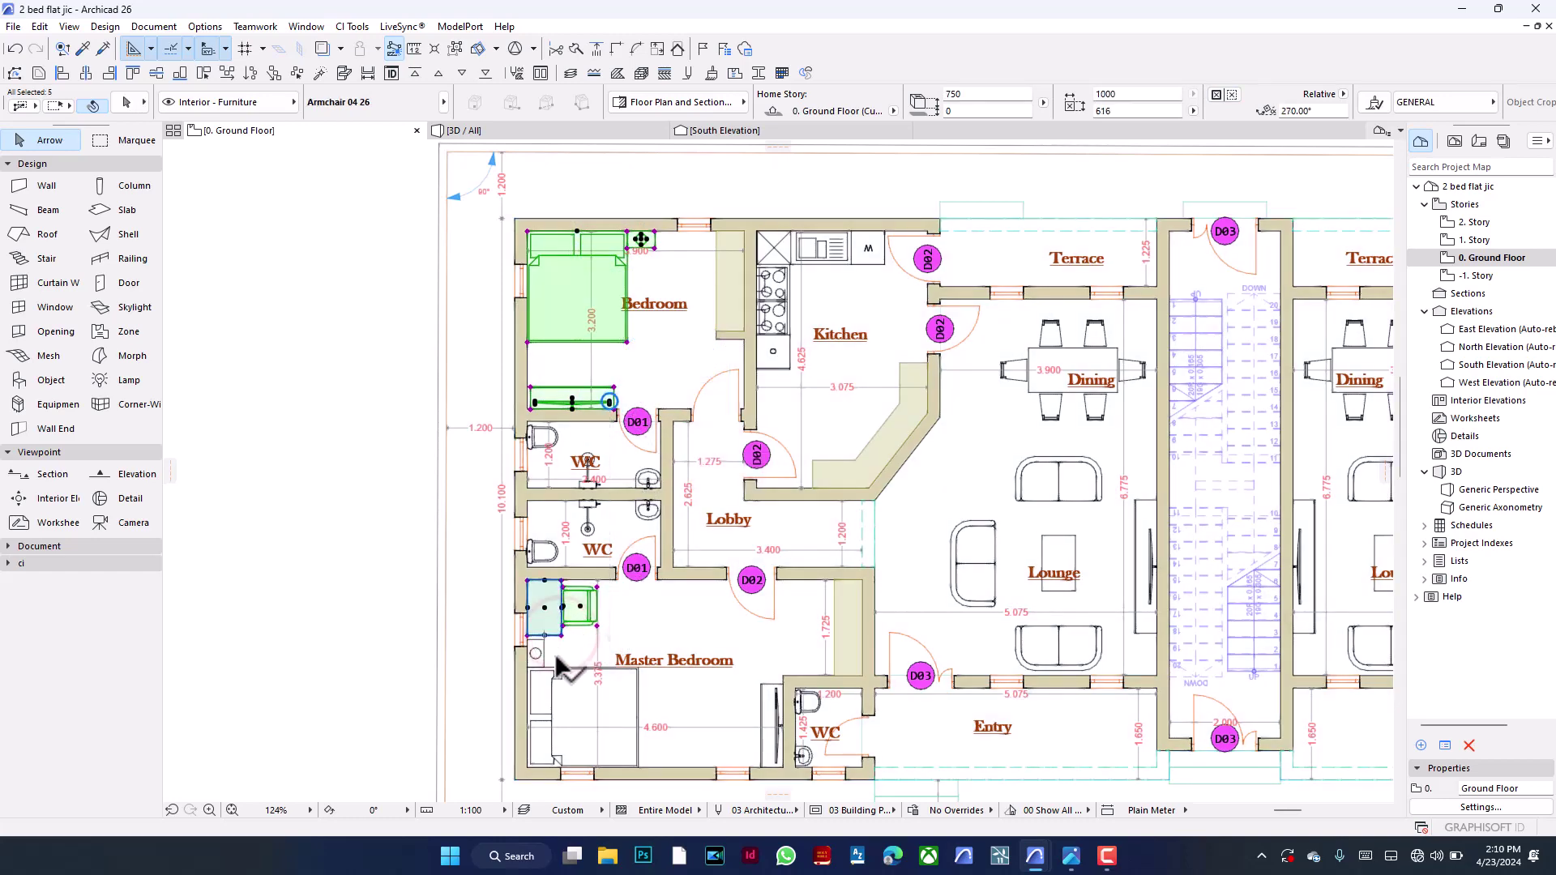
pyautogui.keyDown('shift'); pyautogui.click(550, 620); pyautogui.keyUp('shift')
pyautogui.keyDown('shift'); pyautogui.click(577, 683); pyautogui.keyUp('shift')
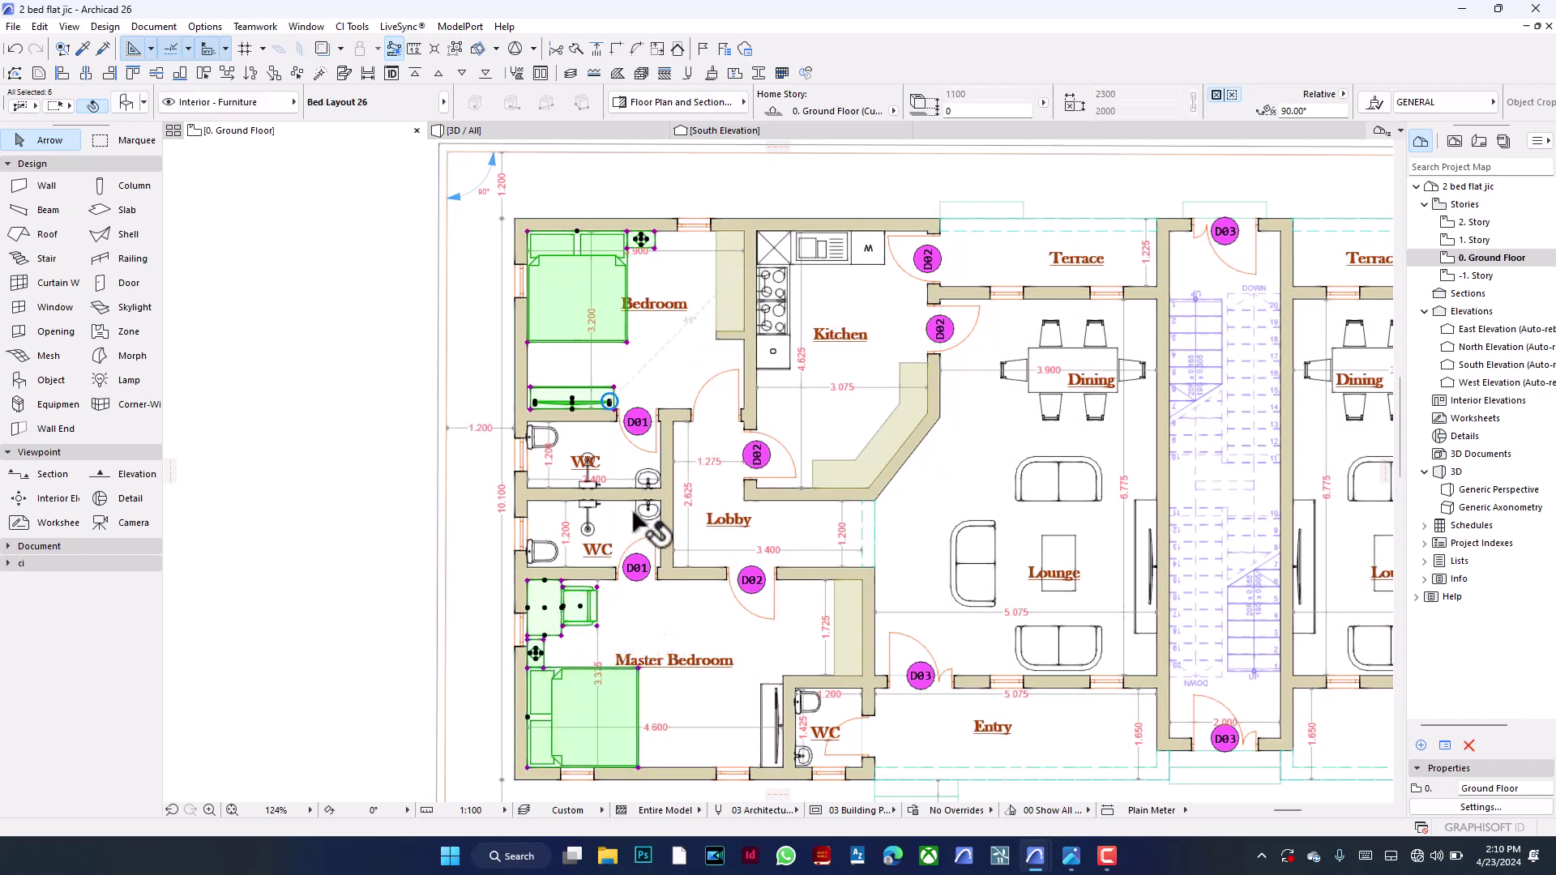
pyautogui.click(255, 113)
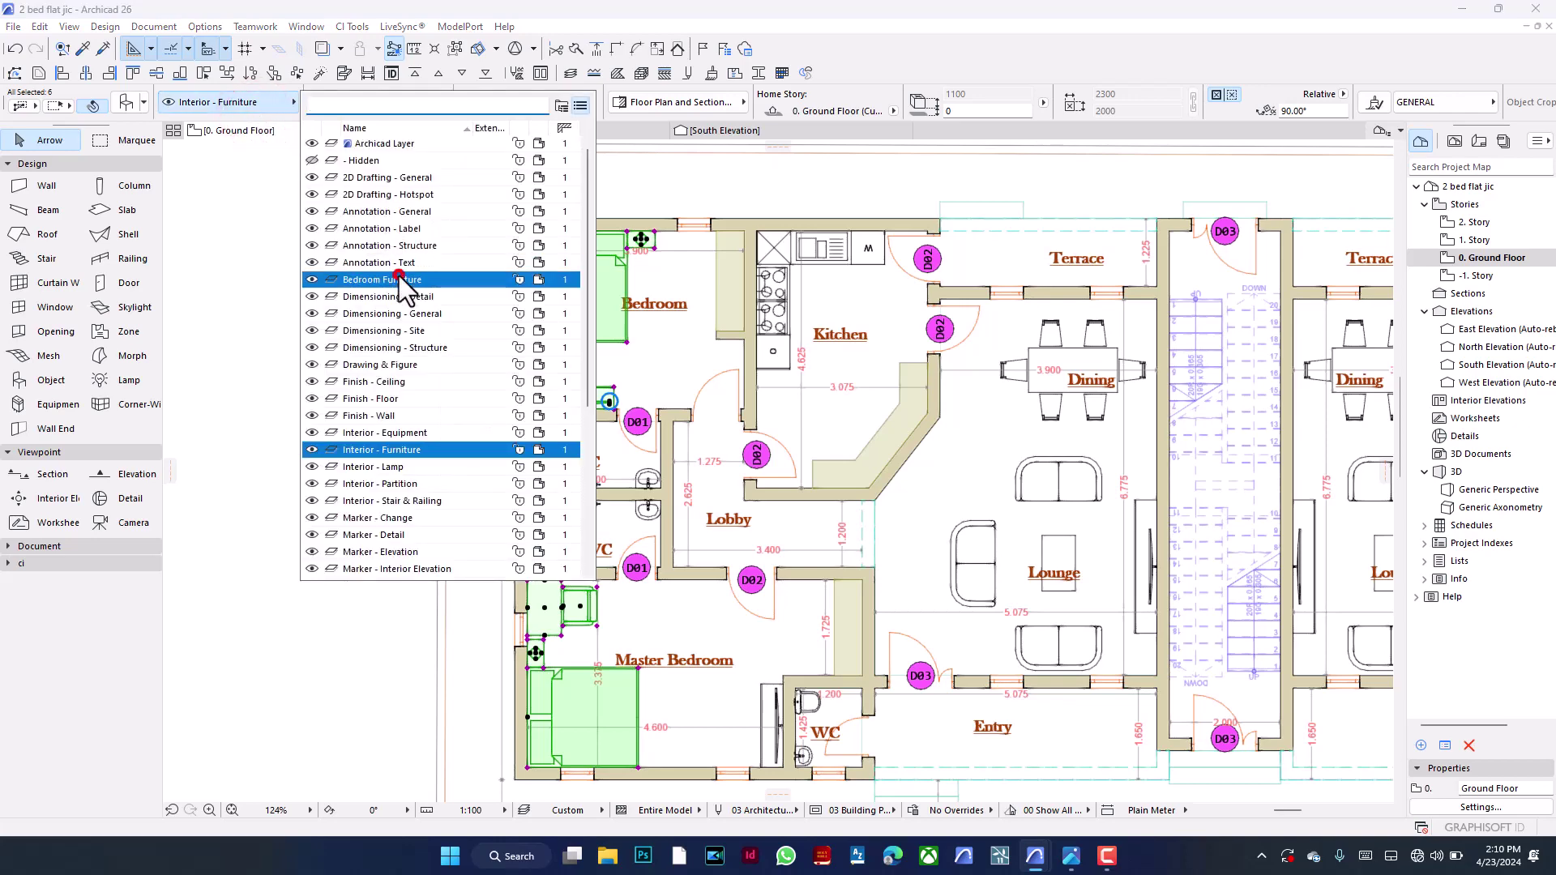
pyautogui.click(399, 278)
pyautogui.click(372, 293)
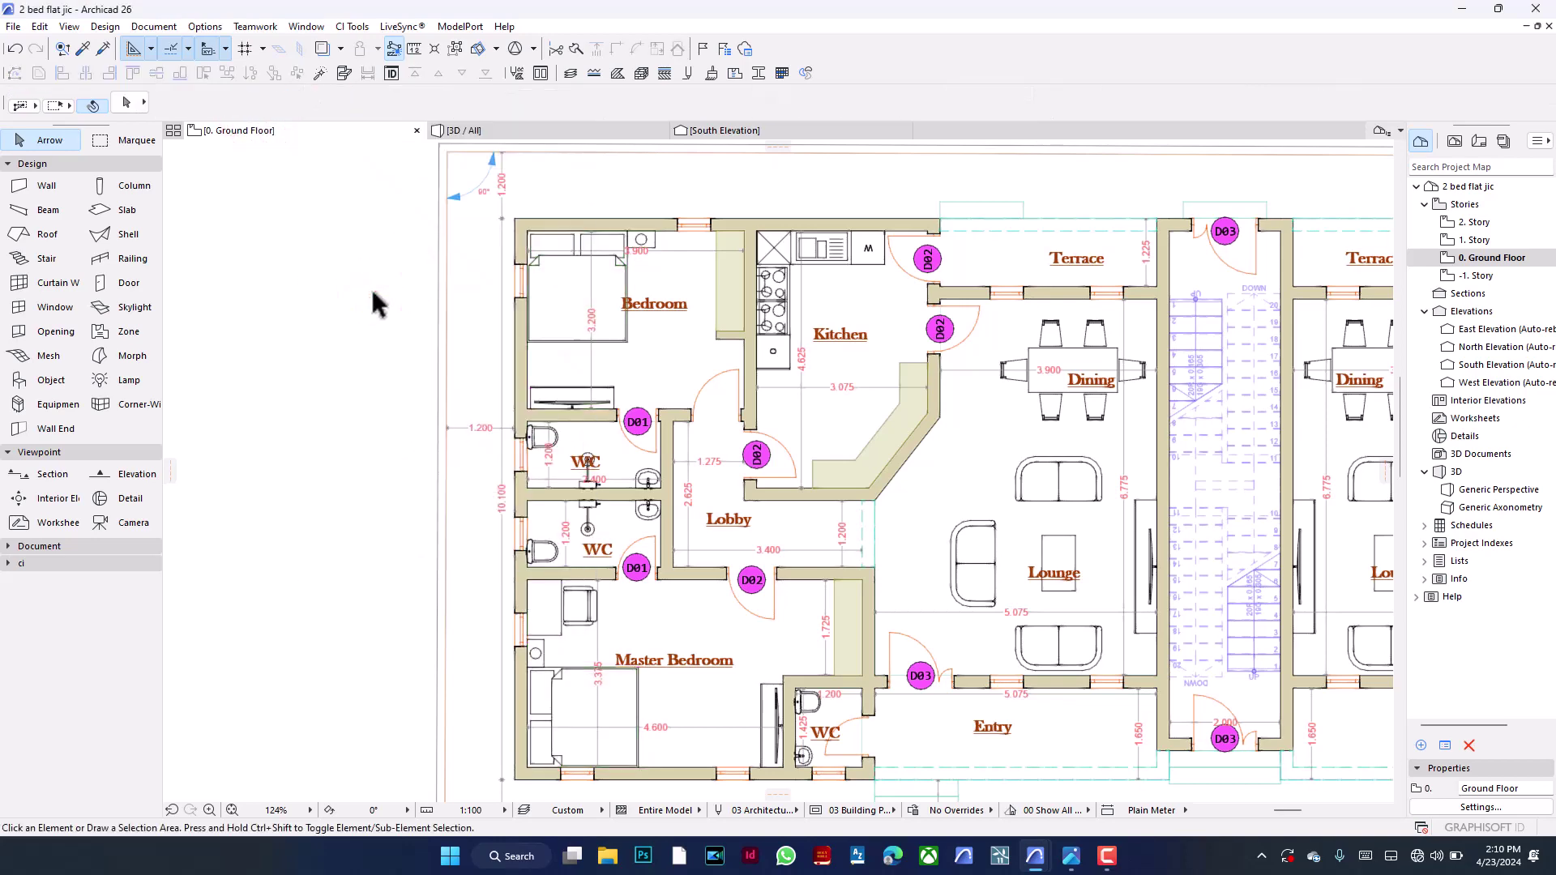
# Narrow the layer list with "int" and hide Interior - Furniture, leaving the Bedroom Furniture layer visible
pyautogui.hotkey('ctrl', 'l')
pyautogui.write('in')
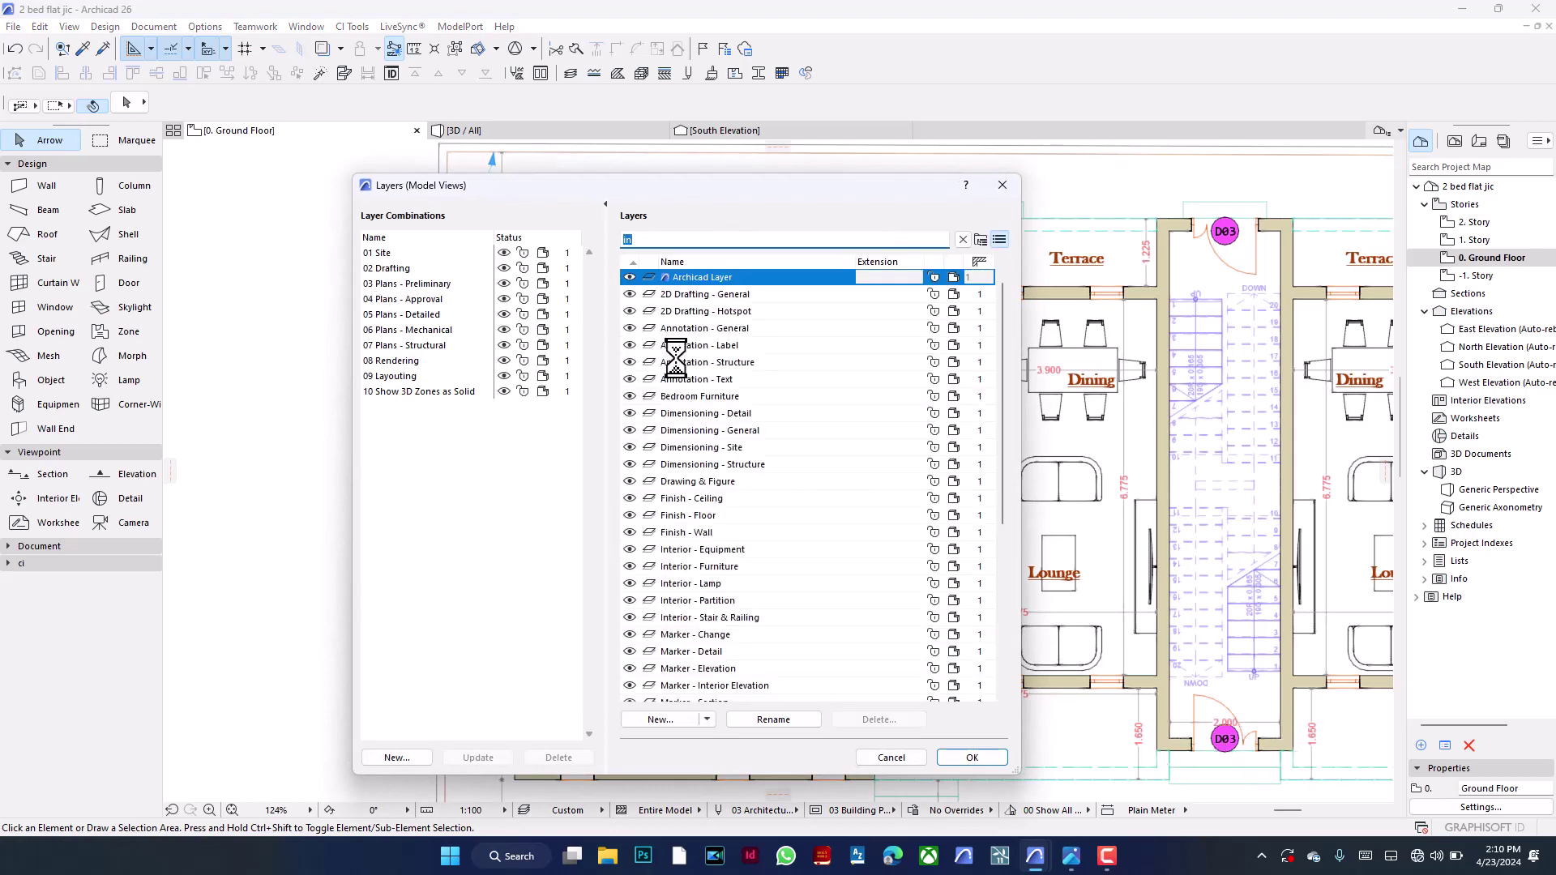
pyautogui.write('i')
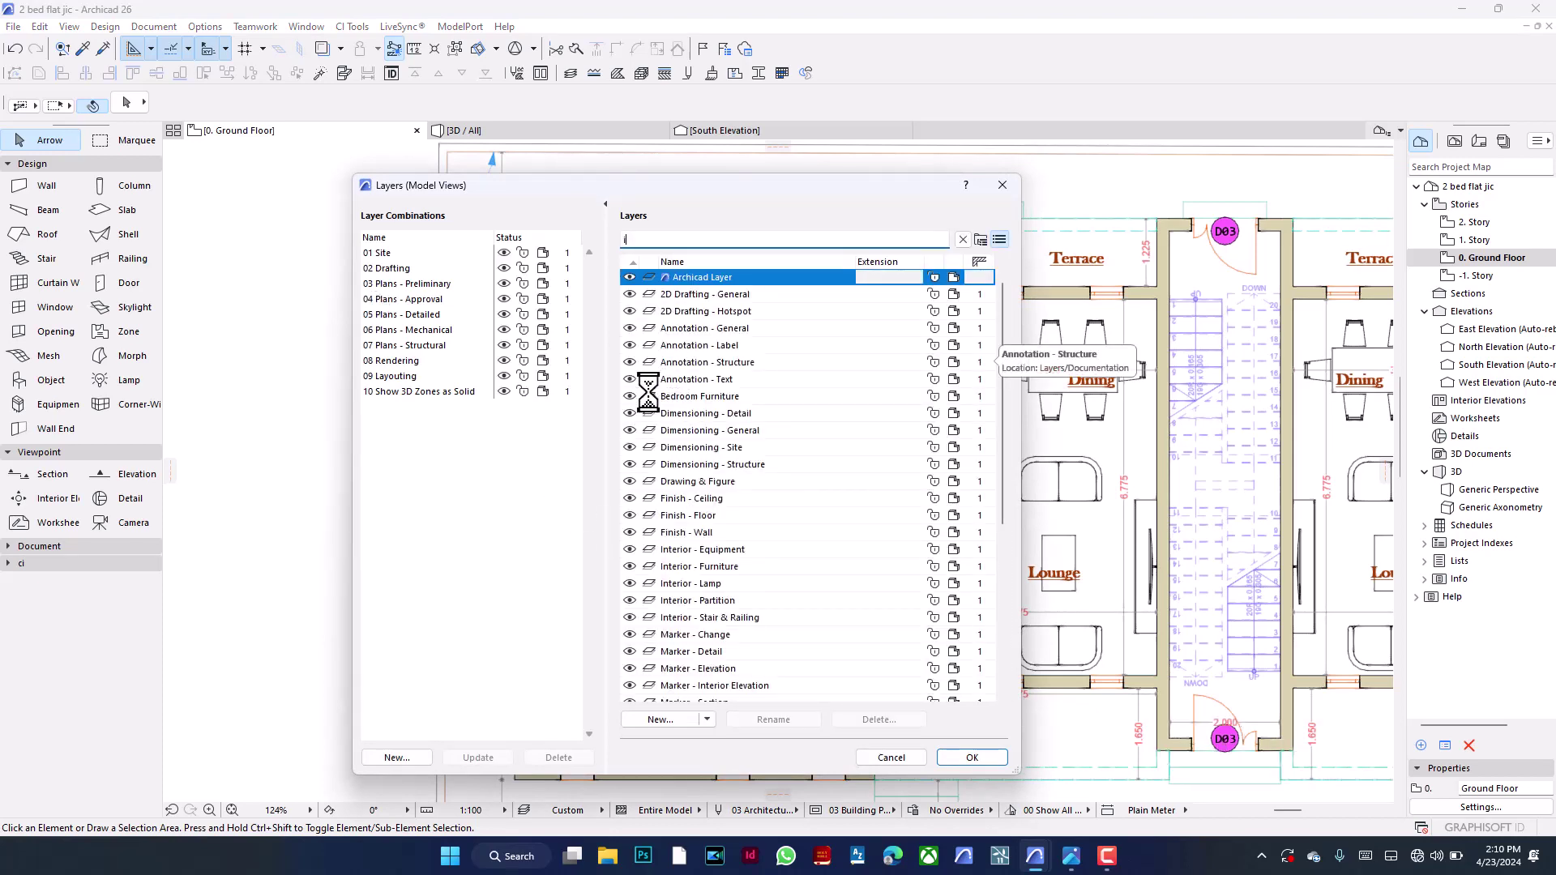
pyautogui.write('n')
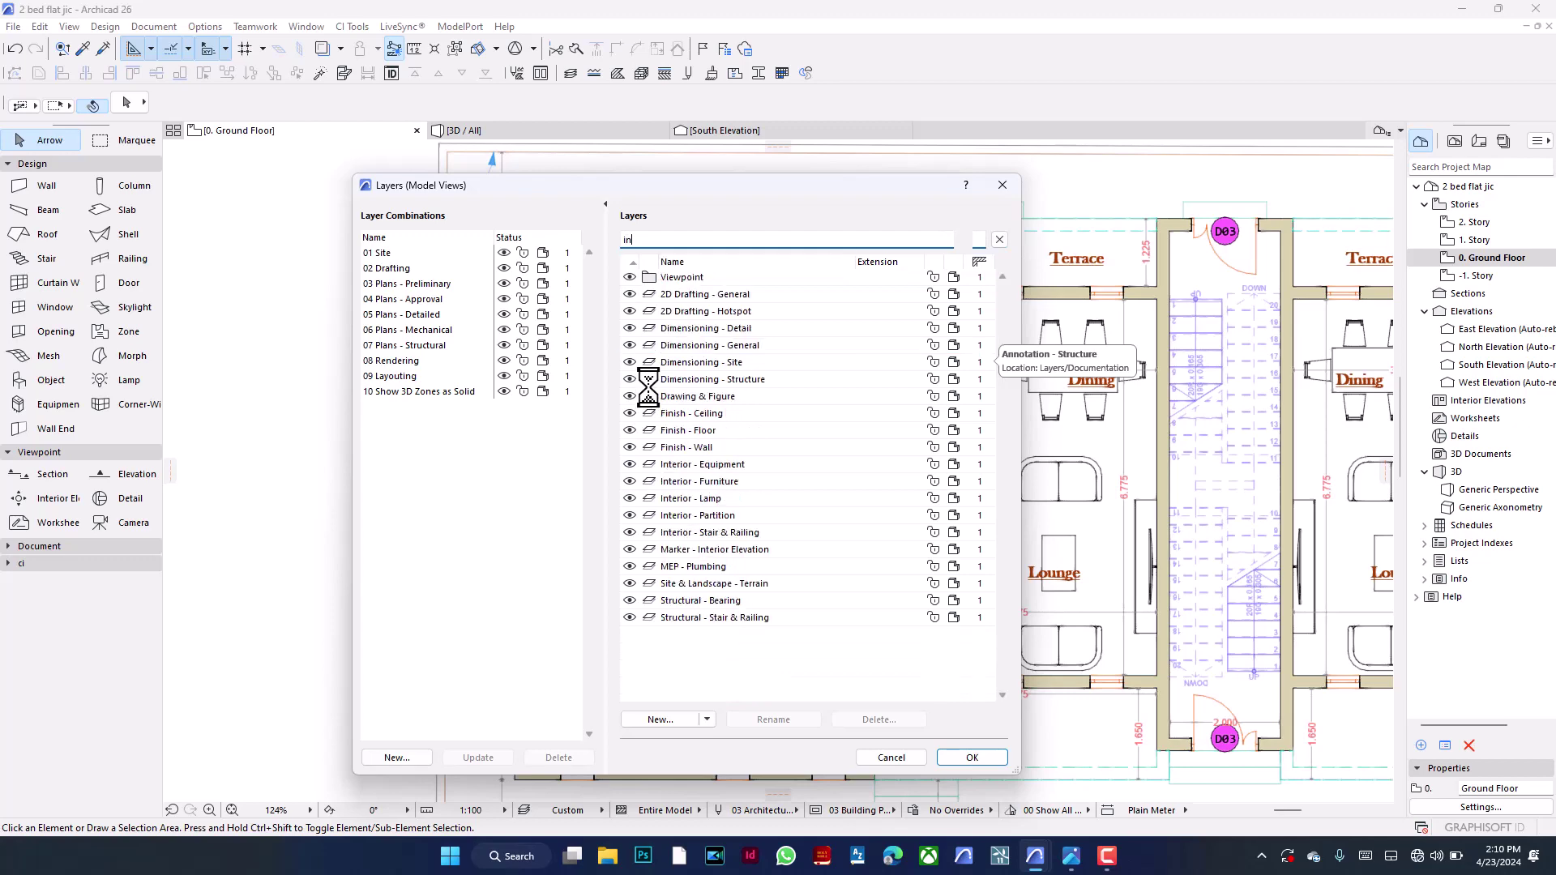
pyautogui.write('t')
pyautogui.click(630, 311)
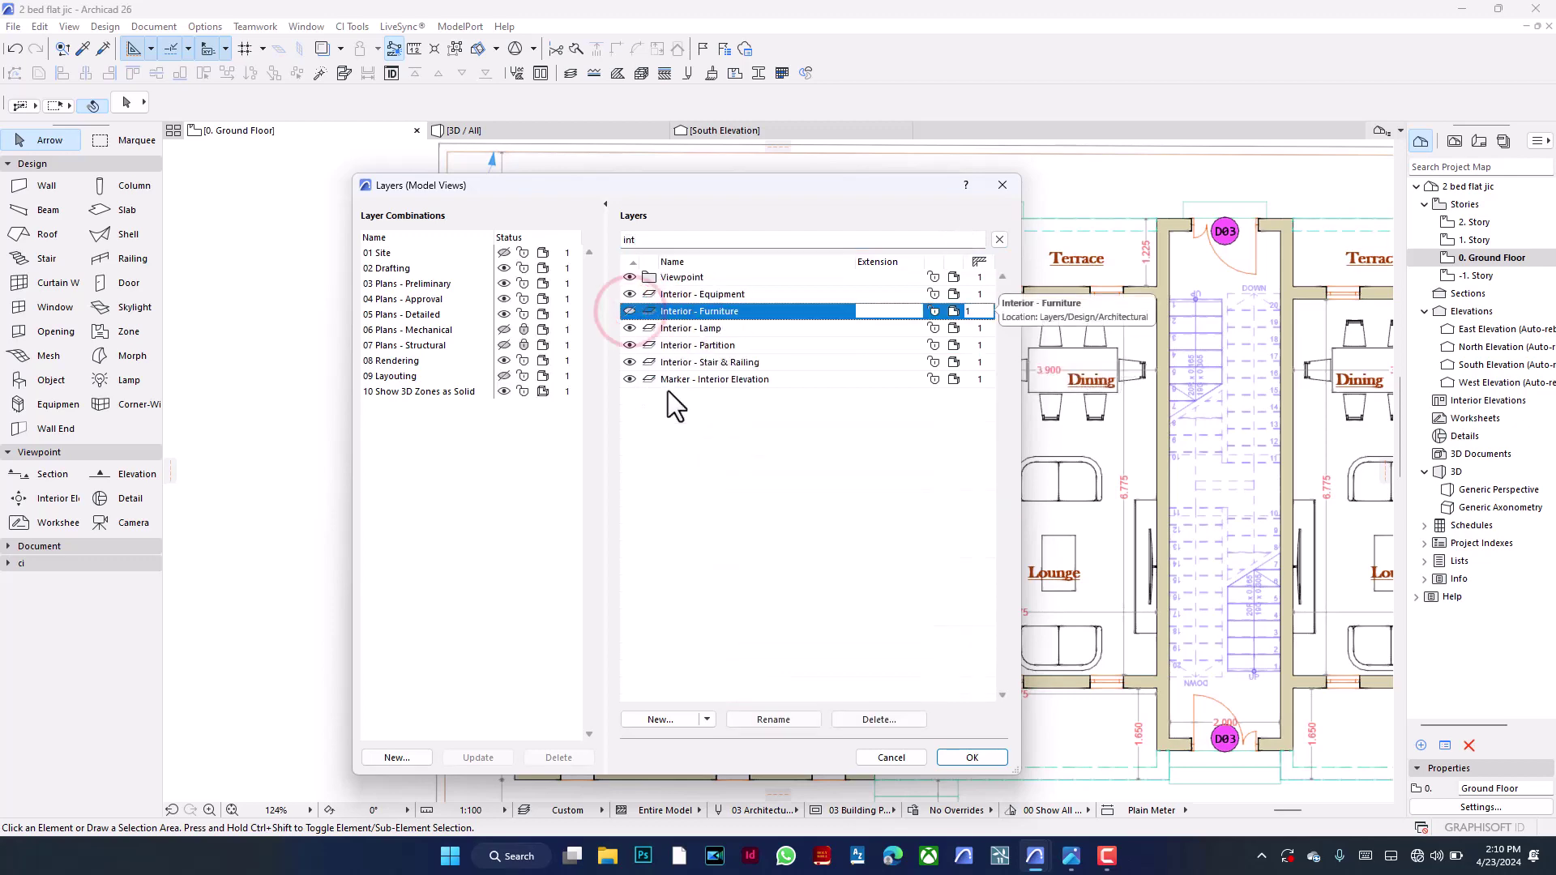
pyautogui.click(977, 757)
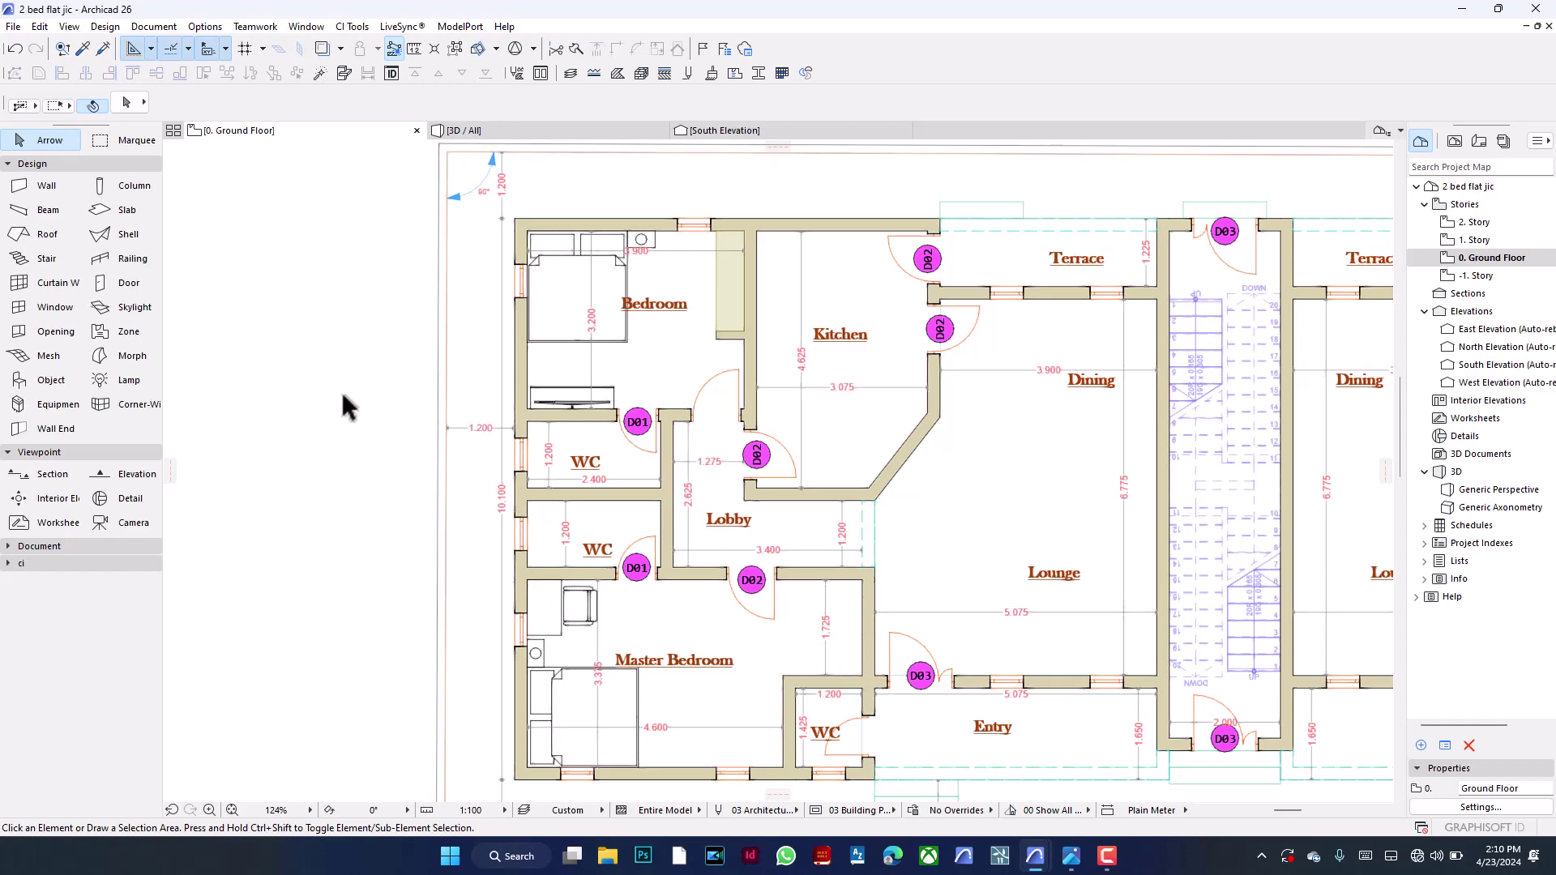
# Switch to the 3D view of the whole model, view the building from above and turn on the 3D cutaway
pyautogui.scroll(-2, 342, 394)
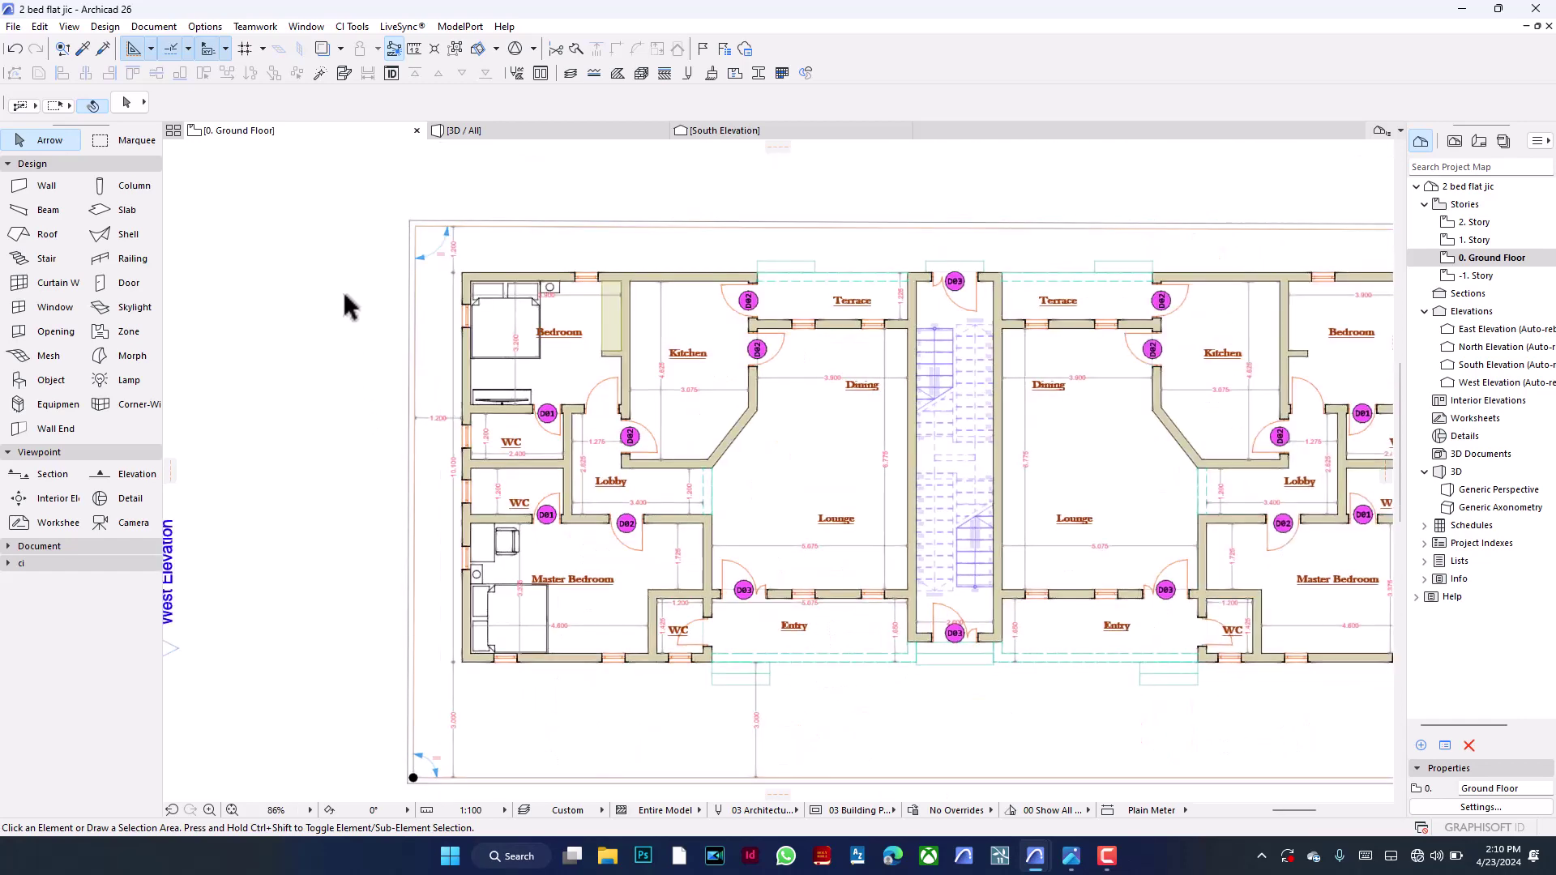
pyautogui.scroll(-1, 344, 295)
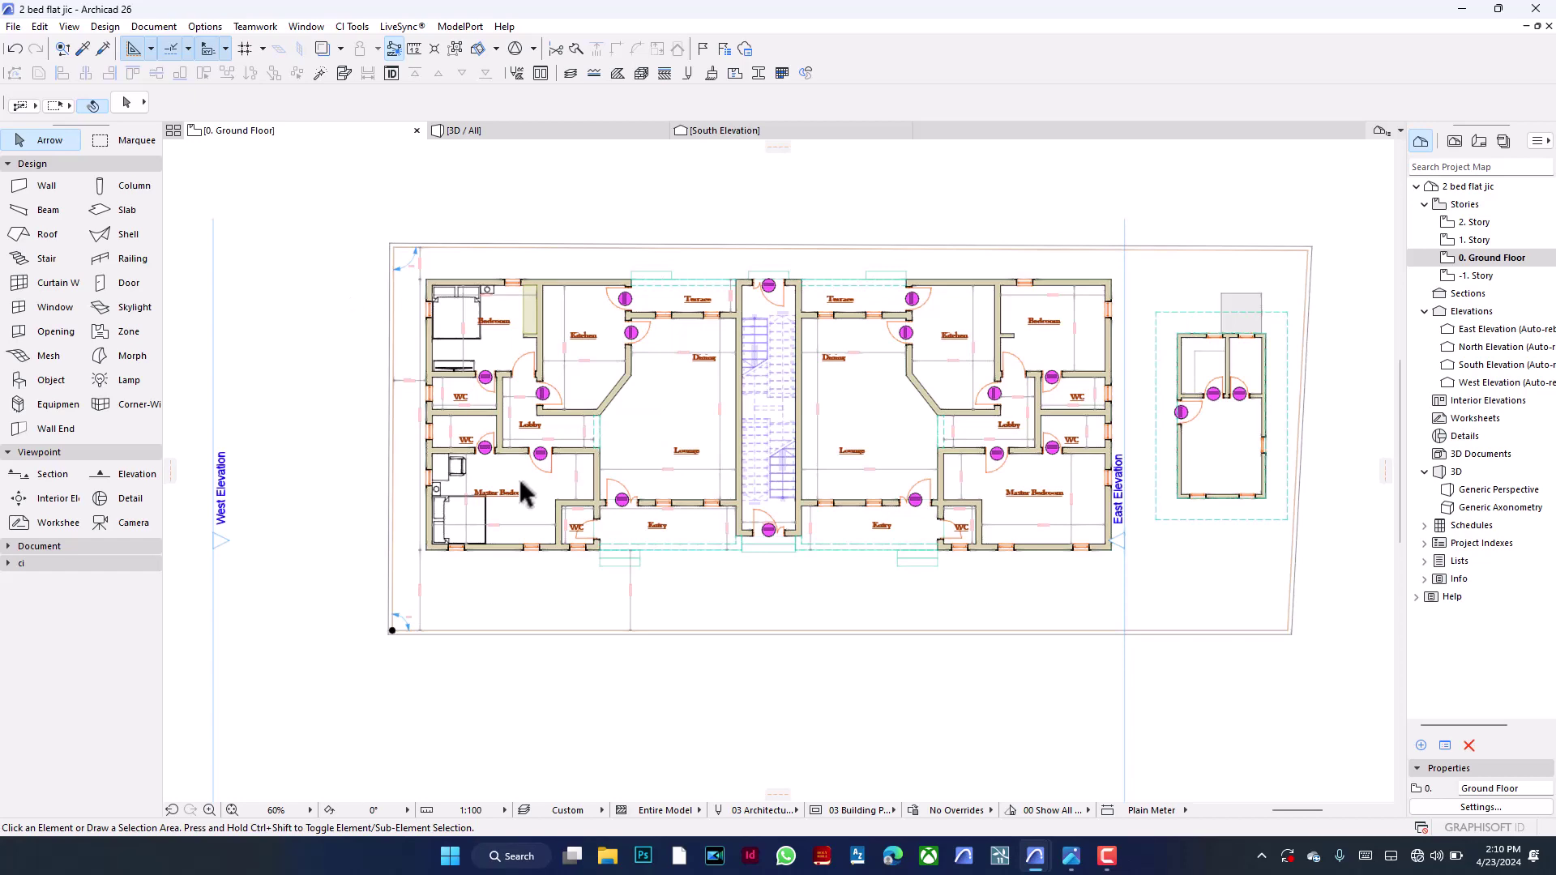
pyautogui.click(573, 135)
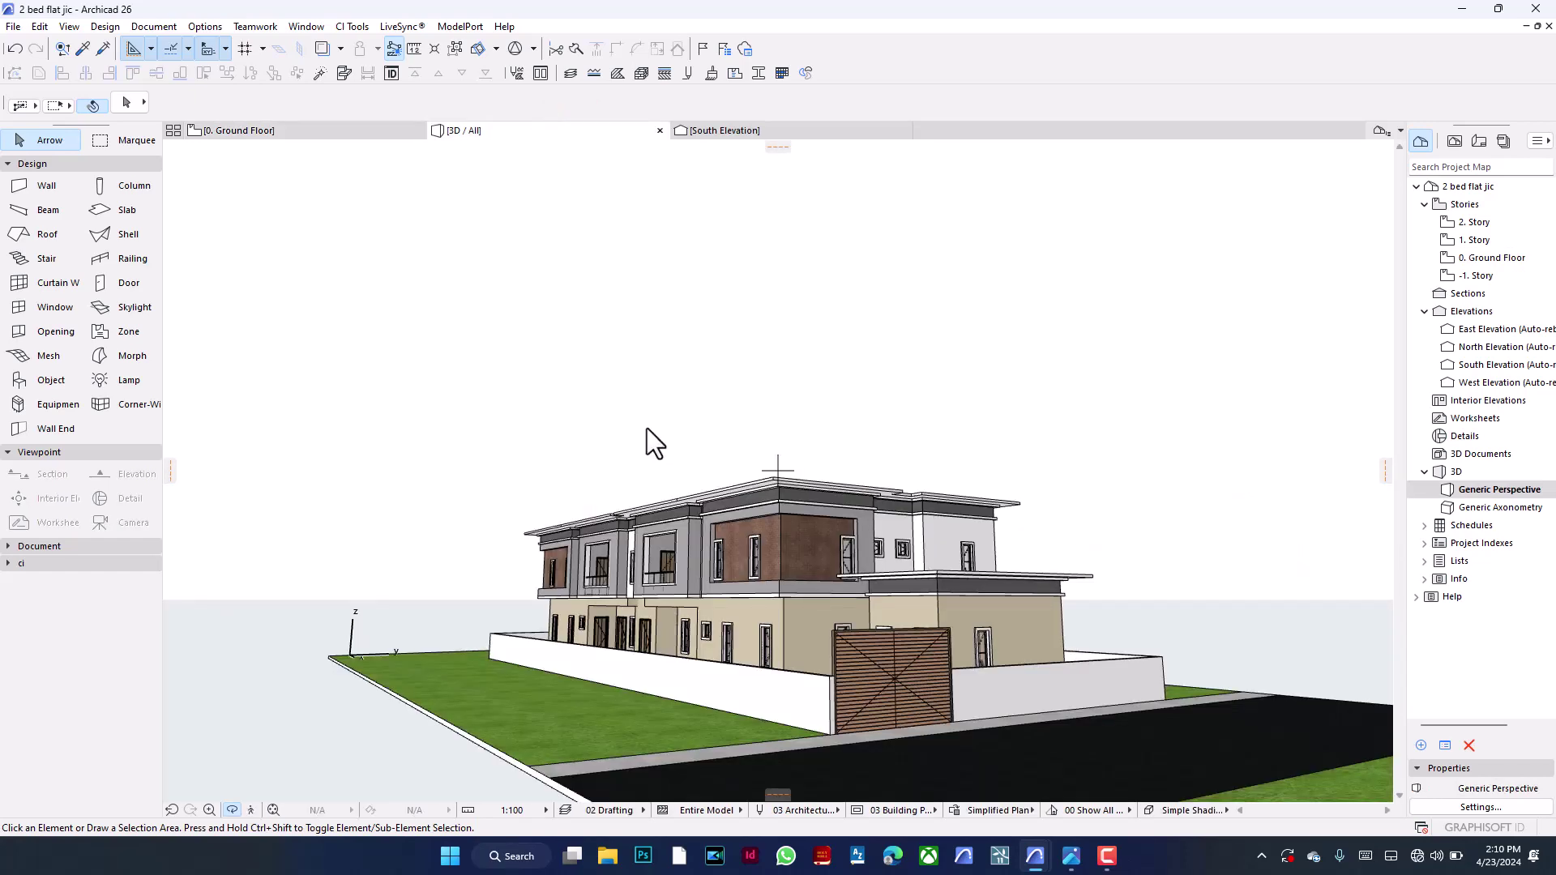
pyautogui.keyDown('shift'); pyautogui.moveTo(646, 428); pyautogui.dragTo(868, 553, button='middle'); pyautogui.keyUp('shift')
pyautogui.click(485, 48)
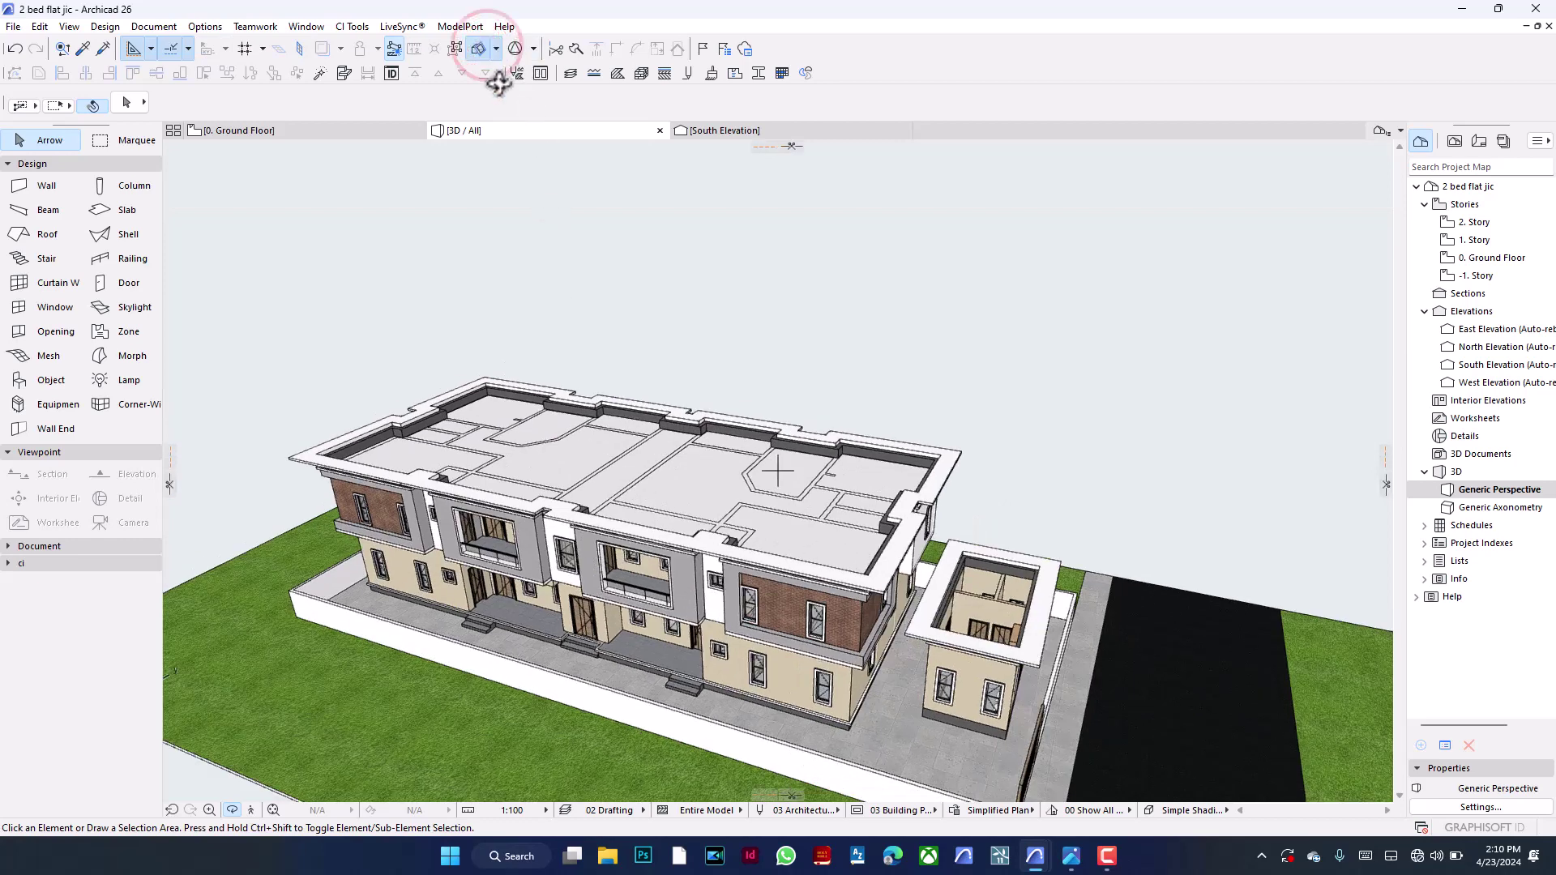
# Rebuild the 3D view, create a horizontal custom cutting plane in the South Elevation and lower it to ground-floor window level
pyautogui.rightClick(1105, 341)
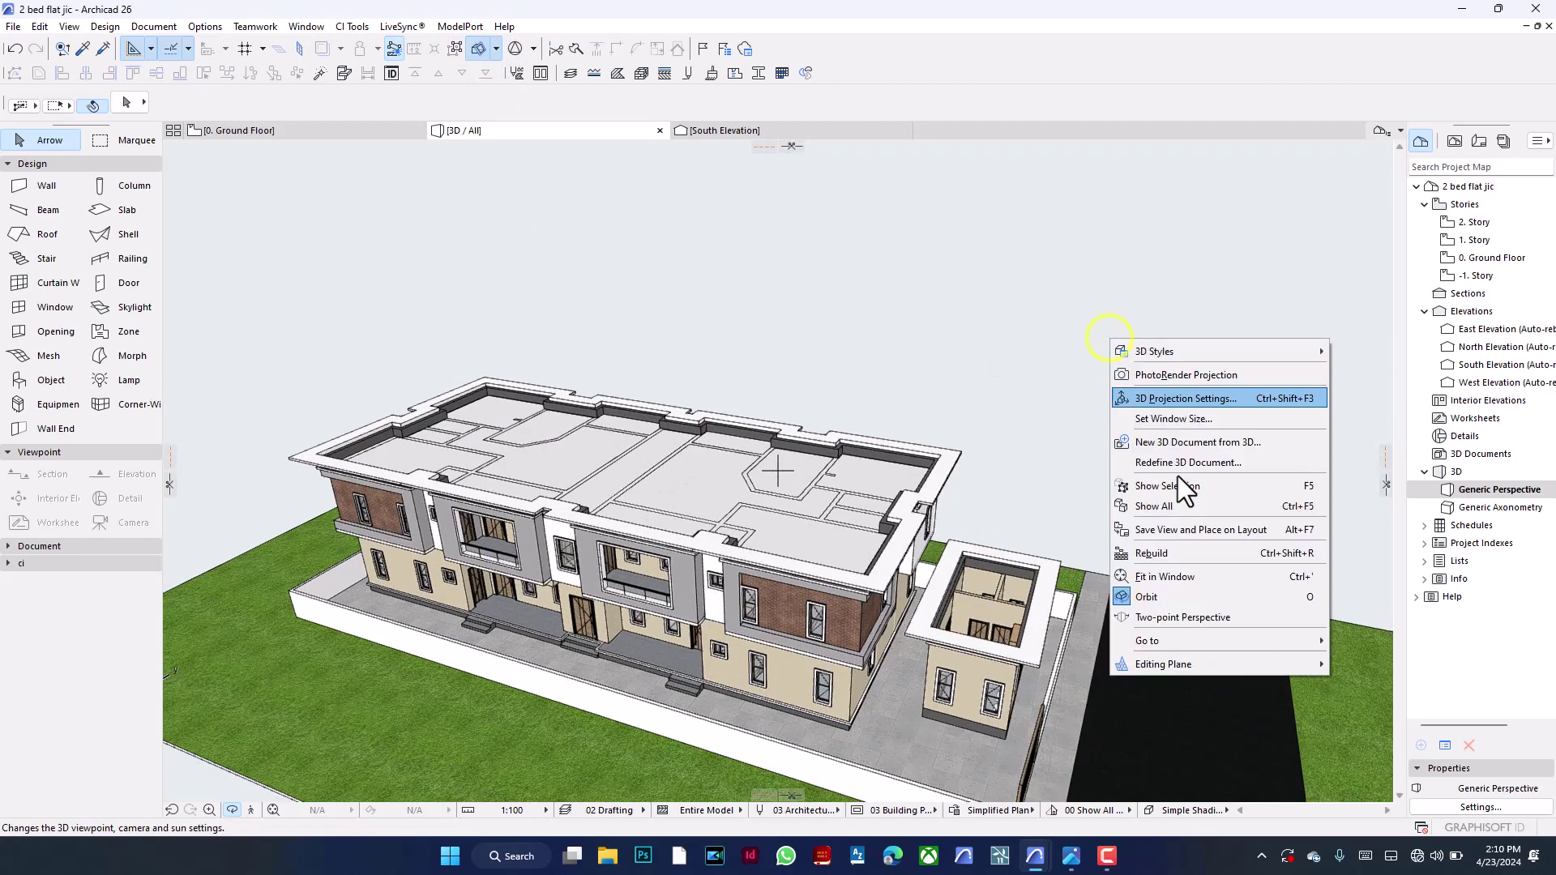
pyautogui.click(1203, 554)
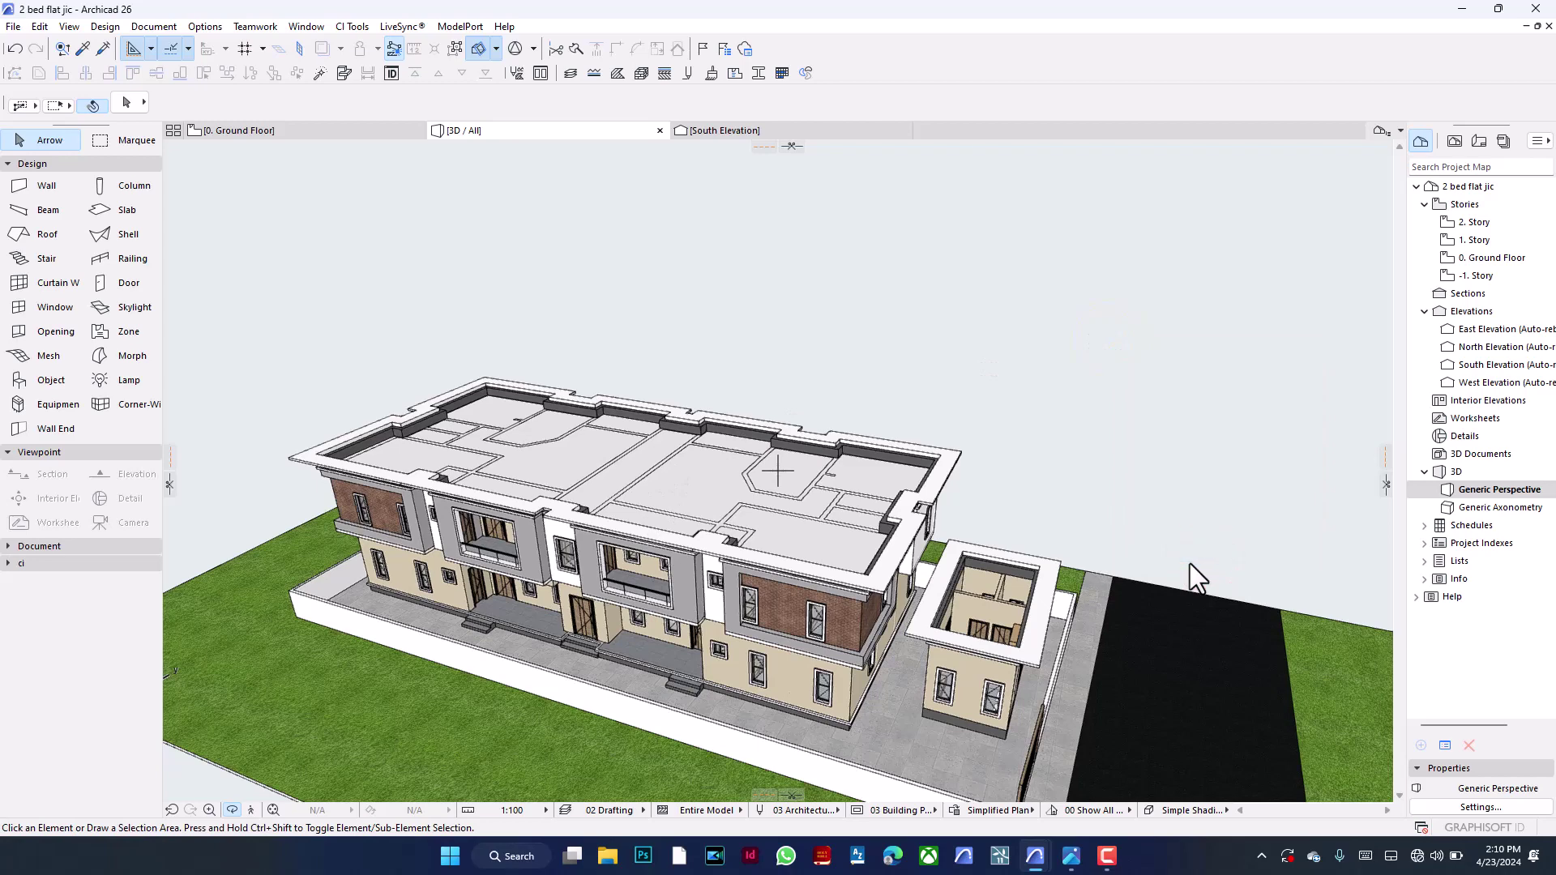
pyautogui.click(791, 130)
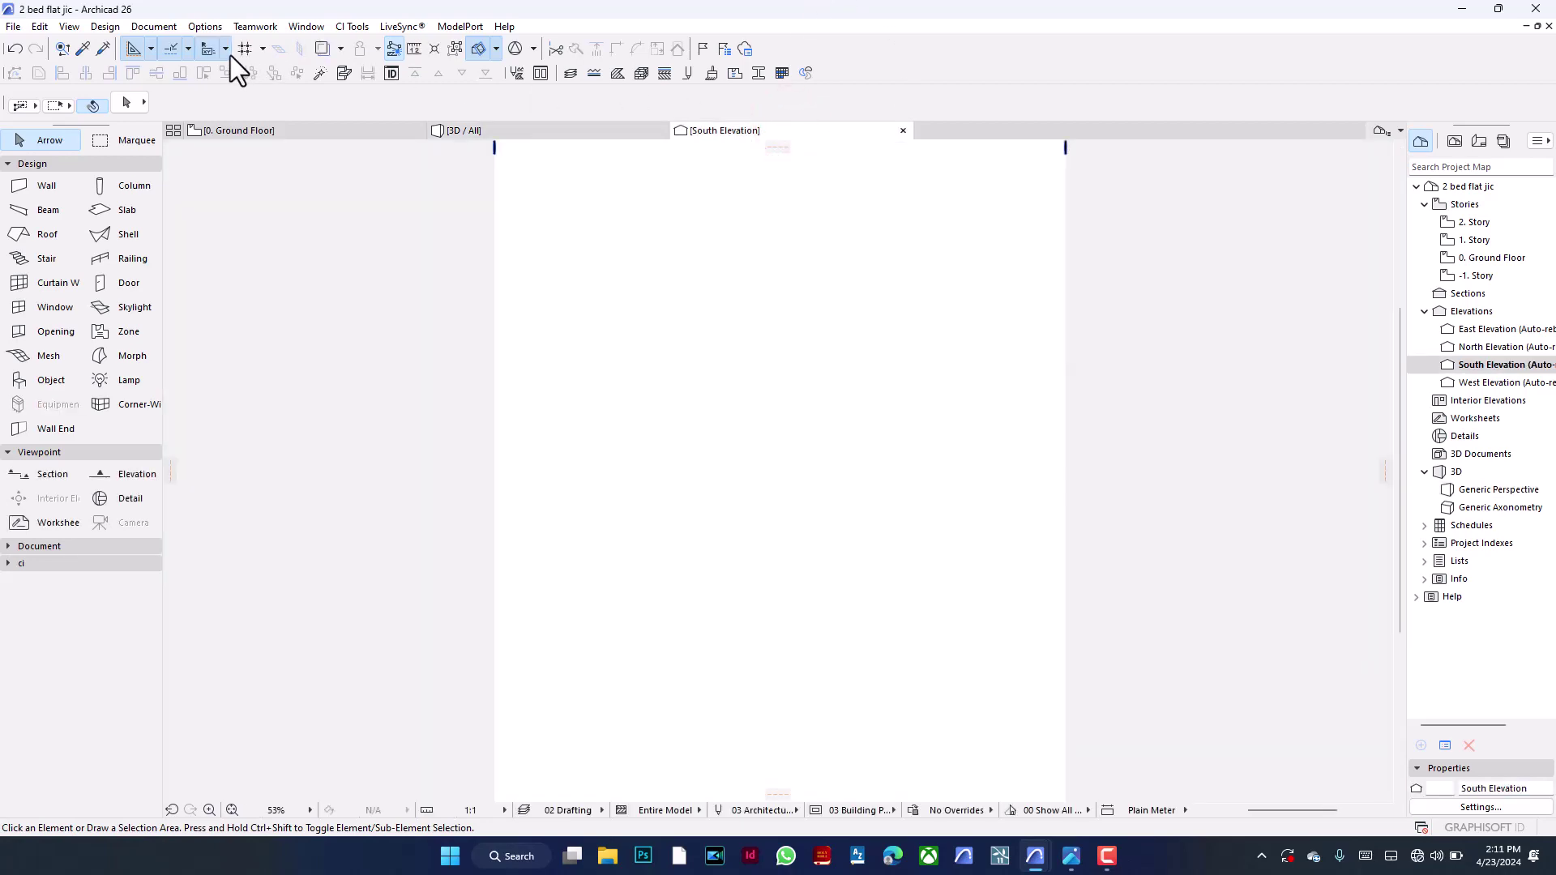
pyautogui.click(496, 48)
pyautogui.click(509, 75)
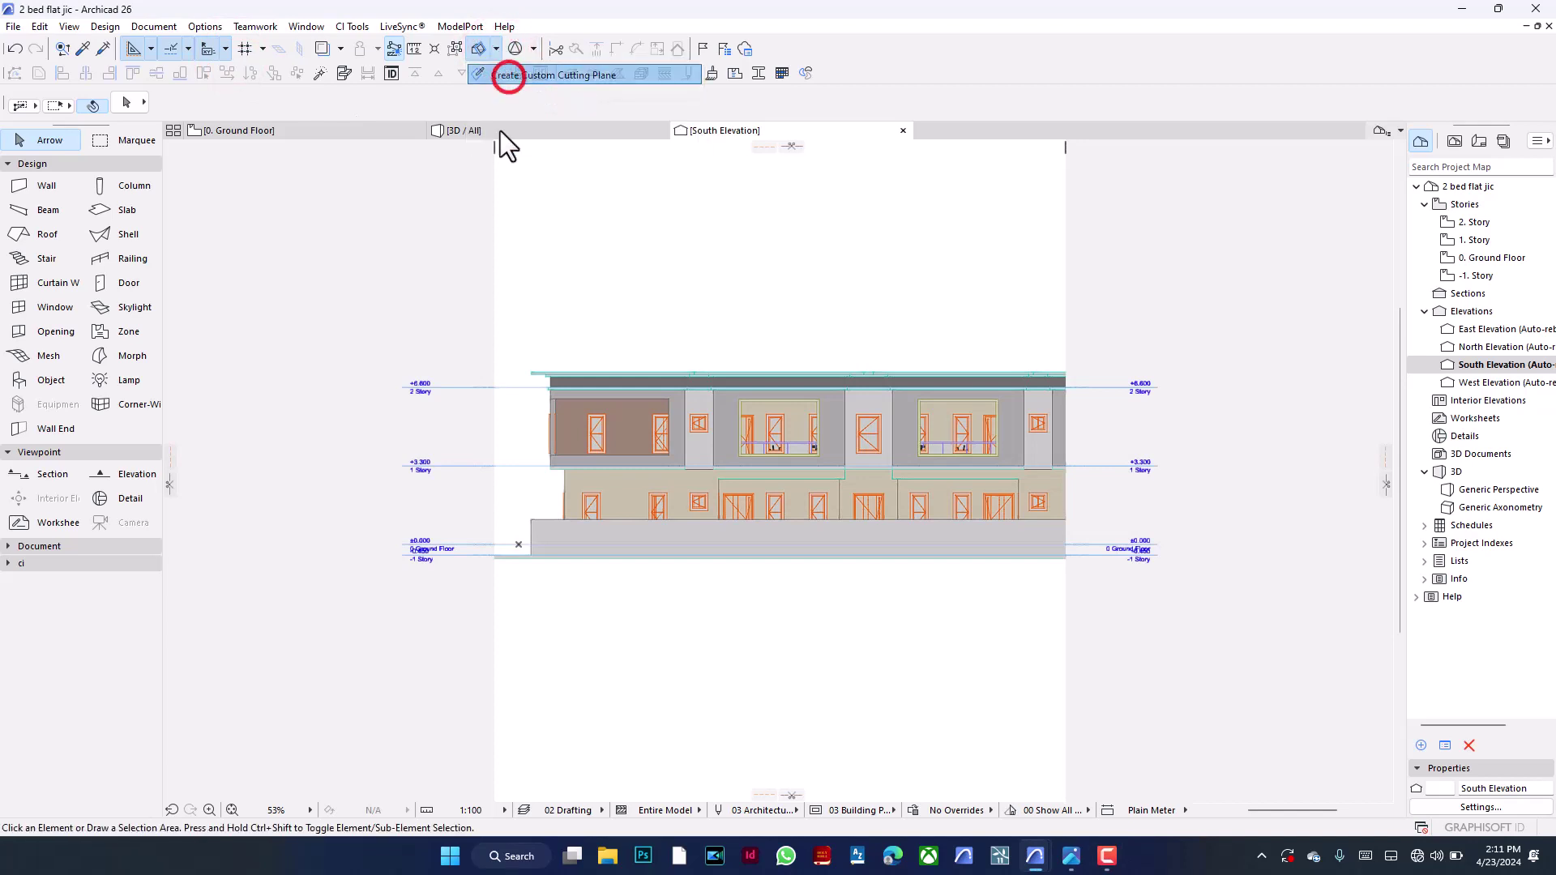
pyautogui.click(455, 441)
pyautogui.click(602, 438)
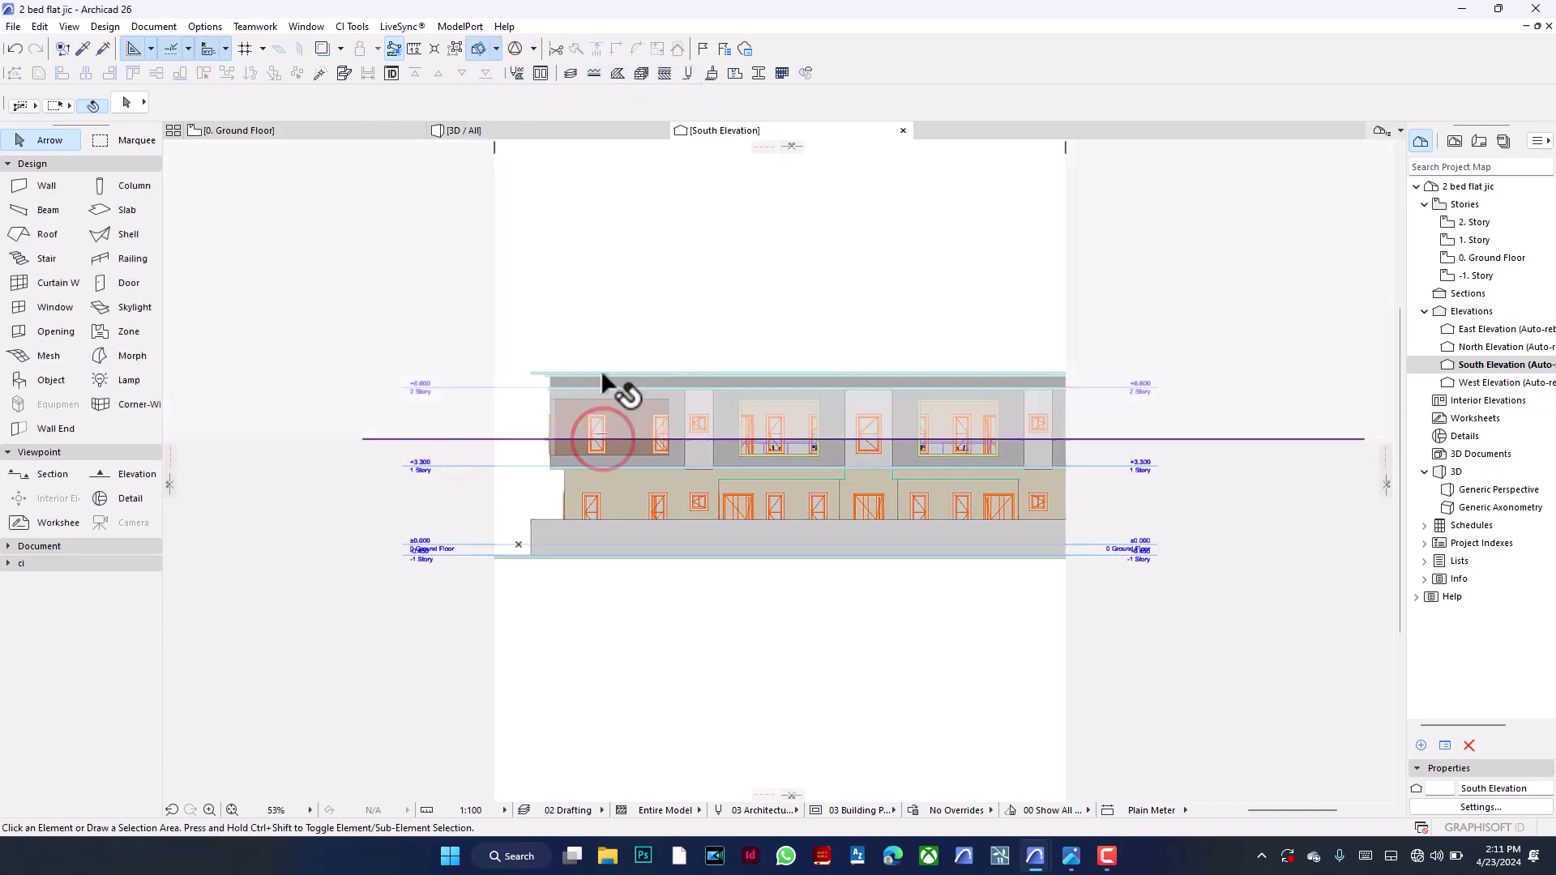
pyautogui.moveTo(524, 439); pyautogui.dragTo(523, 422)
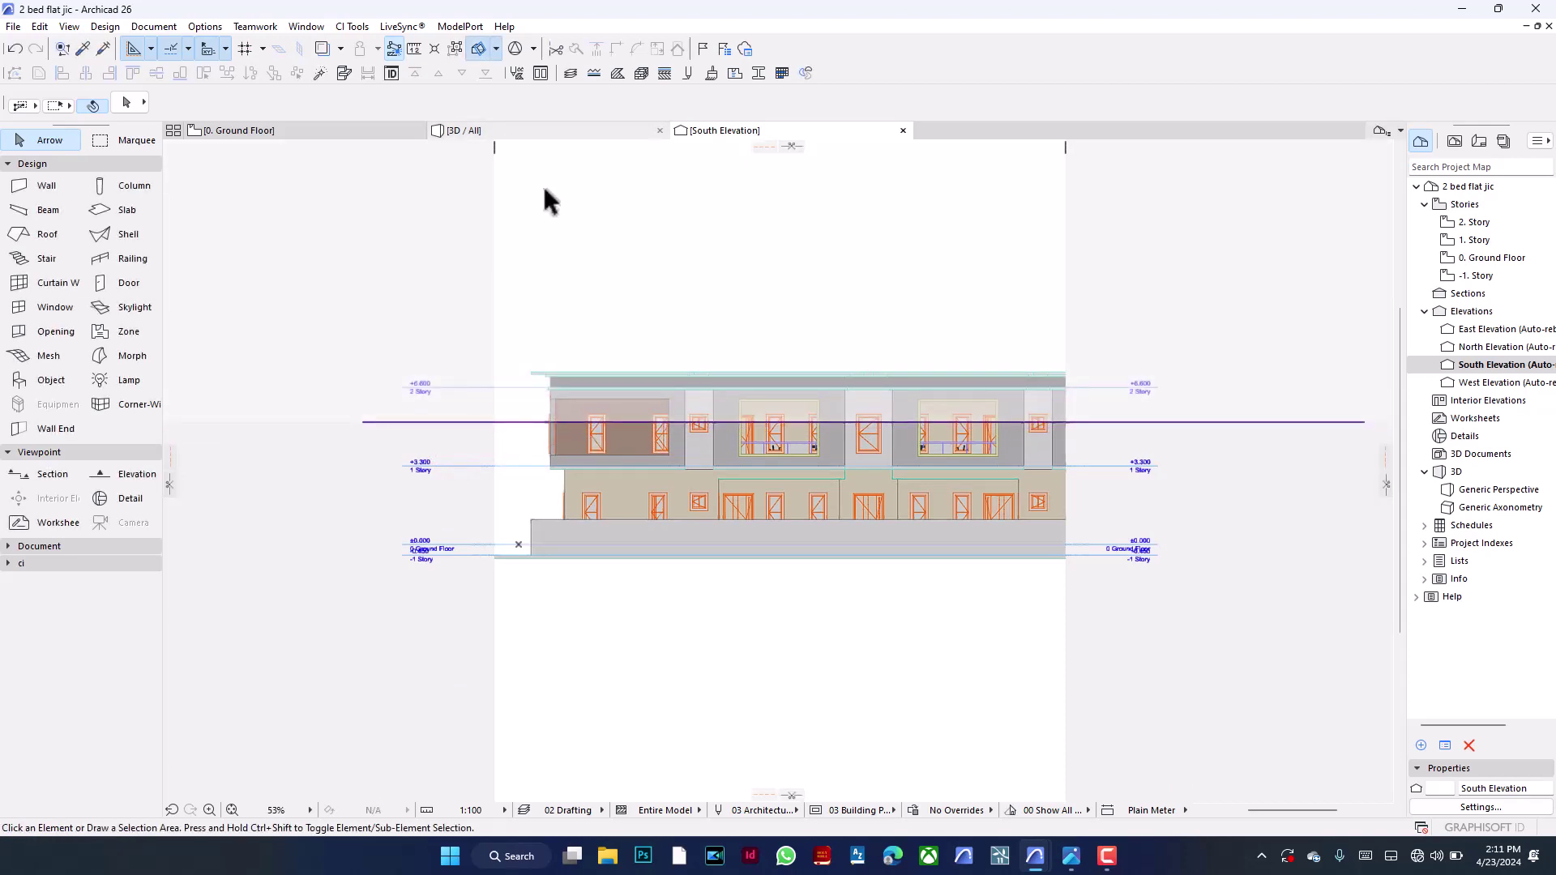
pyautogui.moveTo(511, 421); pyautogui.dragTo(522, 498)
# Examine the cut-away ground-floor rooms and furniture in the 3D view from above and from an angle
pyautogui.click(611, 132)
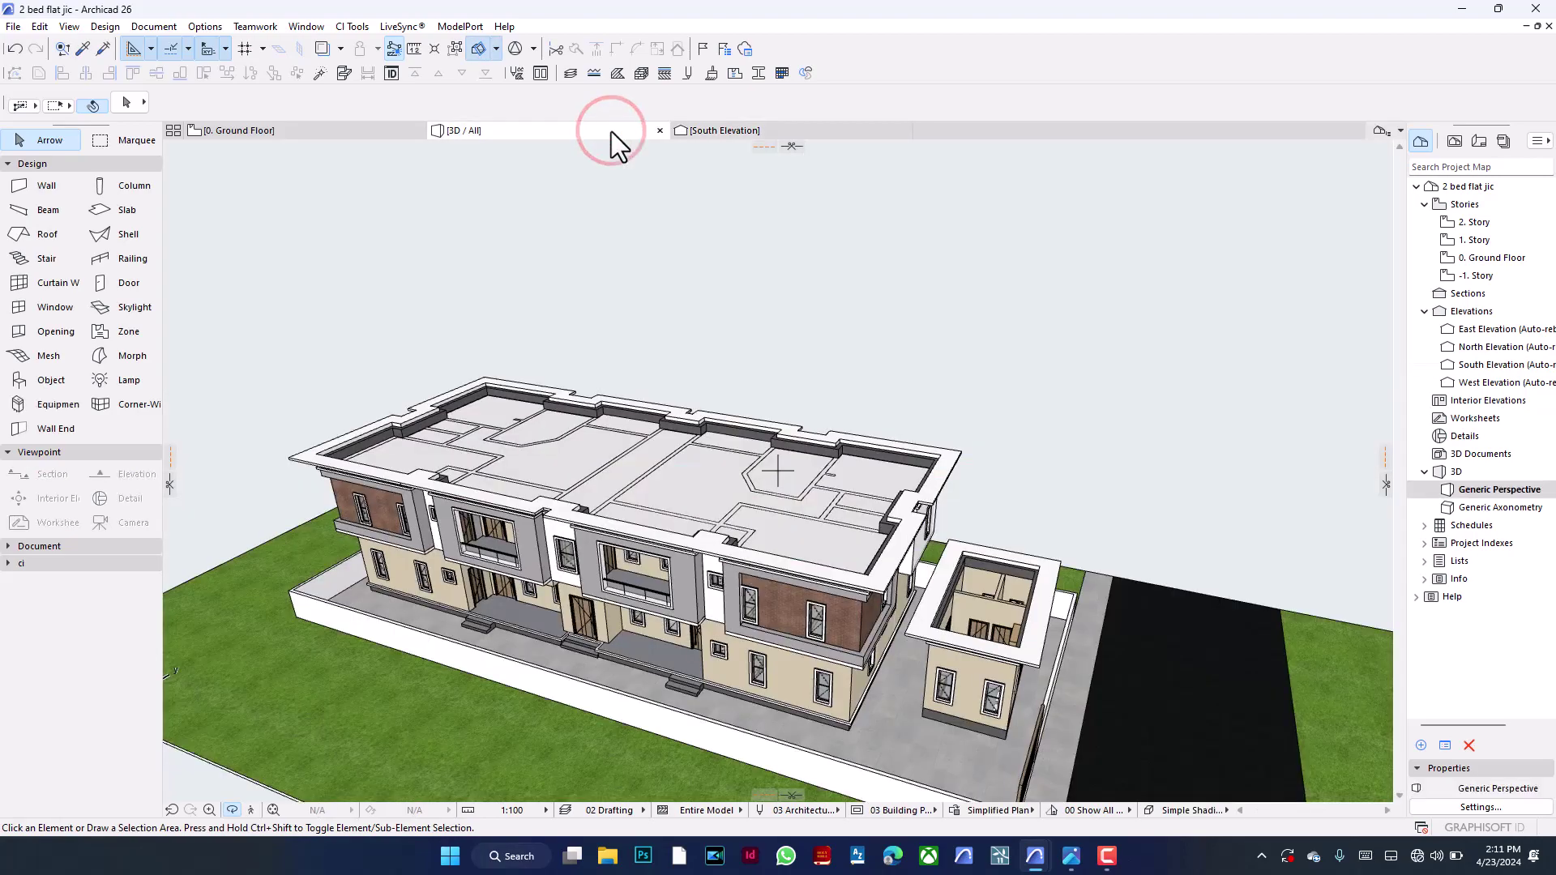
pyautogui.moveTo(722, 666); pyautogui.dragTo(678, 736)
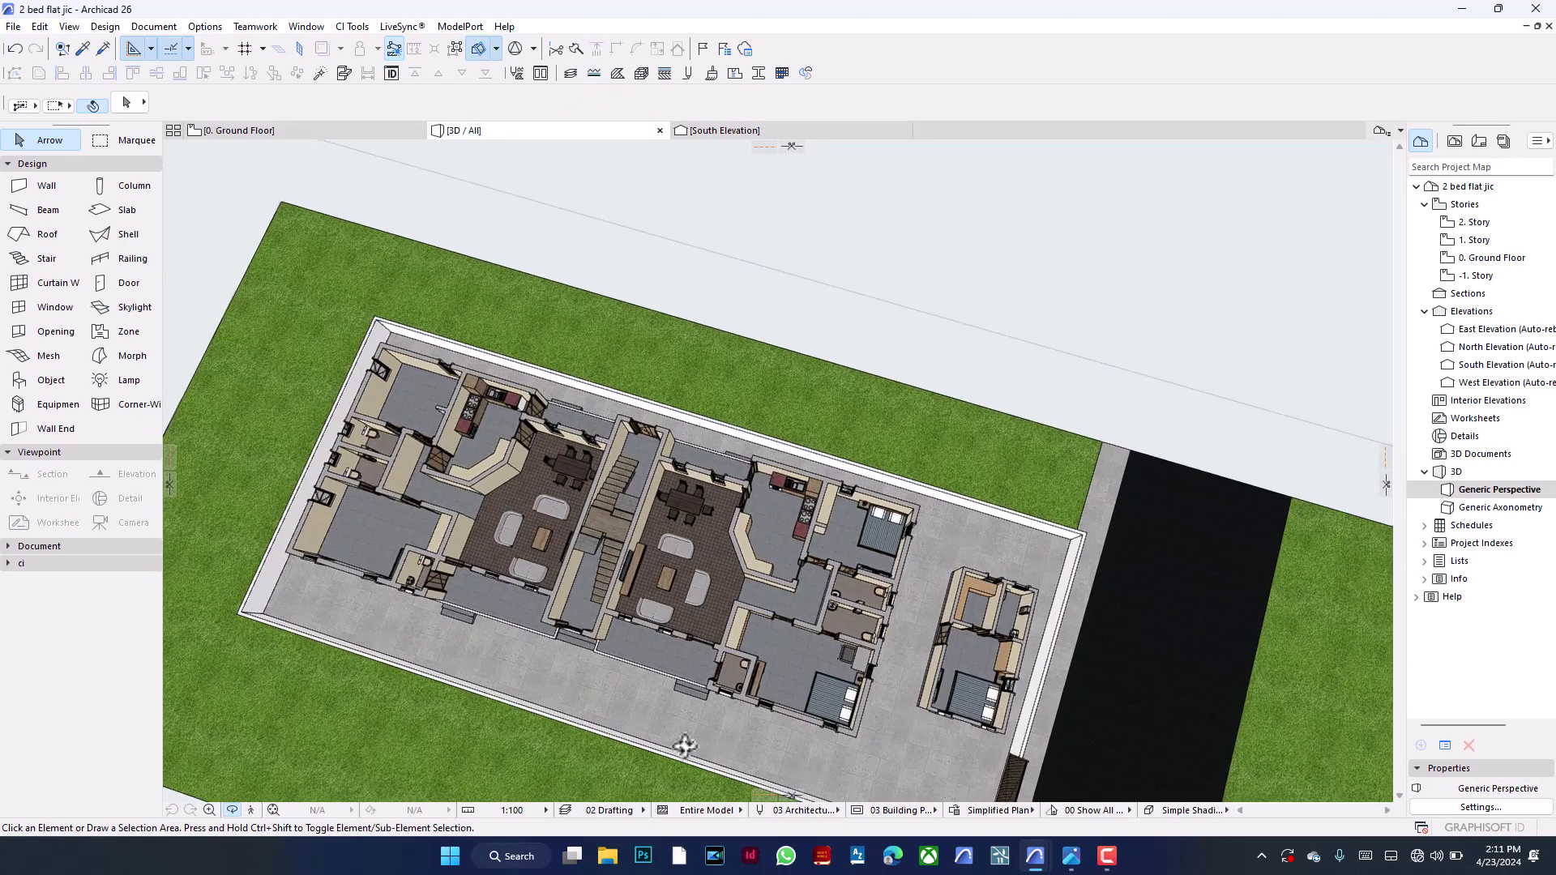
pyautogui.scroll(6, 405, 318)
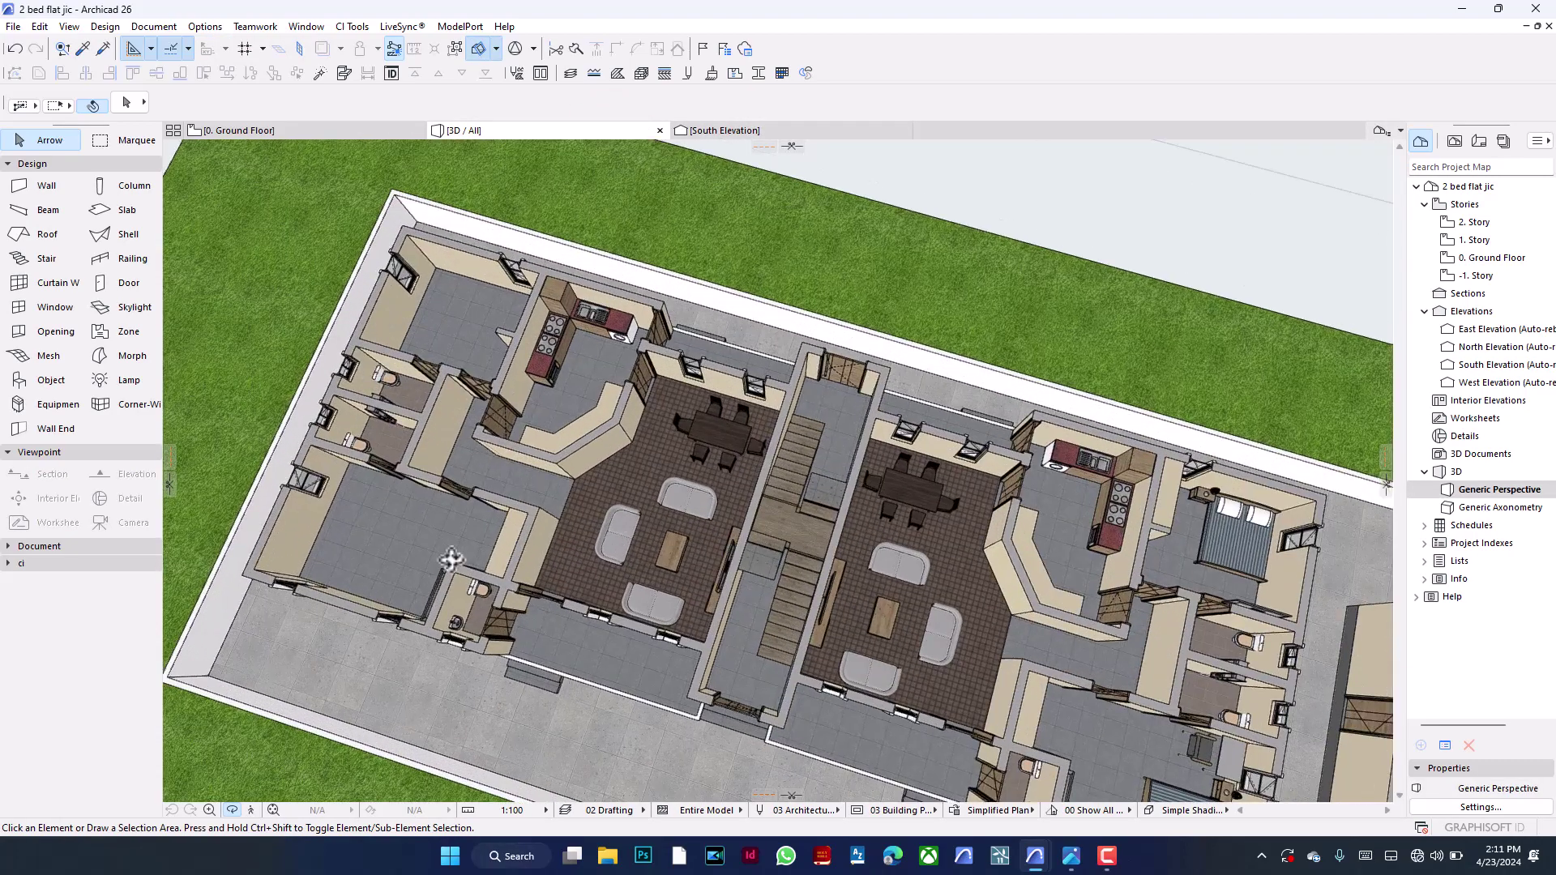
pyautogui.scroll(-5, 785, 487)
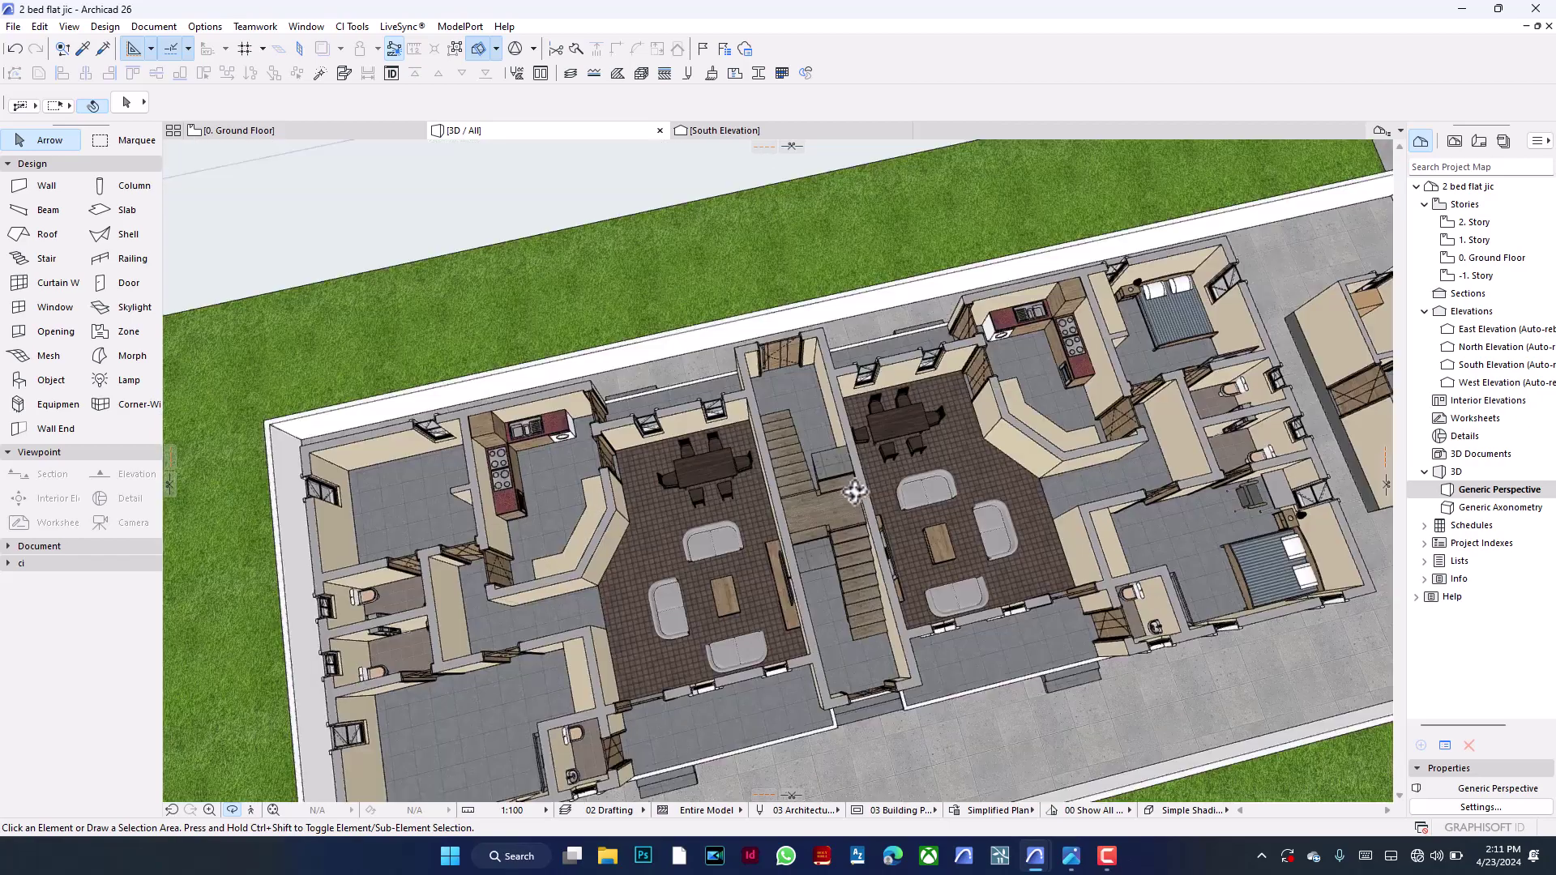
pyautogui.moveTo(786, 487); pyautogui.dragTo(922, 598)
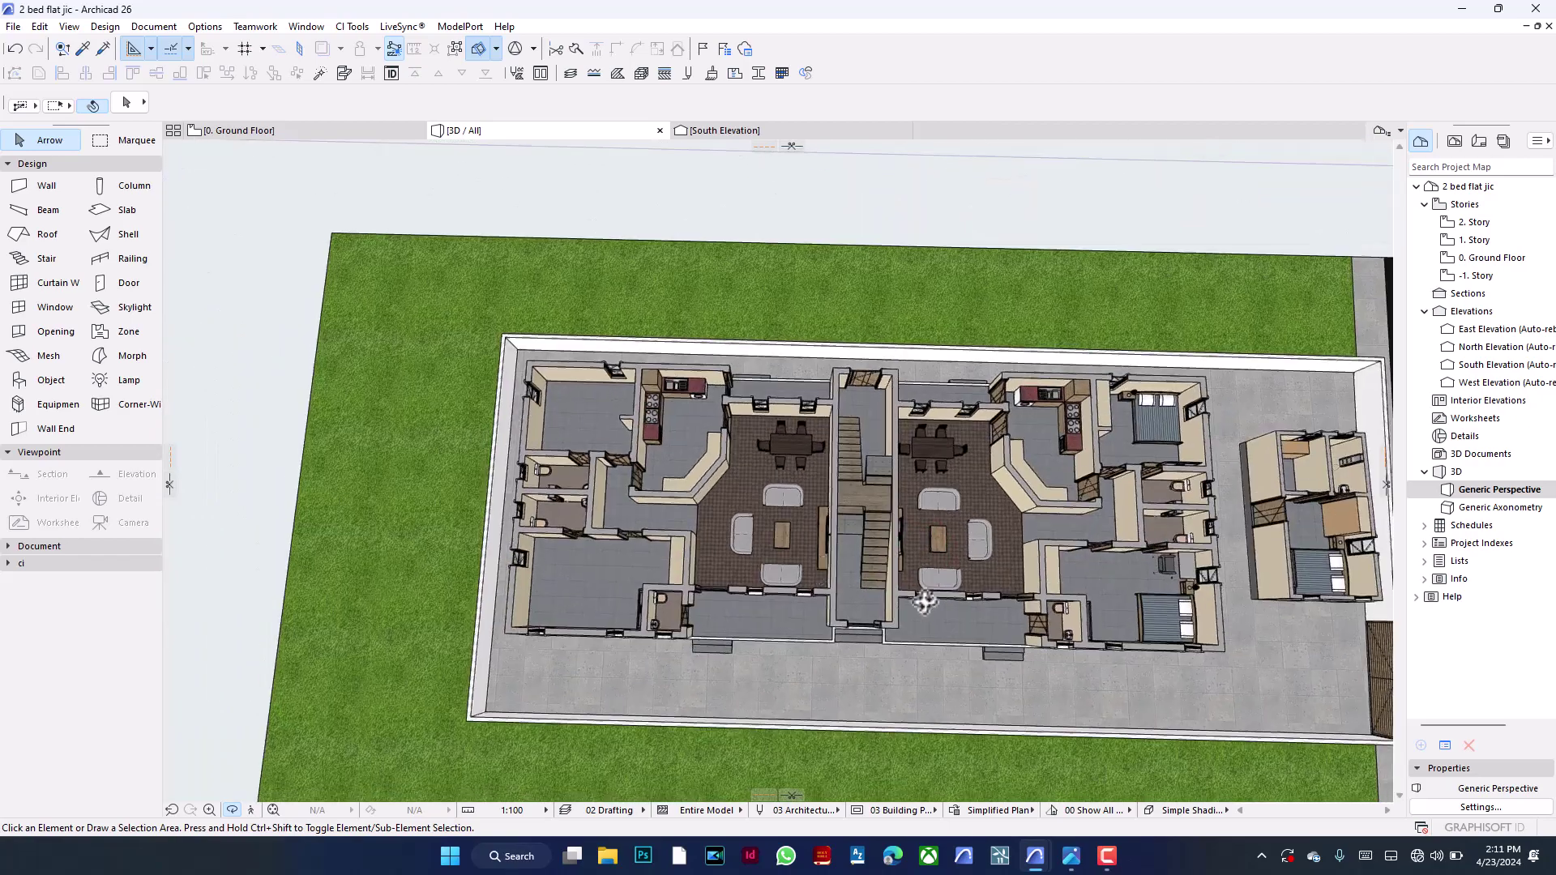
pyautogui.scroll(4, 924, 598)
pyautogui.moveTo(753, 560); pyautogui.dragTo(952, 456)
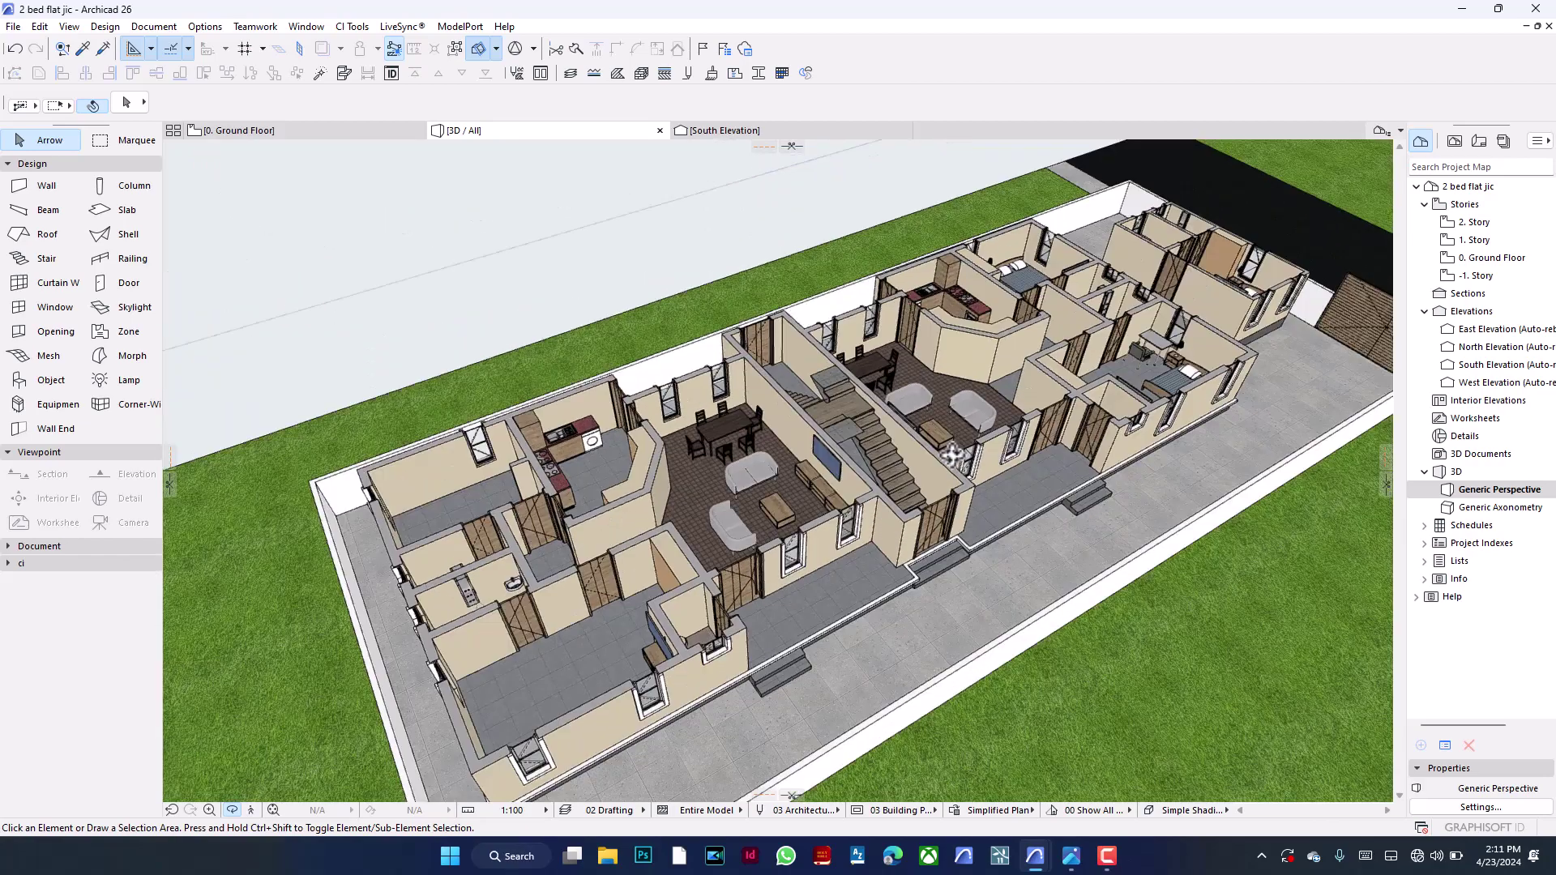
pyautogui.scroll(4, 532, 648)
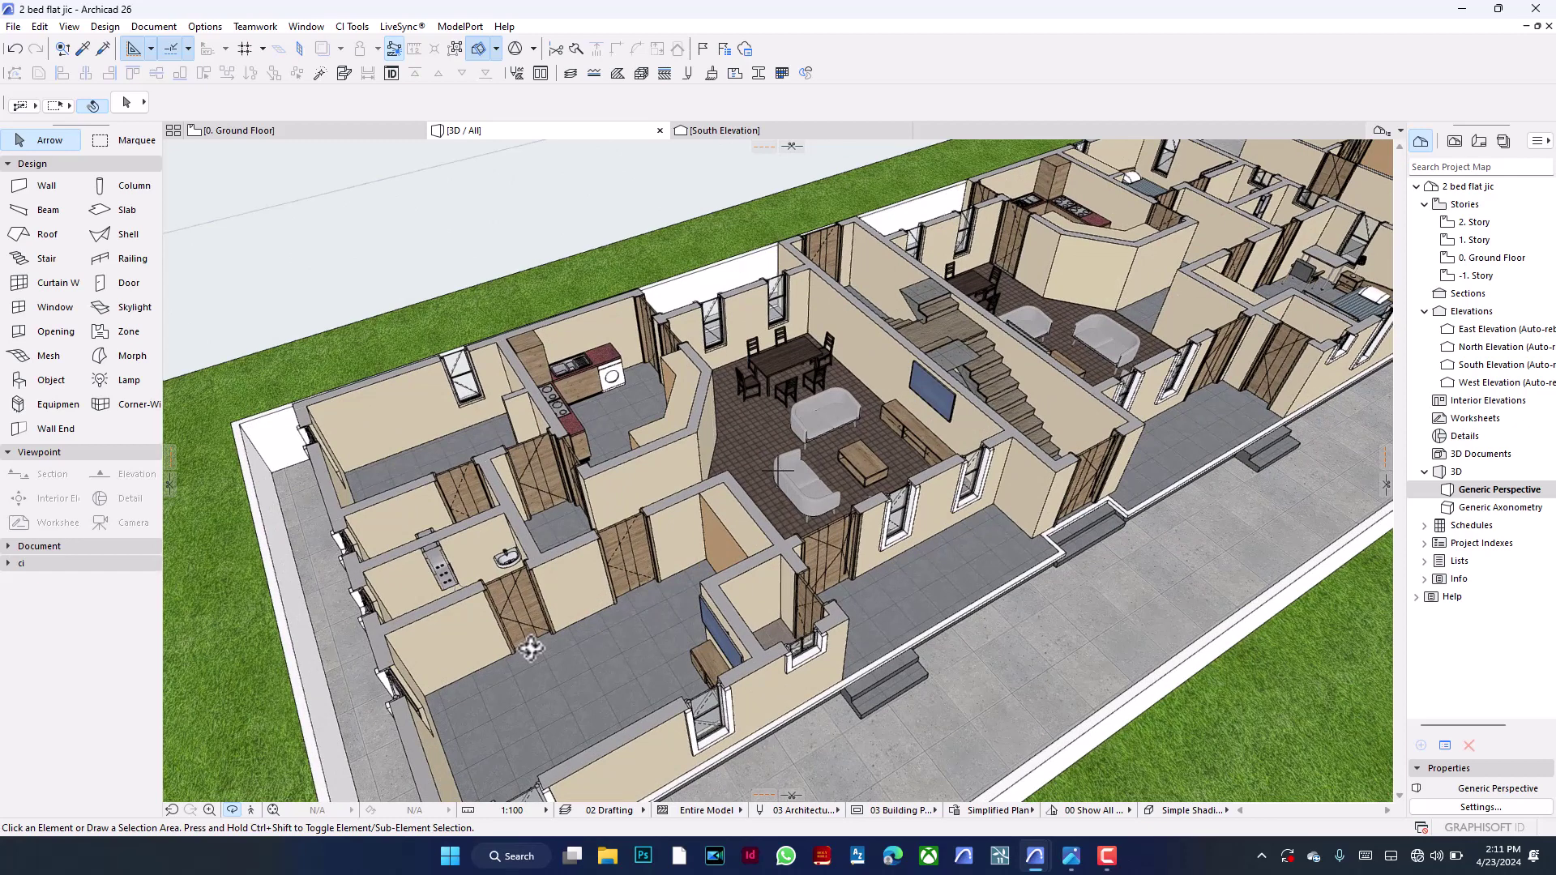
# Set the Interior - Furniture layer to wireframe display in the 3D view
pyautogui.hotkey('ctrl', 'l')
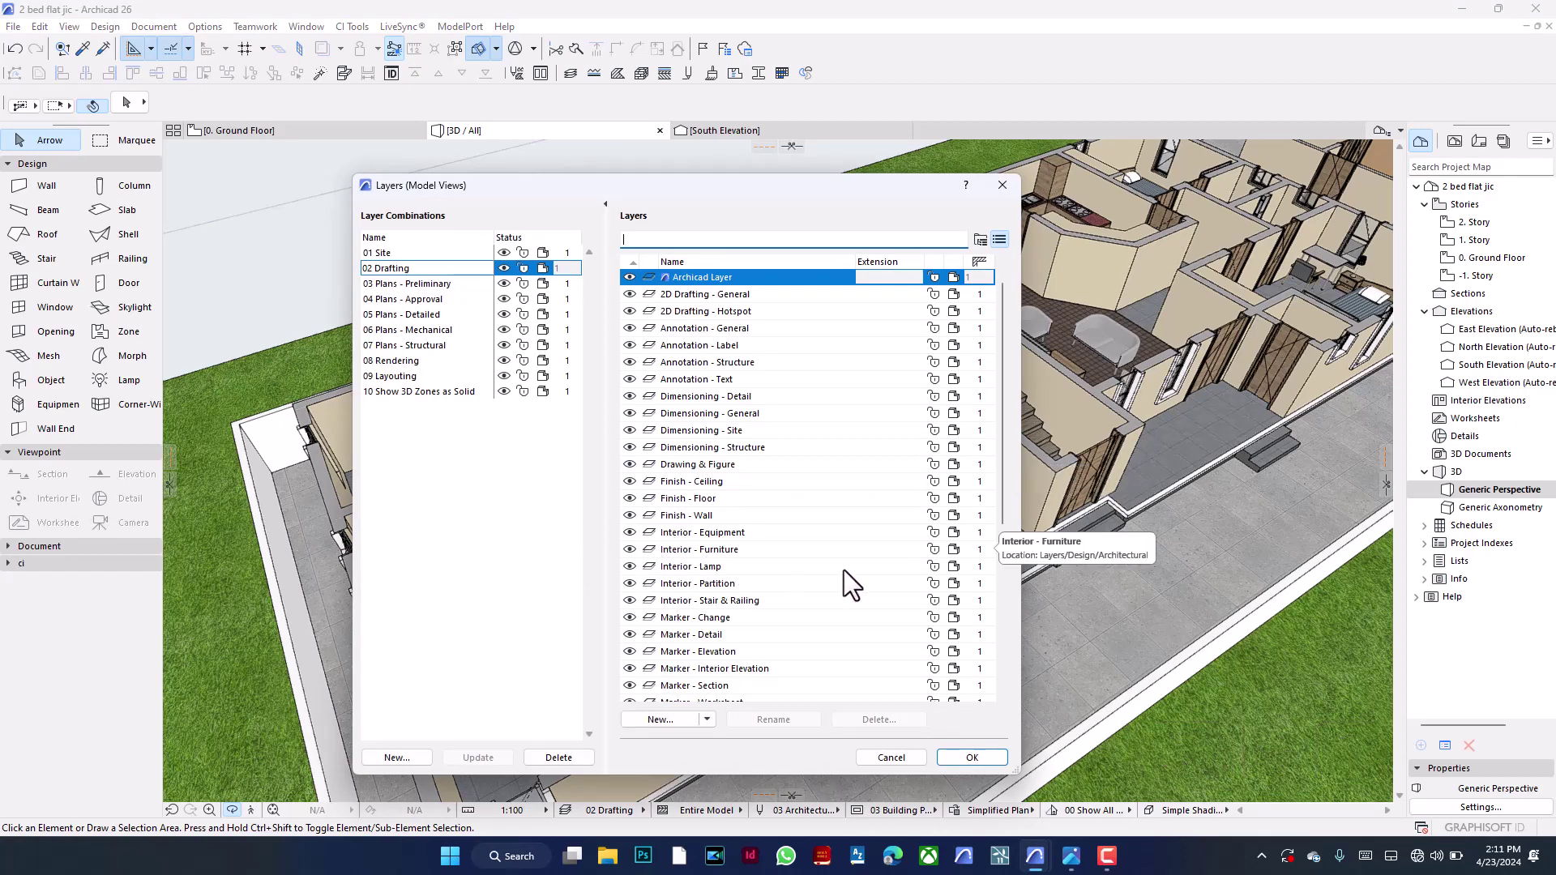
pyautogui.click(956, 551)
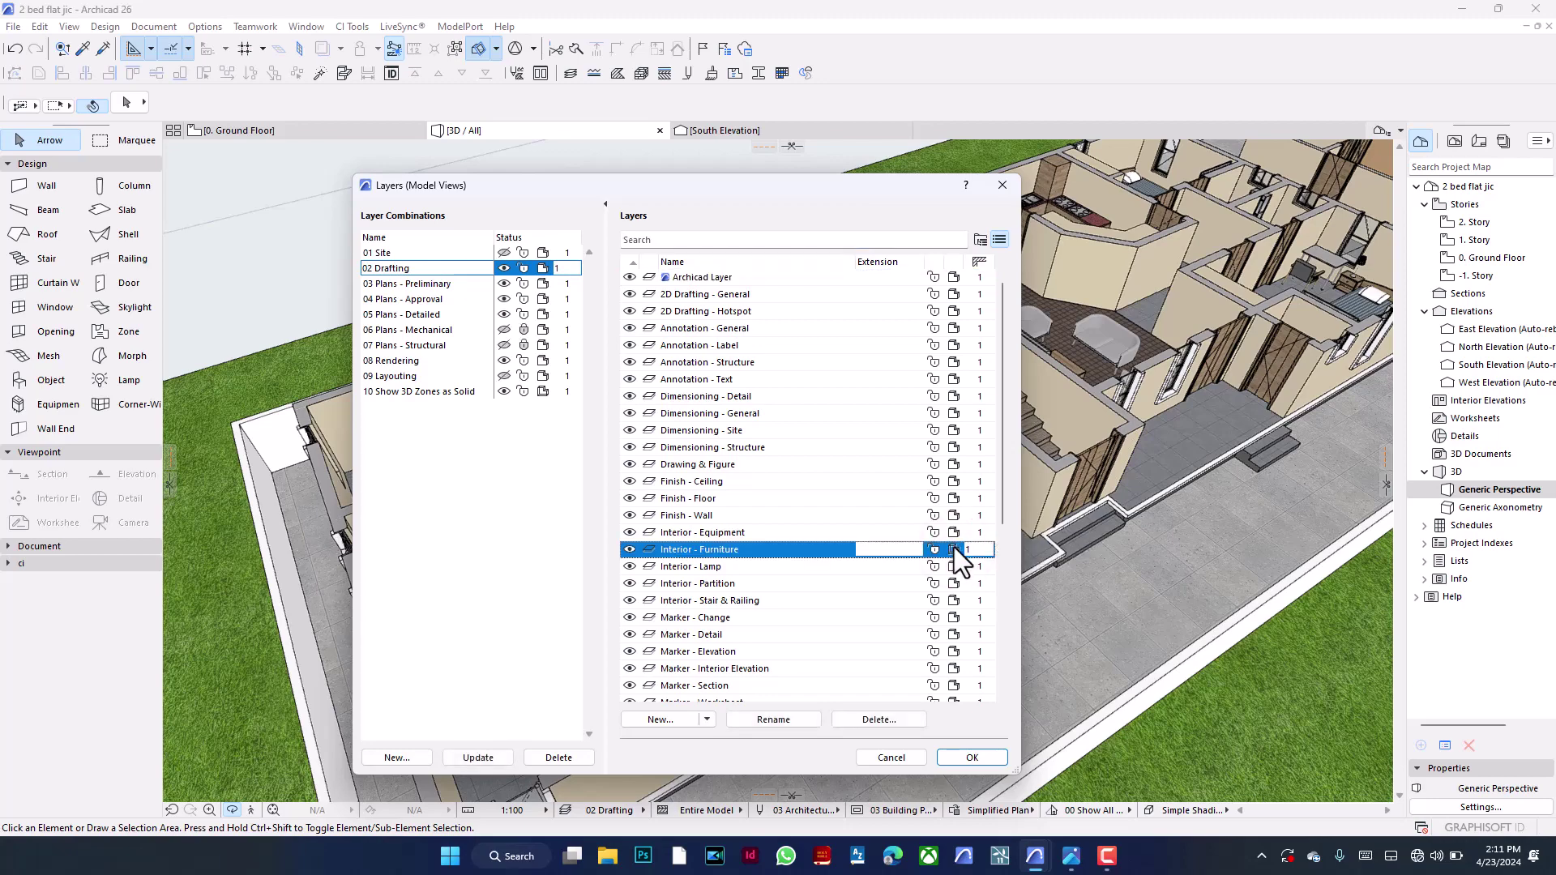
pyautogui.click(972, 757)
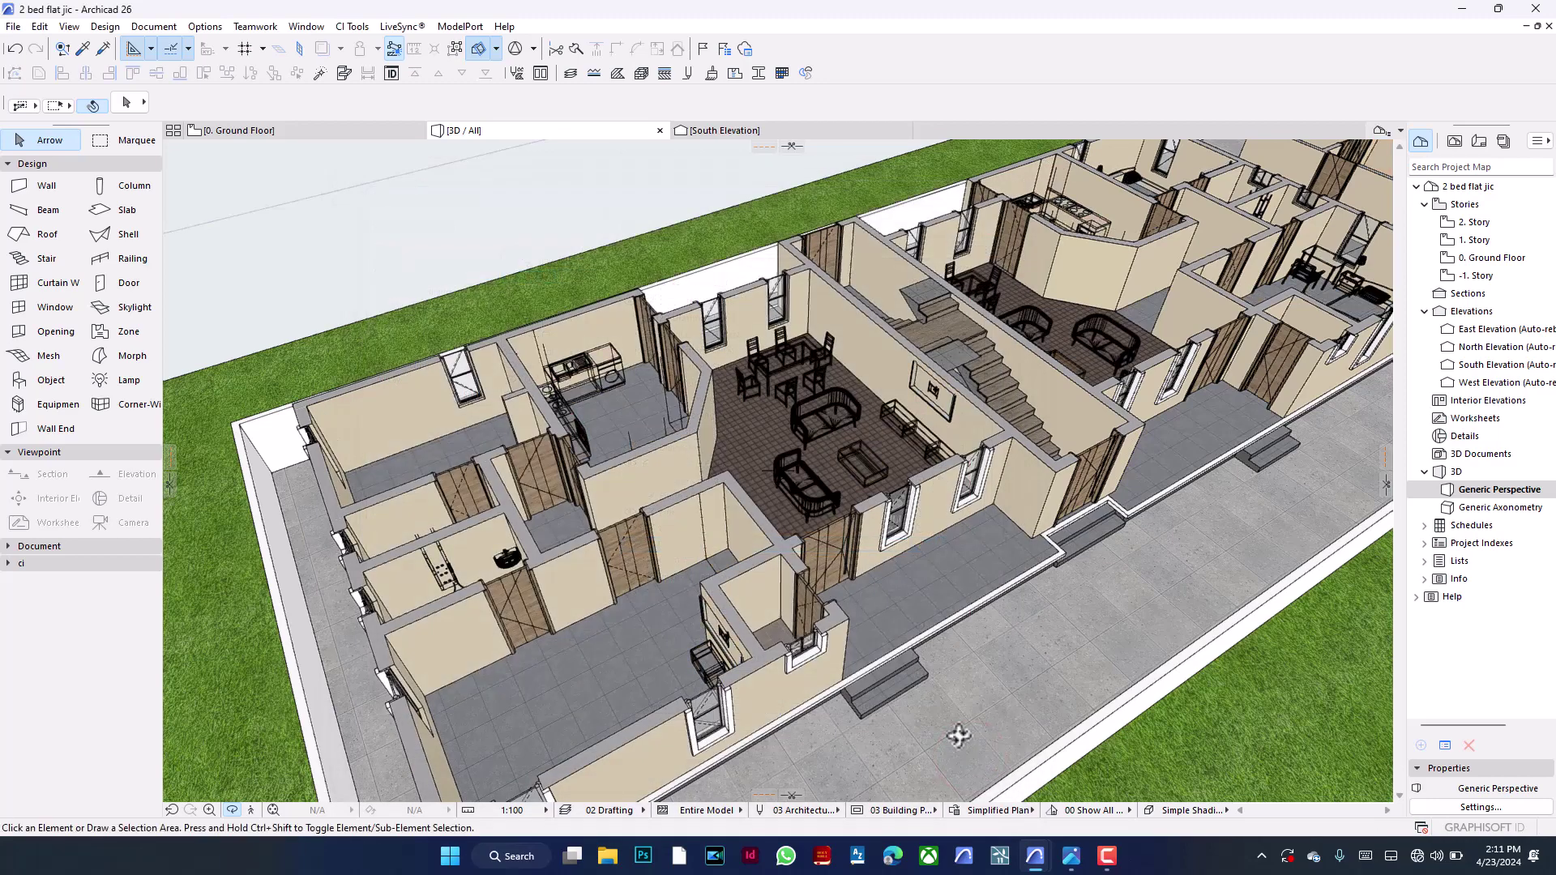
# Examine the wireframe sofas, dining sets, kitchen units and sanitary fittings across the ground-floor rooms in 3D
pyautogui.scroll(10, 831, 418)
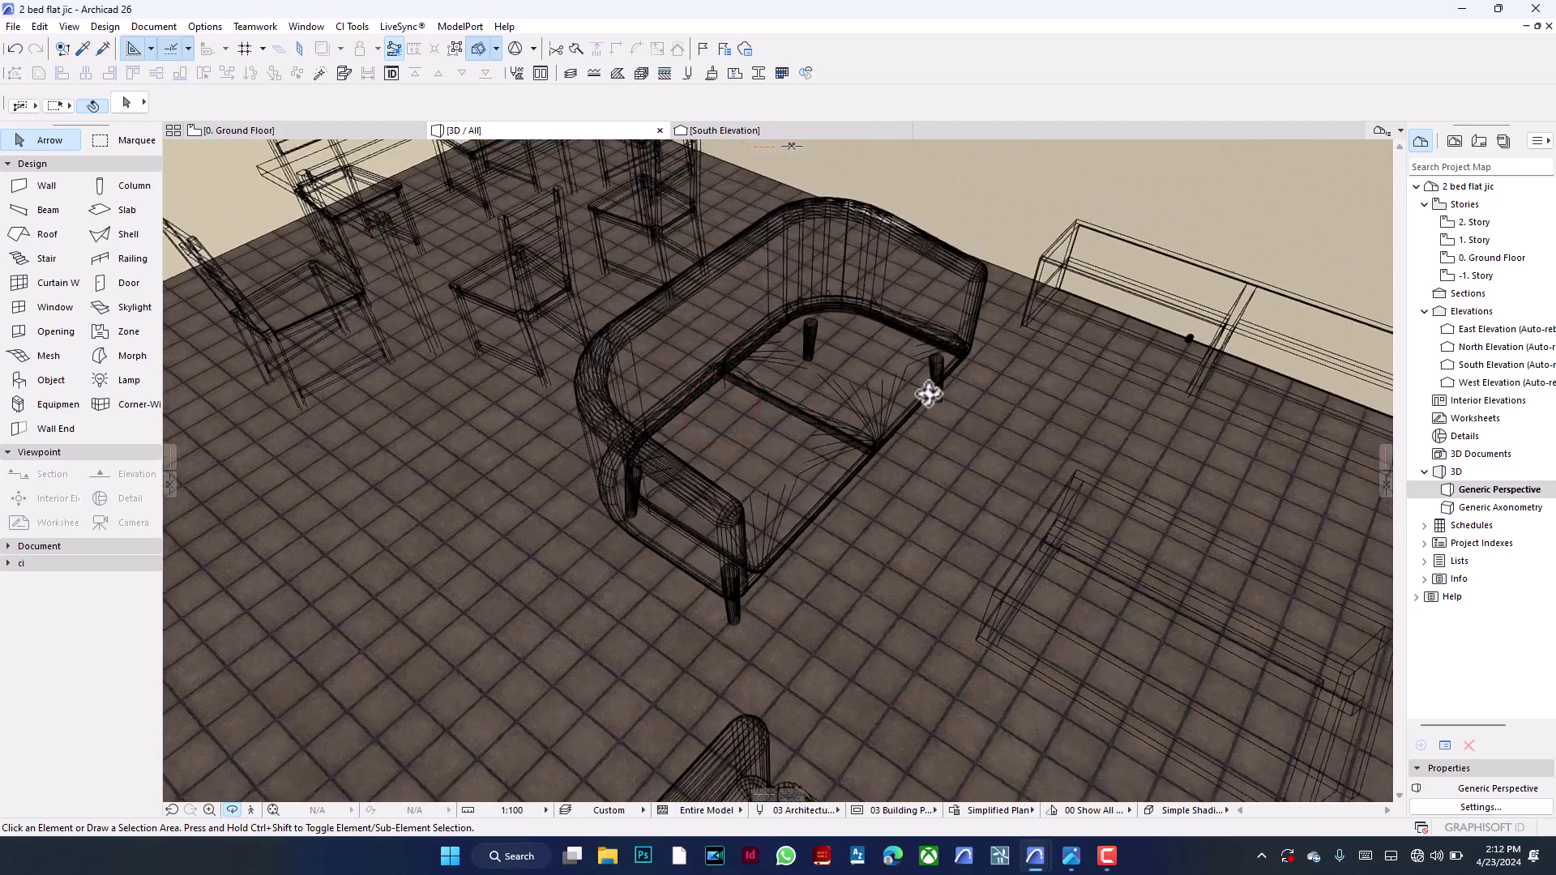
pyautogui.moveTo(929, 394); pyautogui.dragTo(740, 407)
pyautogui.scroll(-10, 740, 407)
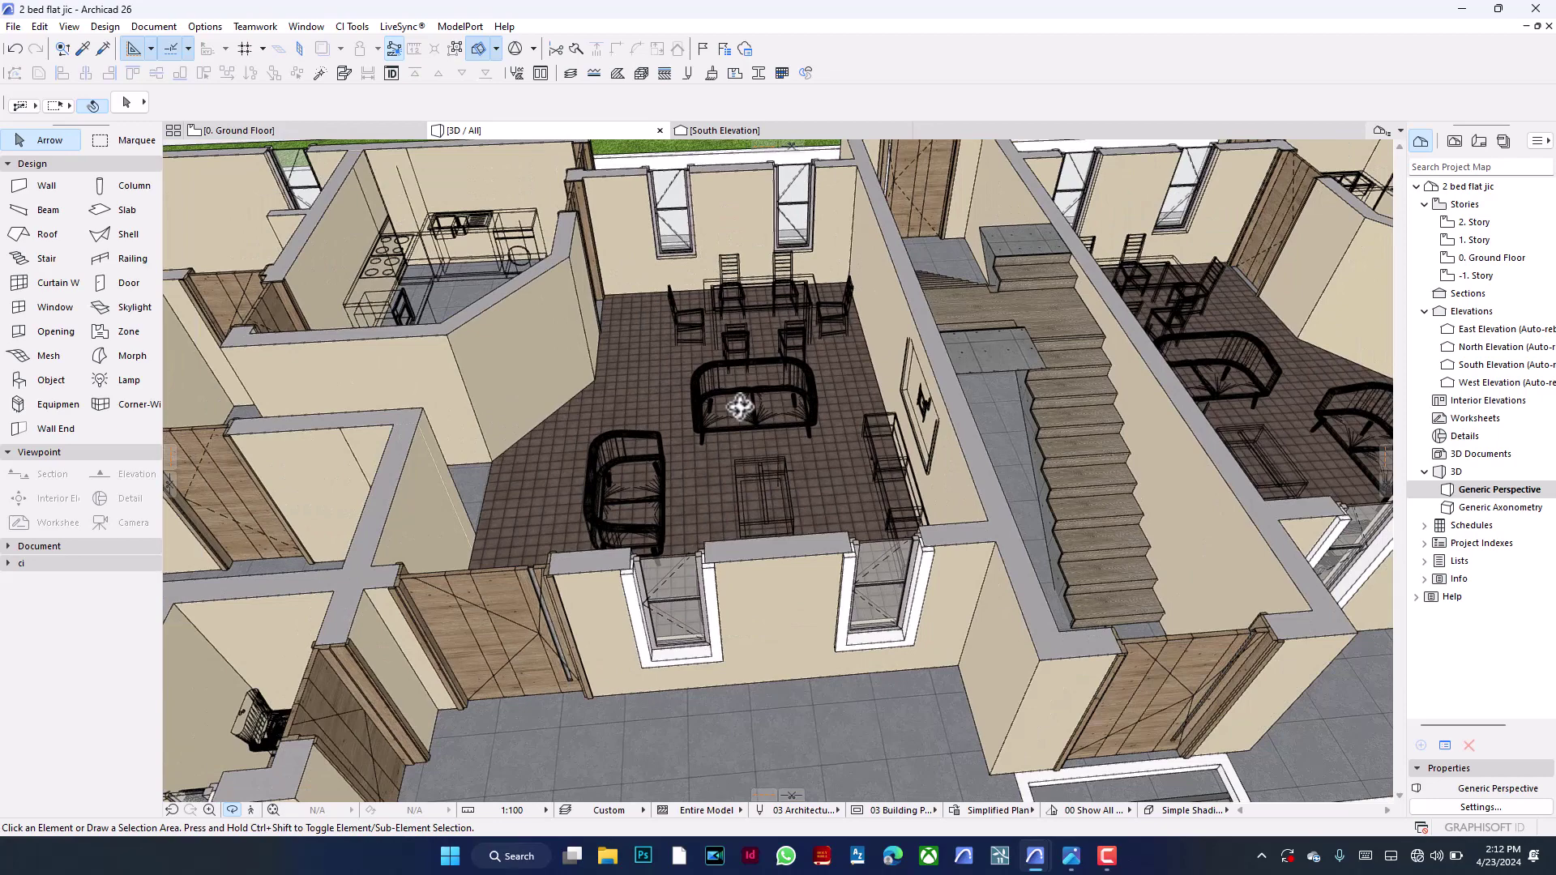
pyautogui.scroll(-6, 741, 407)
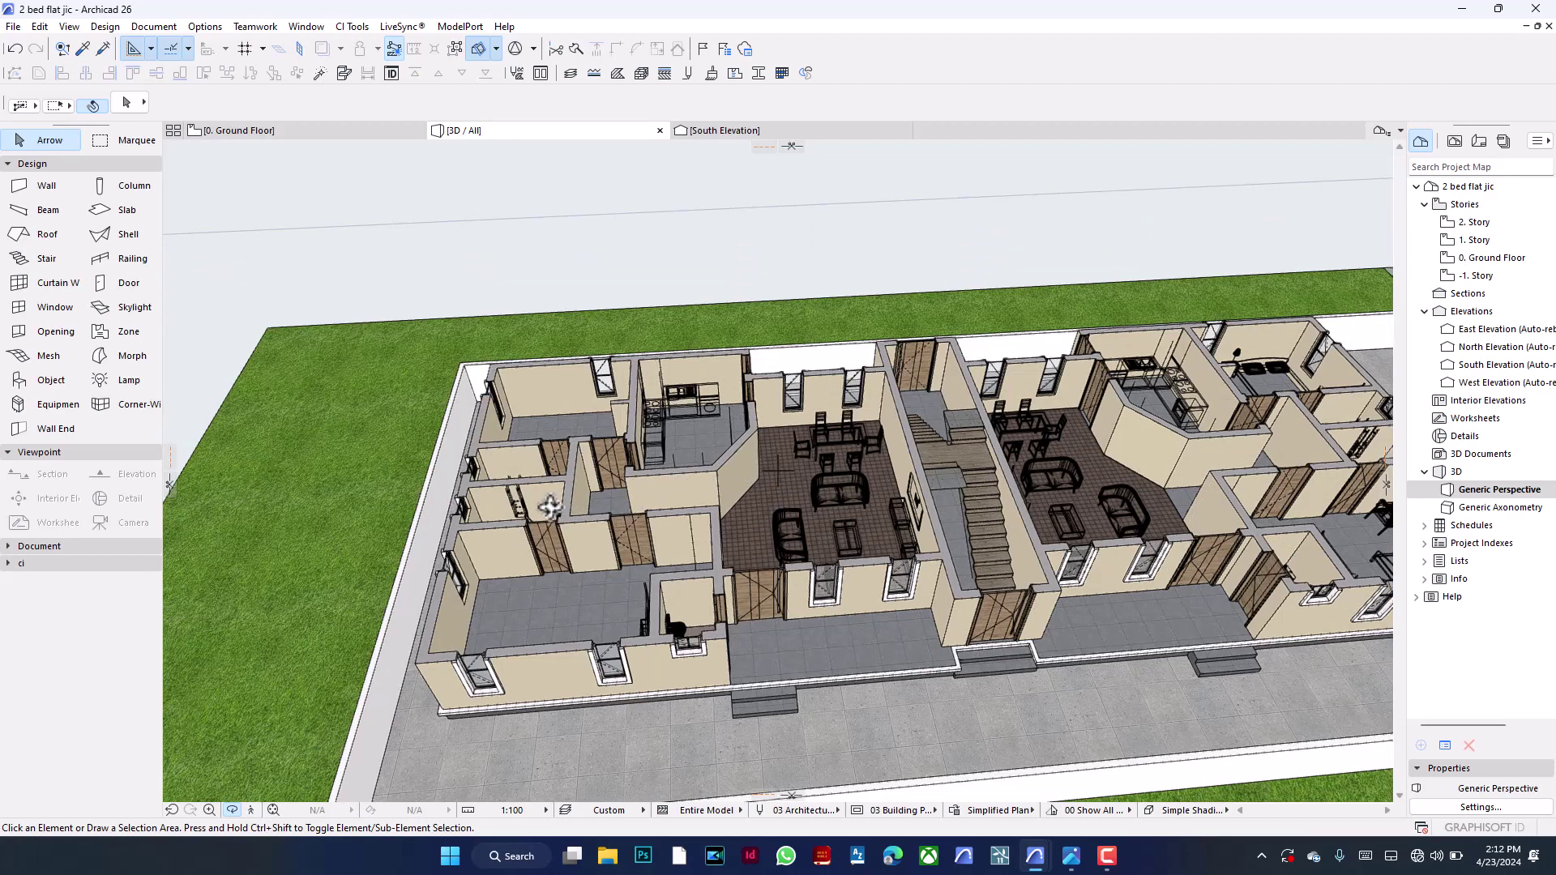
pyautogui.scroll(4, 551, 507)
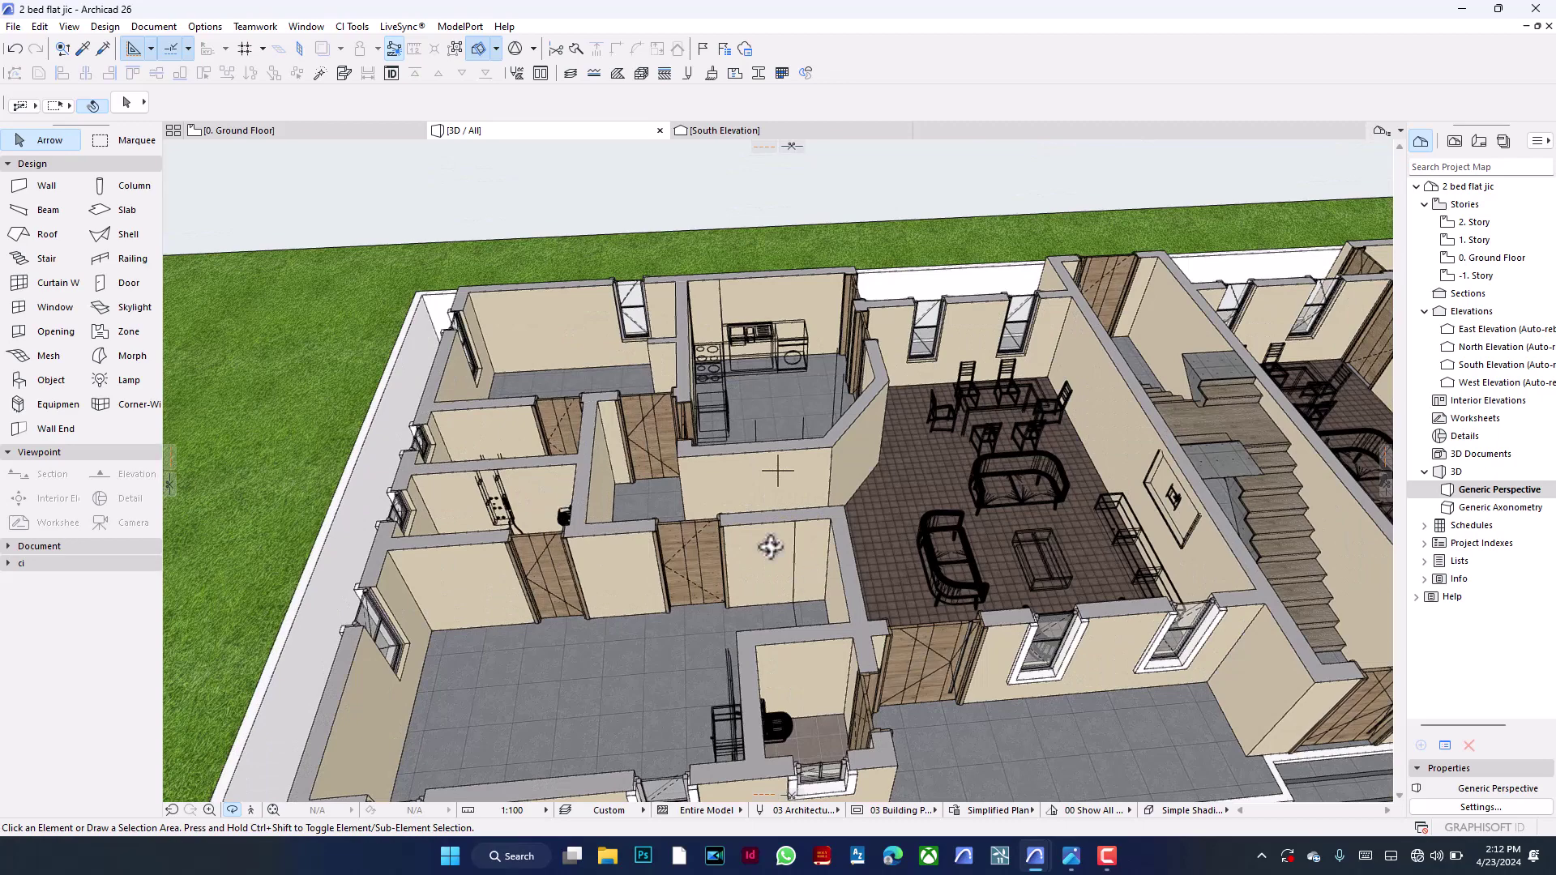
pyautogui.scroll(-3, 771, 547)
pyautogui.moveTo(539, 454); pyautogui.dragTo(558, 559)
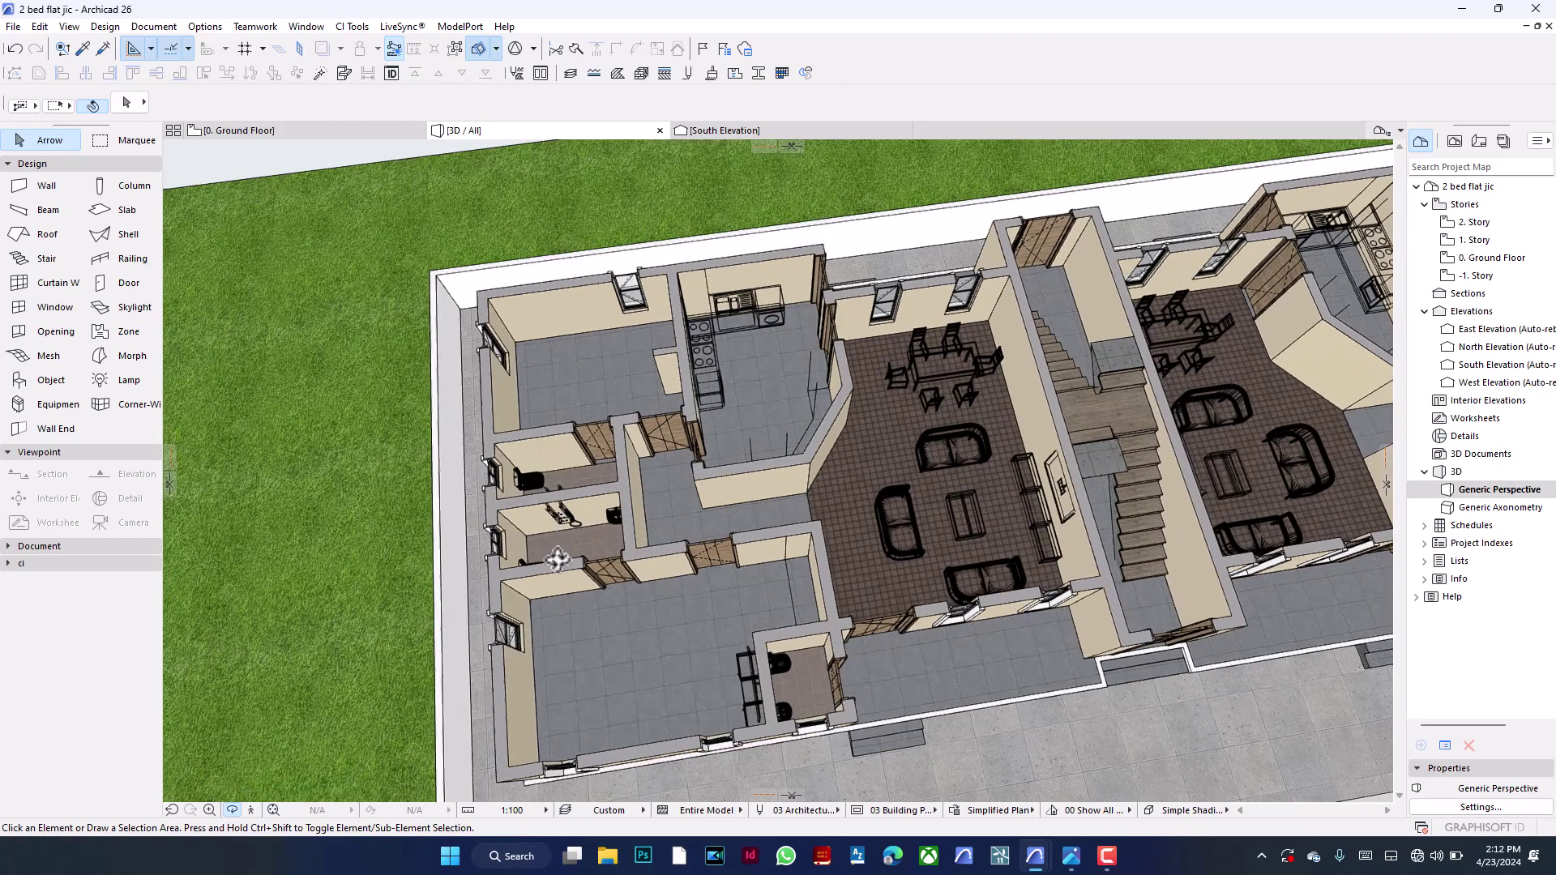
pyautogui.moveTo(492, 413); pyautogui.dragTo(470, 345)
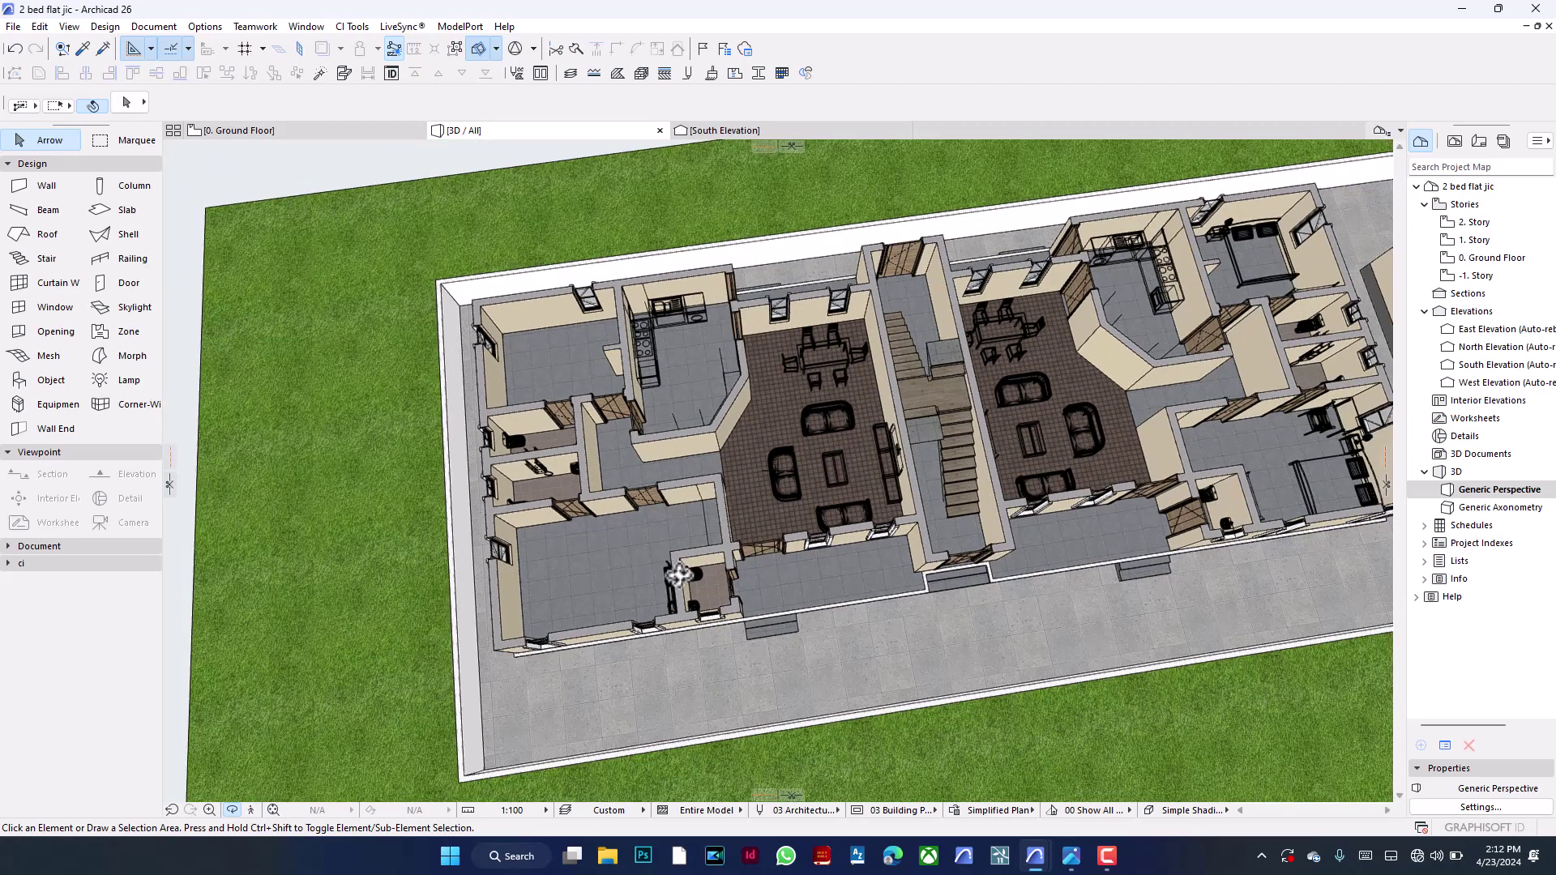
pyautogui.scroll(2, 679, 576)
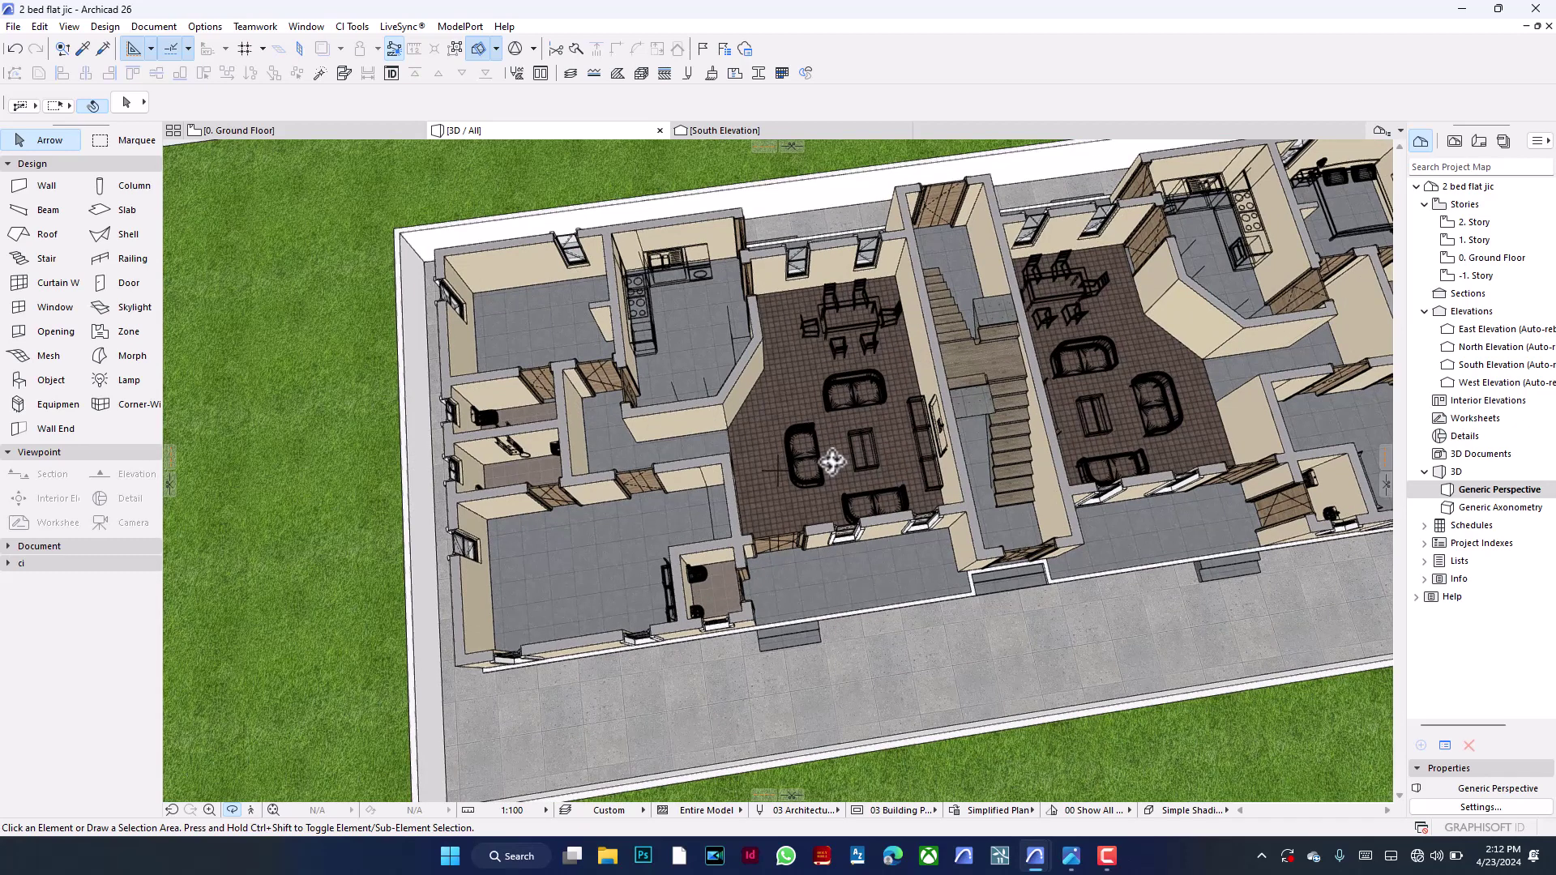
# Filter the layers by "int" and return Interior - Furniture from wireframe to solid display
pyautogui.hotkey('ctrl', 'l')
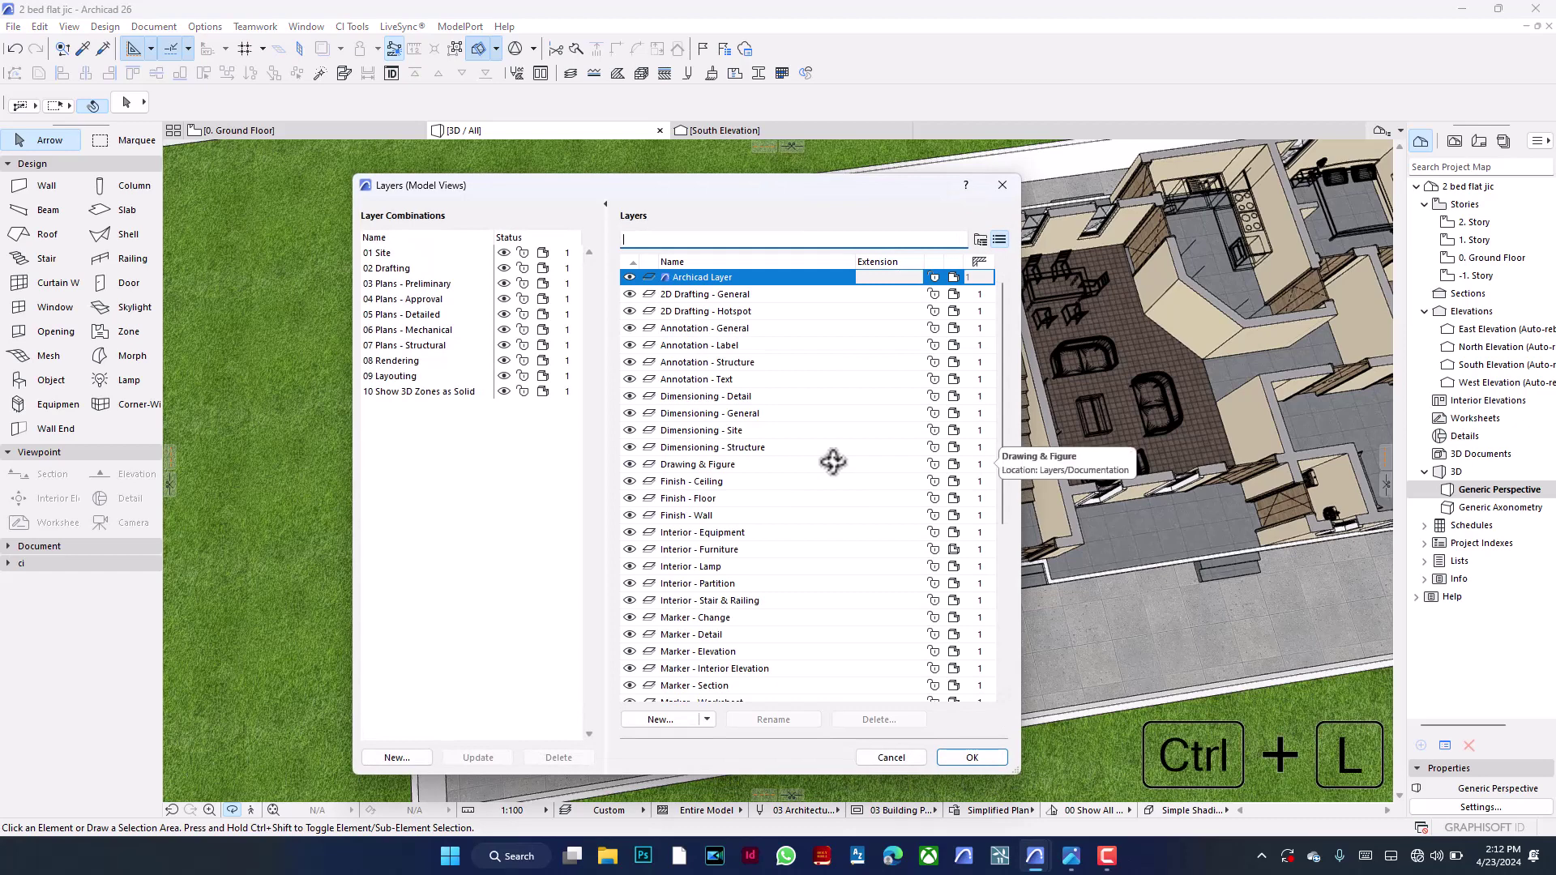
pyautogui.write('int')
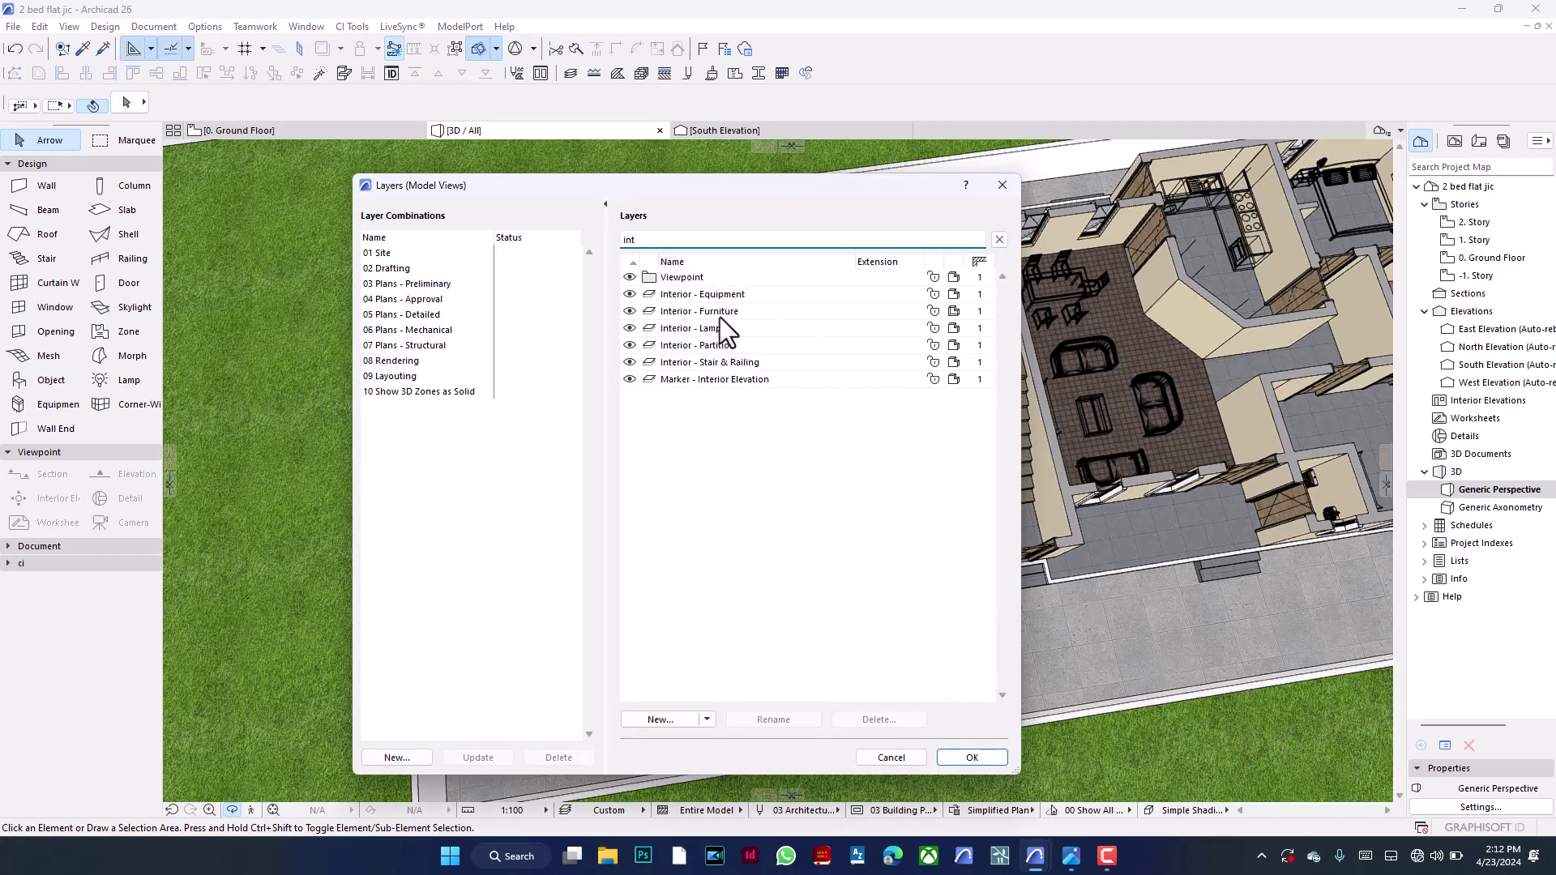
pyautogui.click(958, 315)
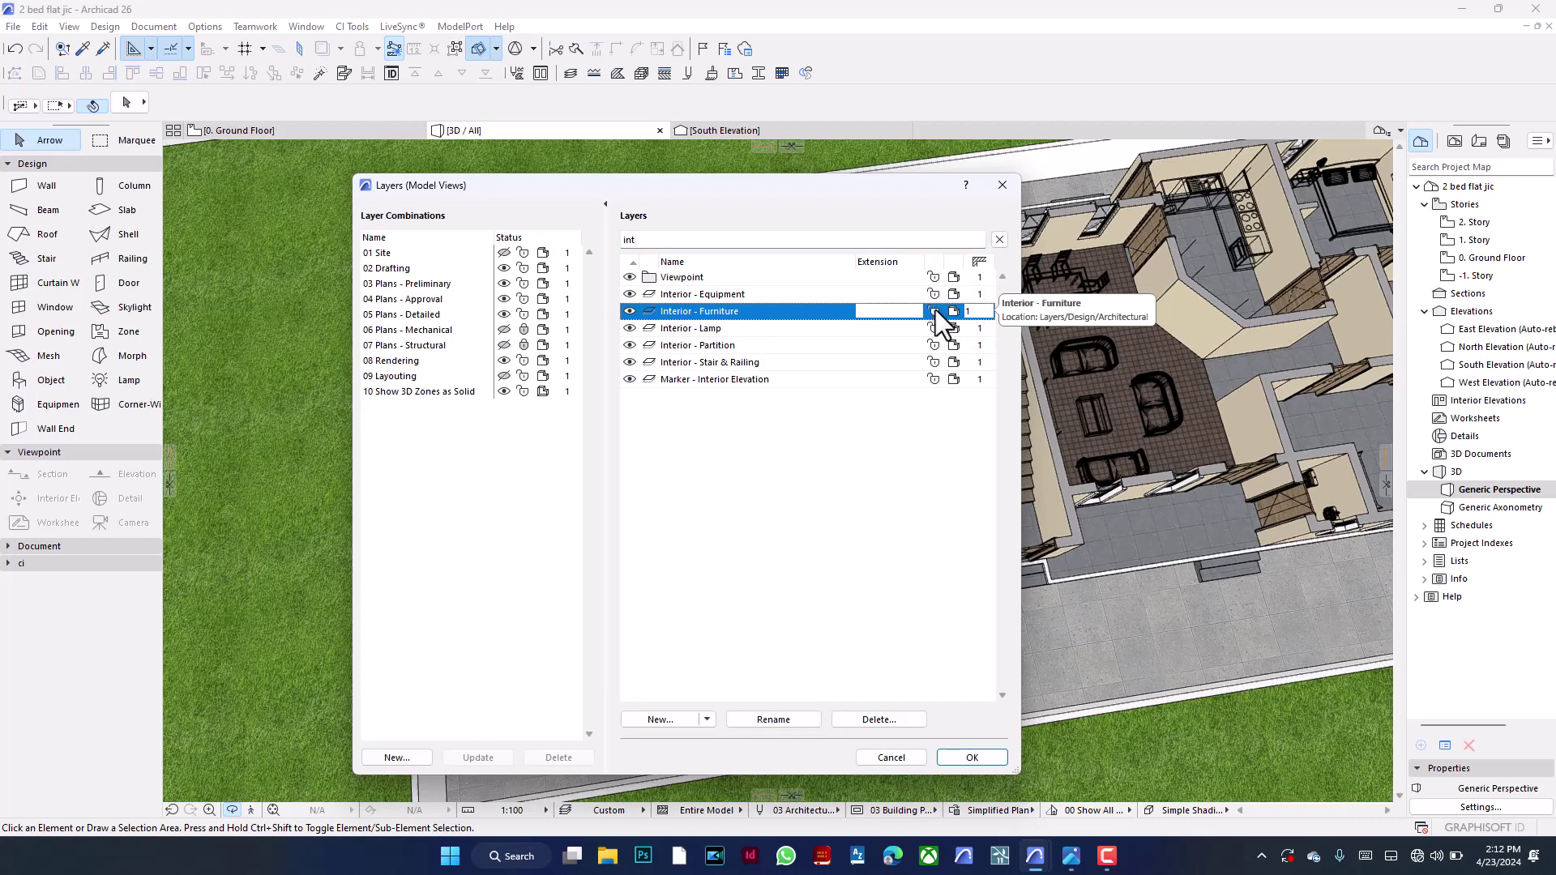
pyautogui.click(953, 753)
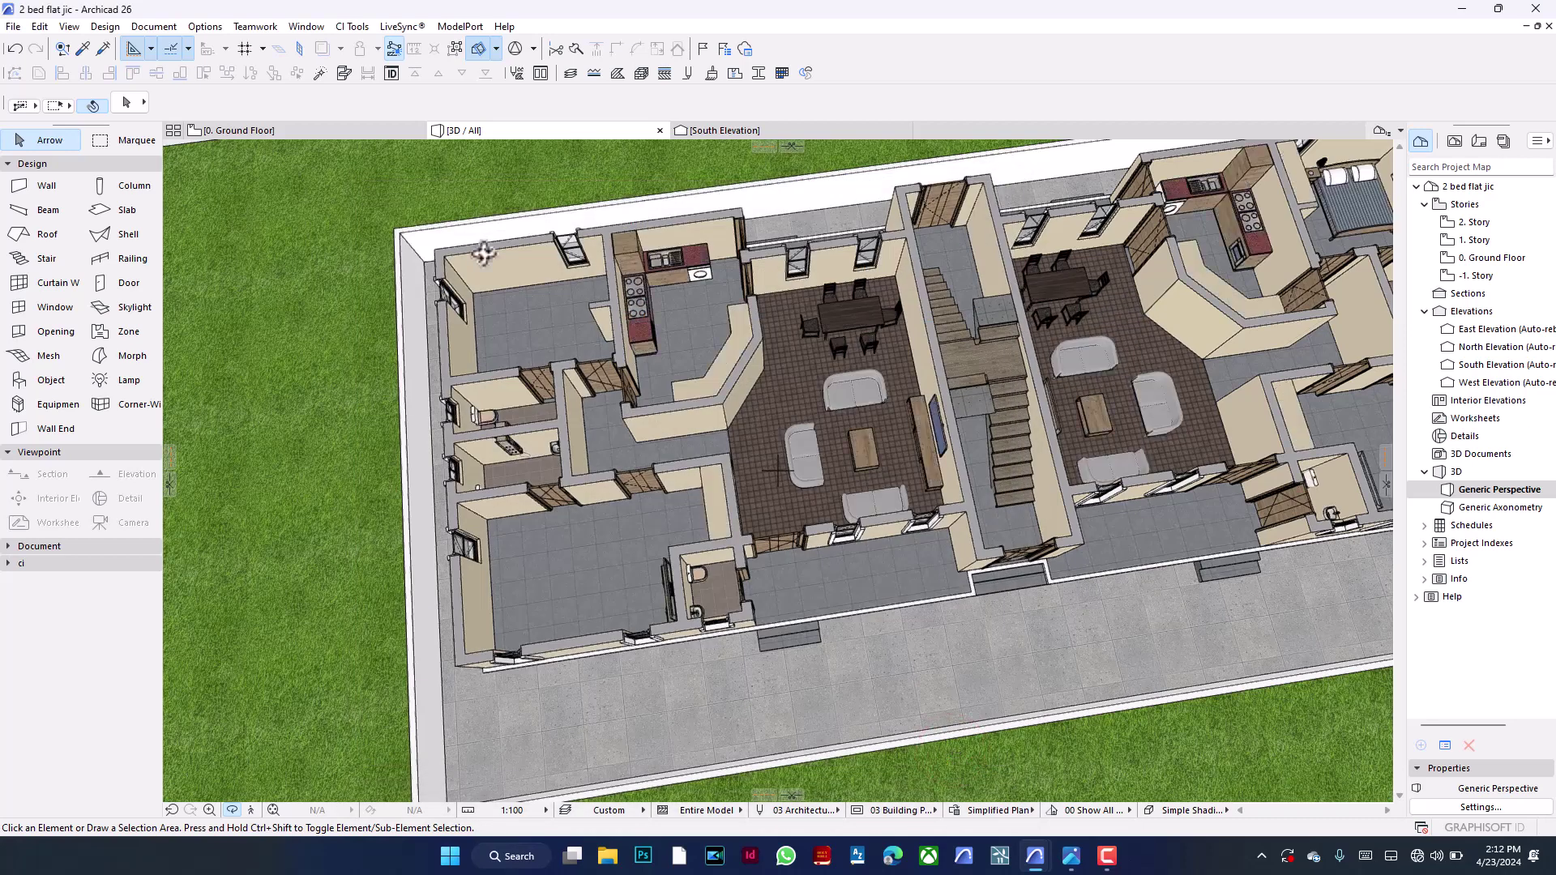
# Go to the Ground Floor plan, filter the layers by "int" and make the Interior - Furniture layer visible
pyautogui.click(352, 132)
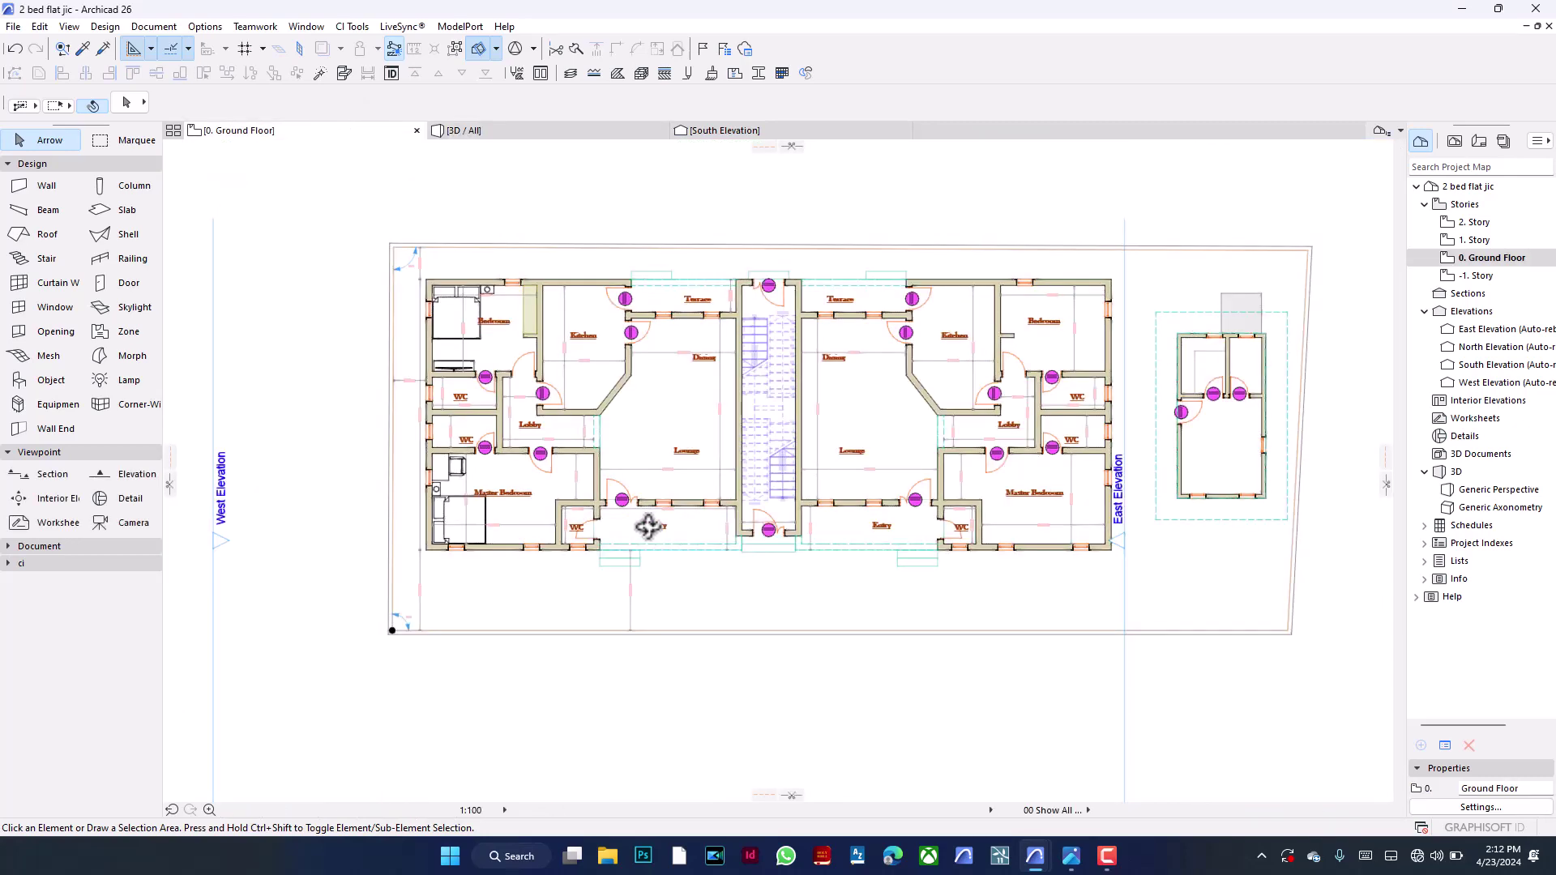
pyautogui.hotkey('ctrl', 'l')
pyautogui.write('int')
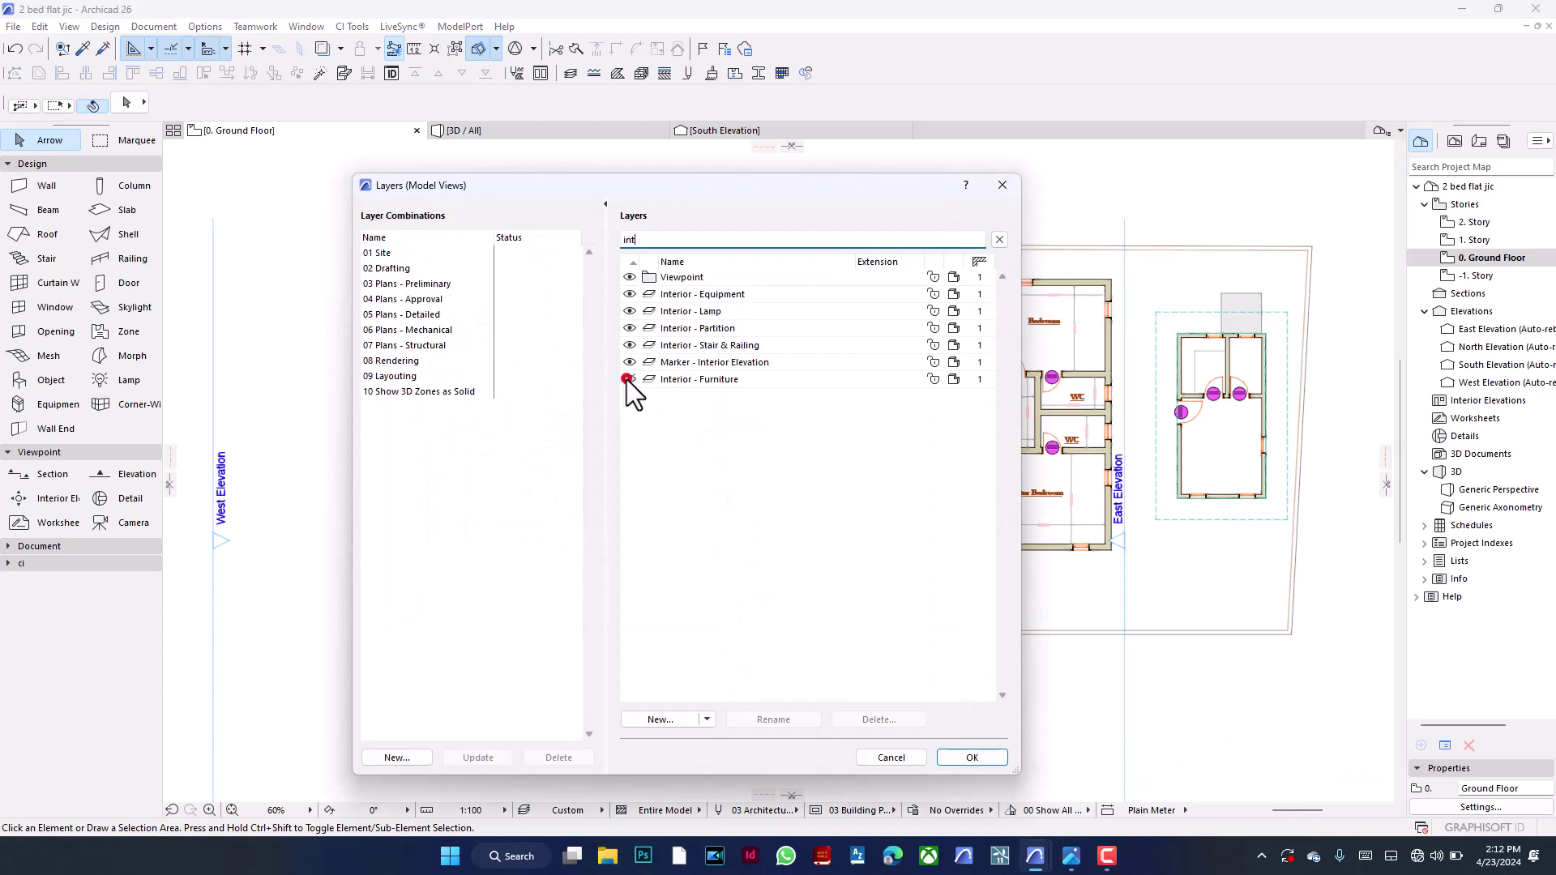
pyautogui.click(630, 380)
pyautogui.click(972, 758)
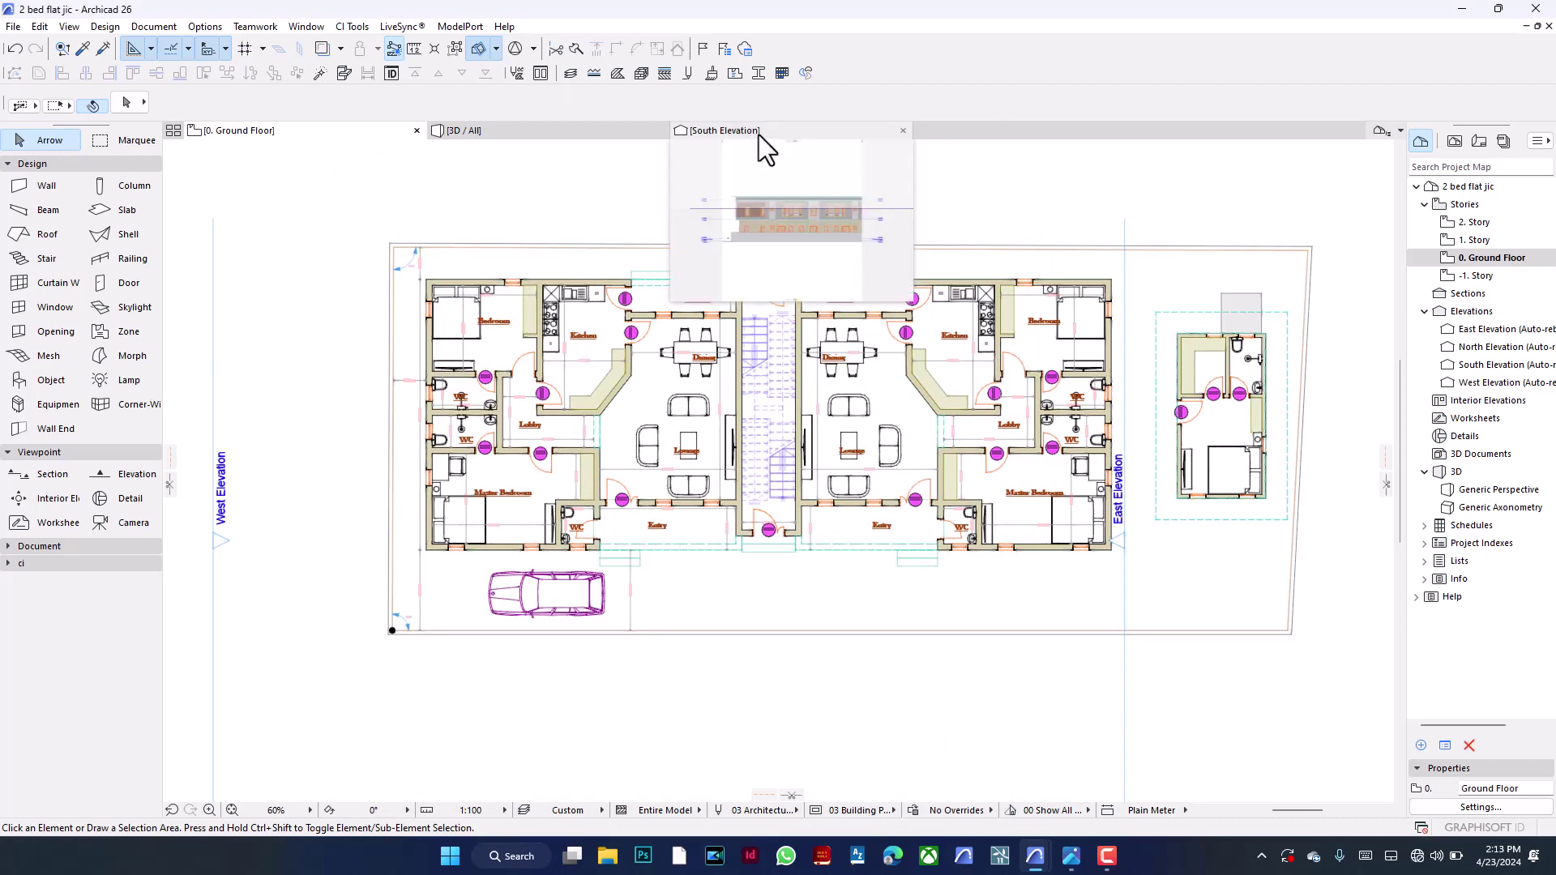
# Select the upper lounge sofa in the left flat, filter the layers by "int" and lock the Interior - Furniture layer
pyautogui.moveTo(572, 135)
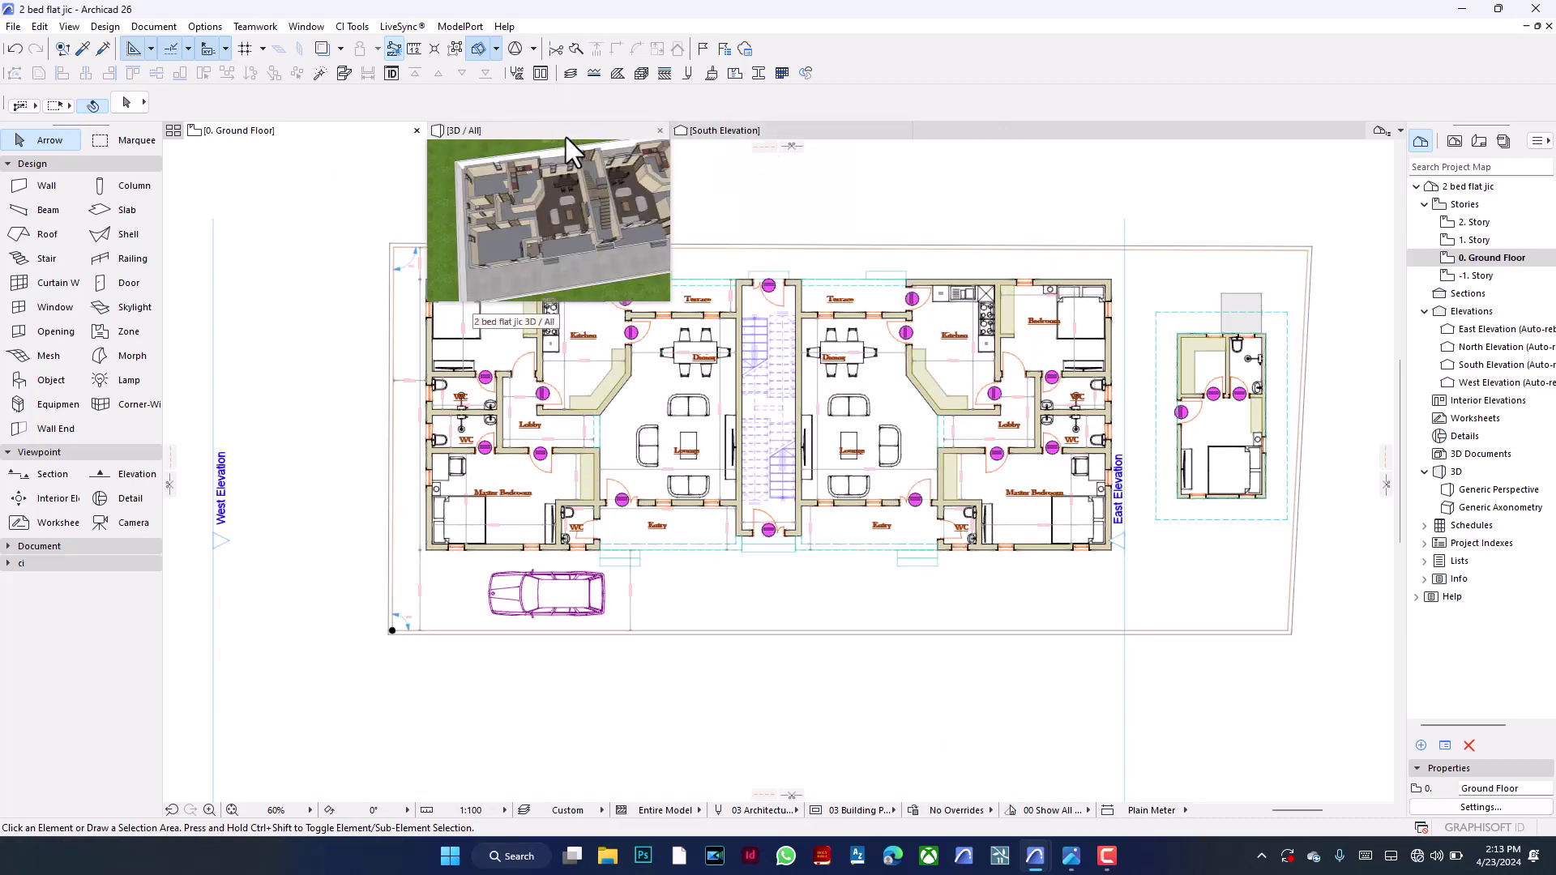
pyautogui.scroll(3, 681, 415)
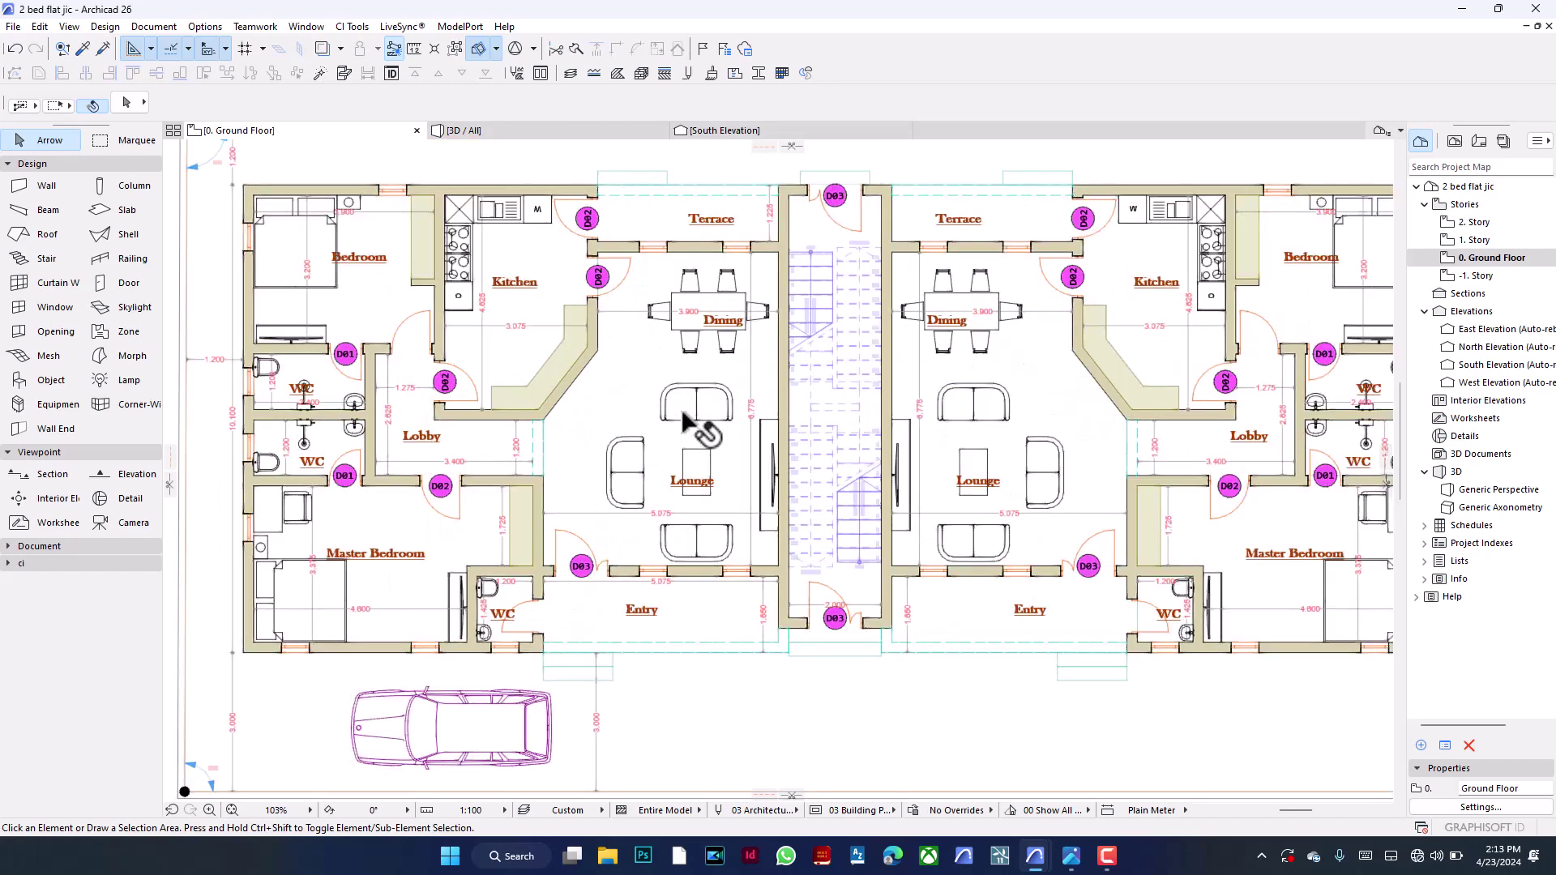
pyautogui.click(697, 405)
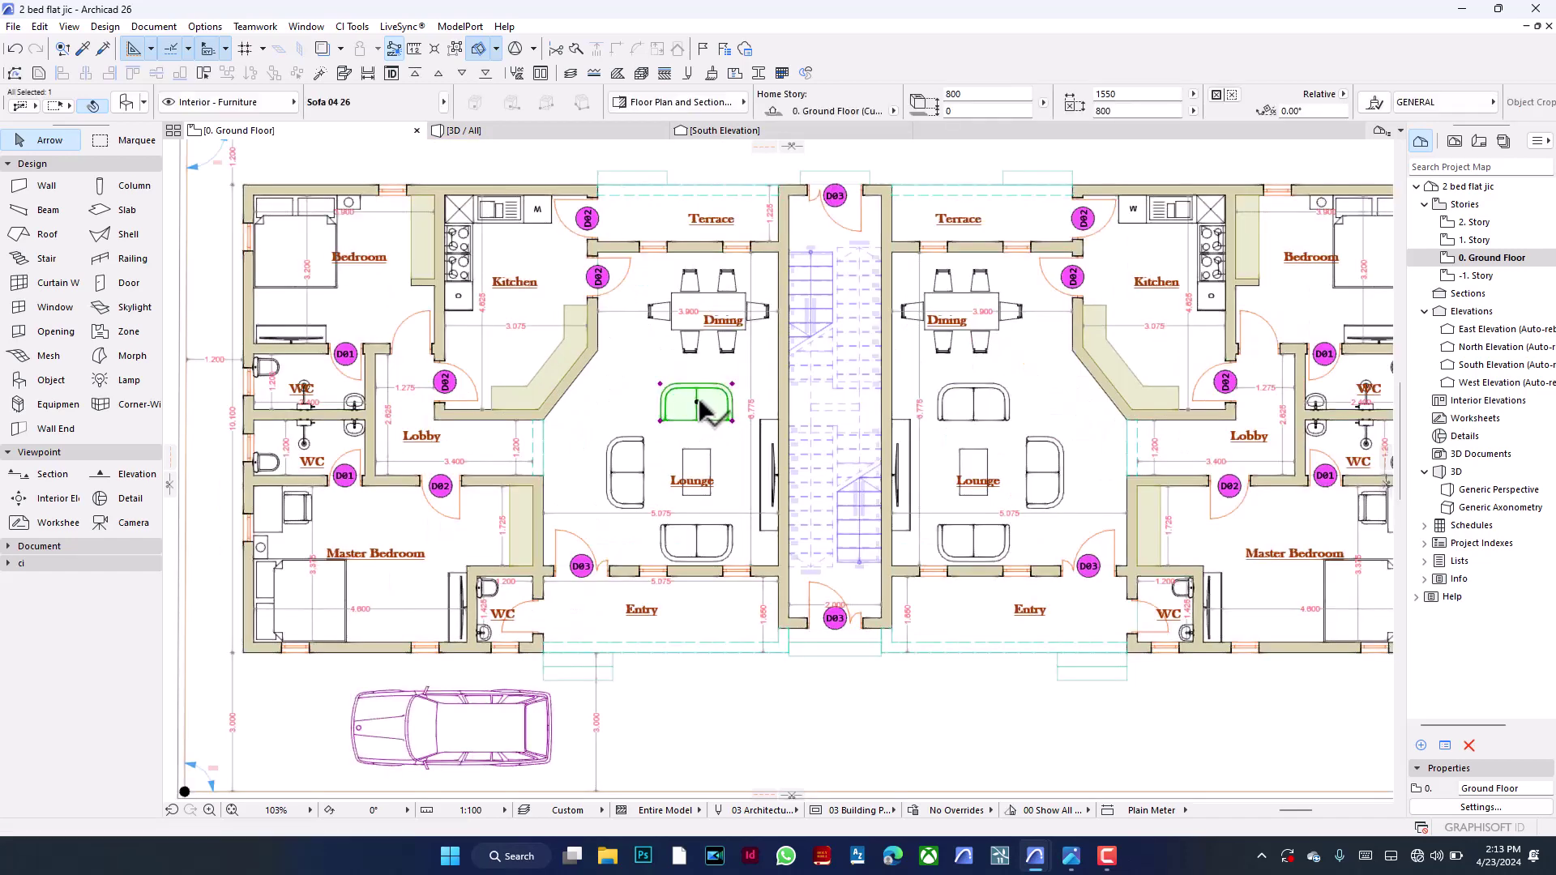
pyautogui.click(528, 812)
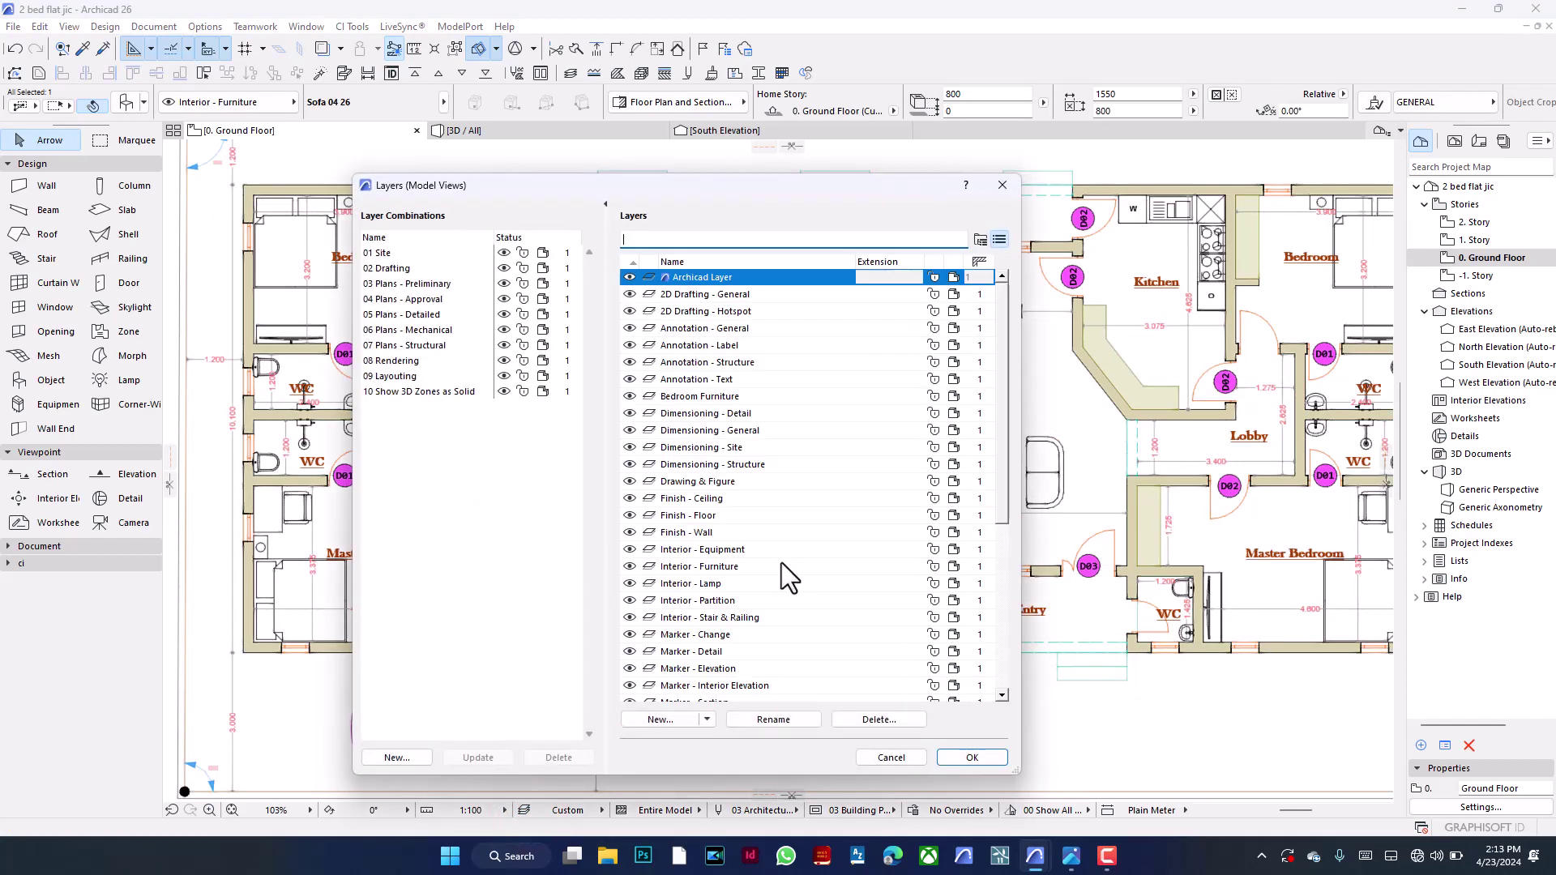
pyautogui.write('i')
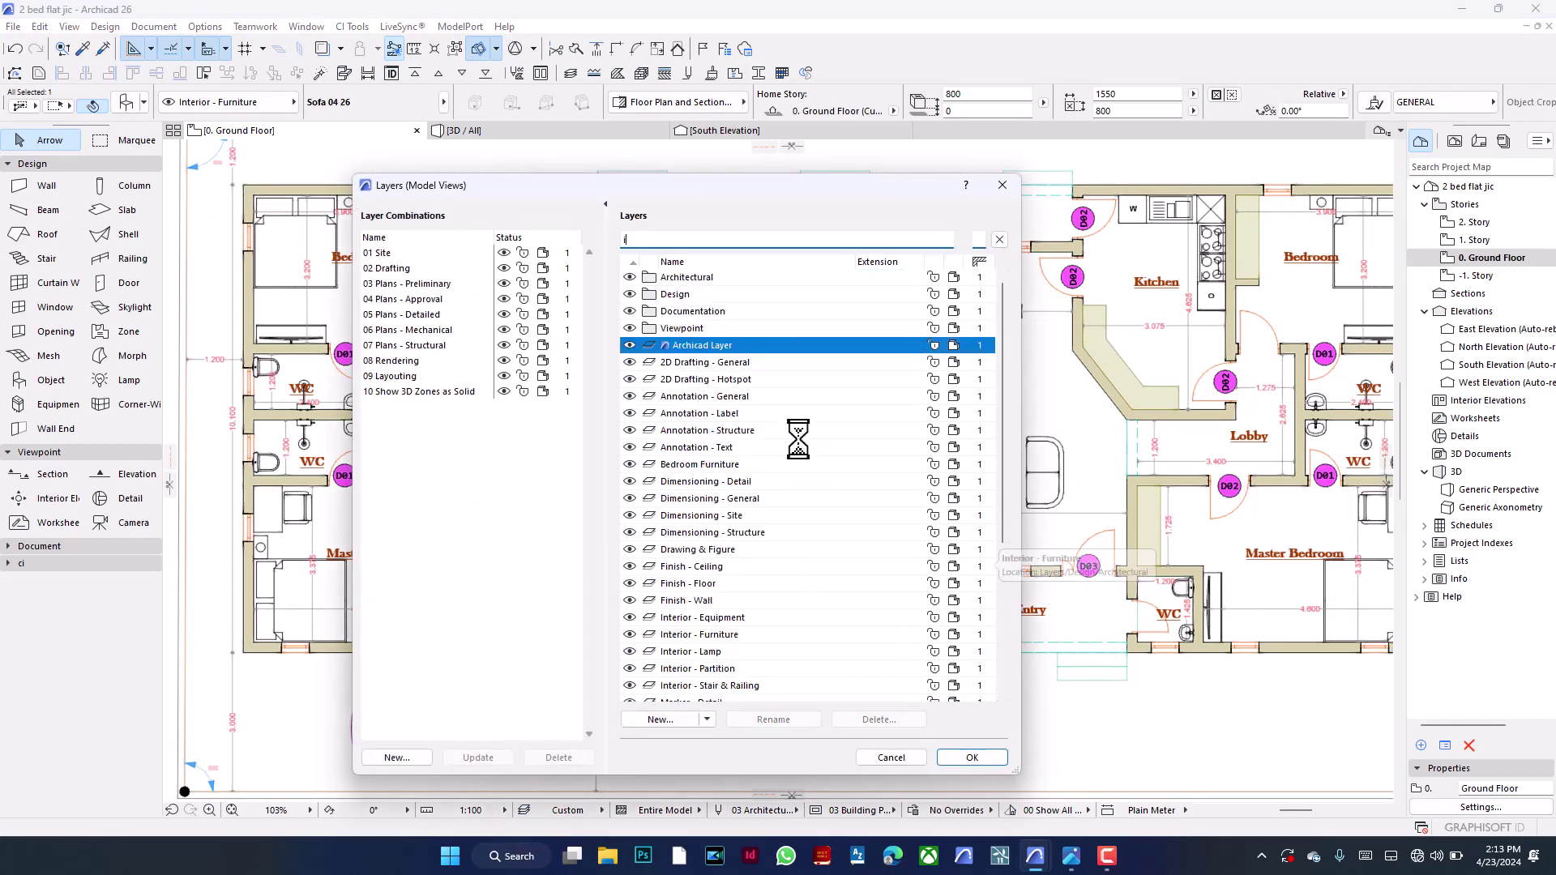
pyautogui.write('nt')
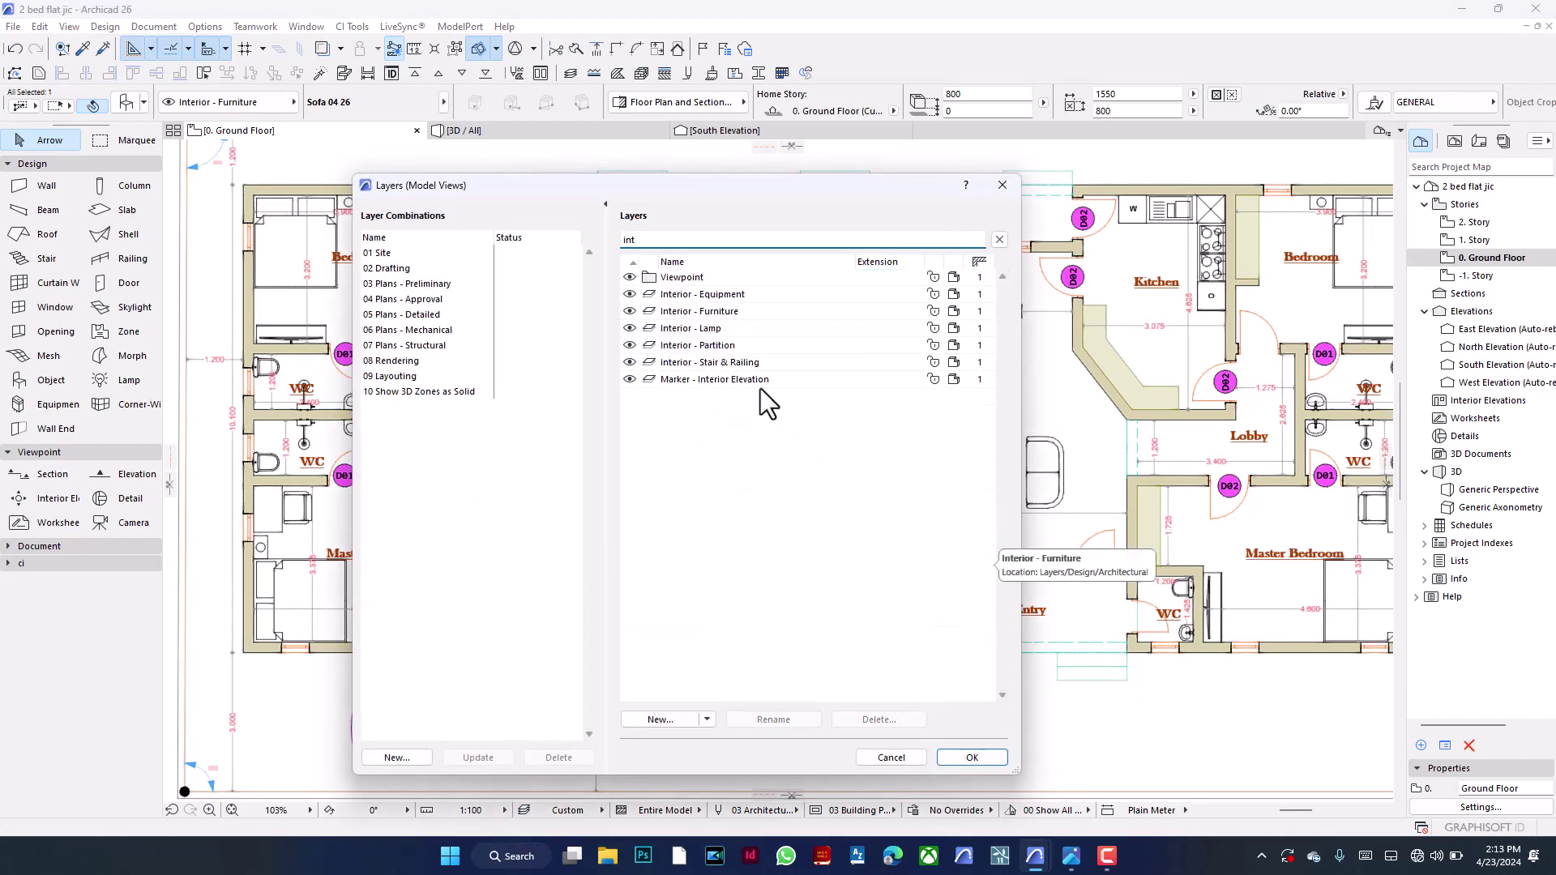
pyautogui.click(934, 311)
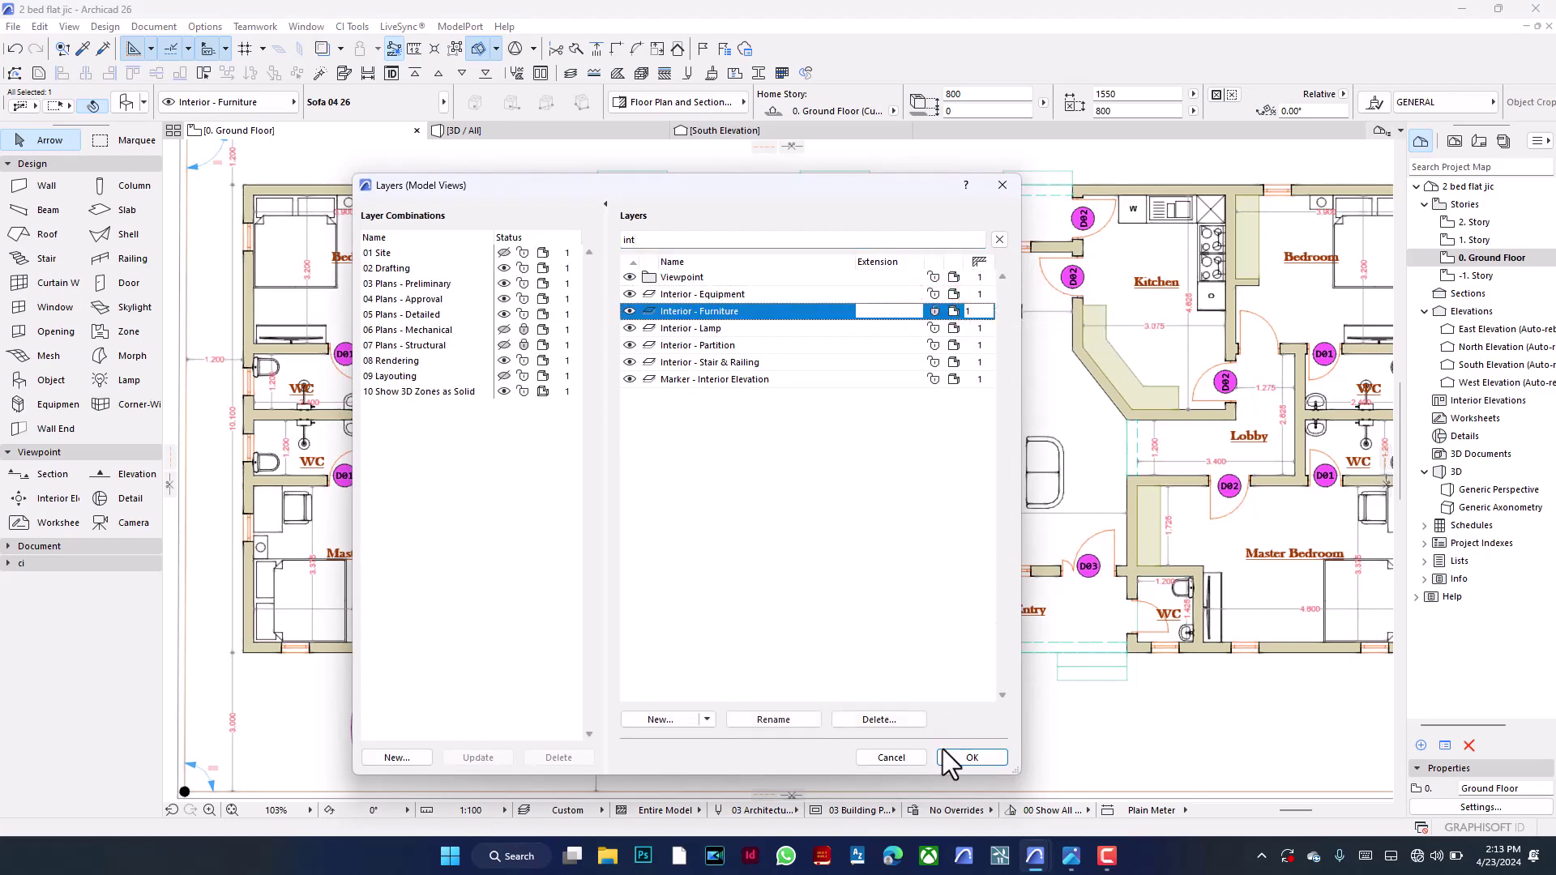
pyautogui.click(948, 755)
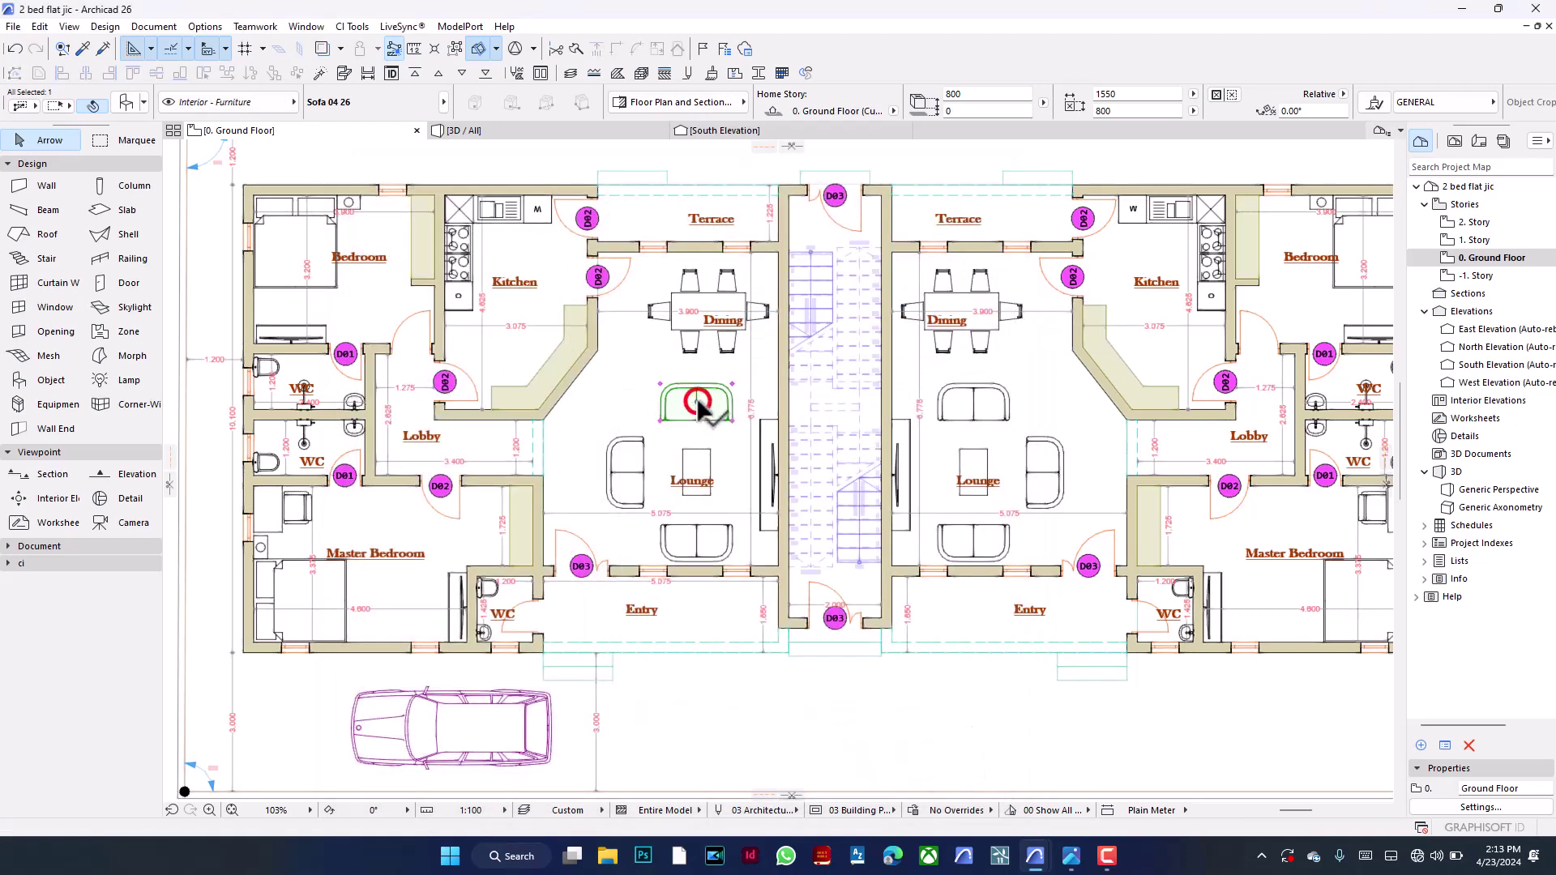
# Try to move the upper lounge sofa in the left flat to test the layer lock, and undo the slab move
pyautogui.click(680, 405)
pyautogui.click(707, 394)
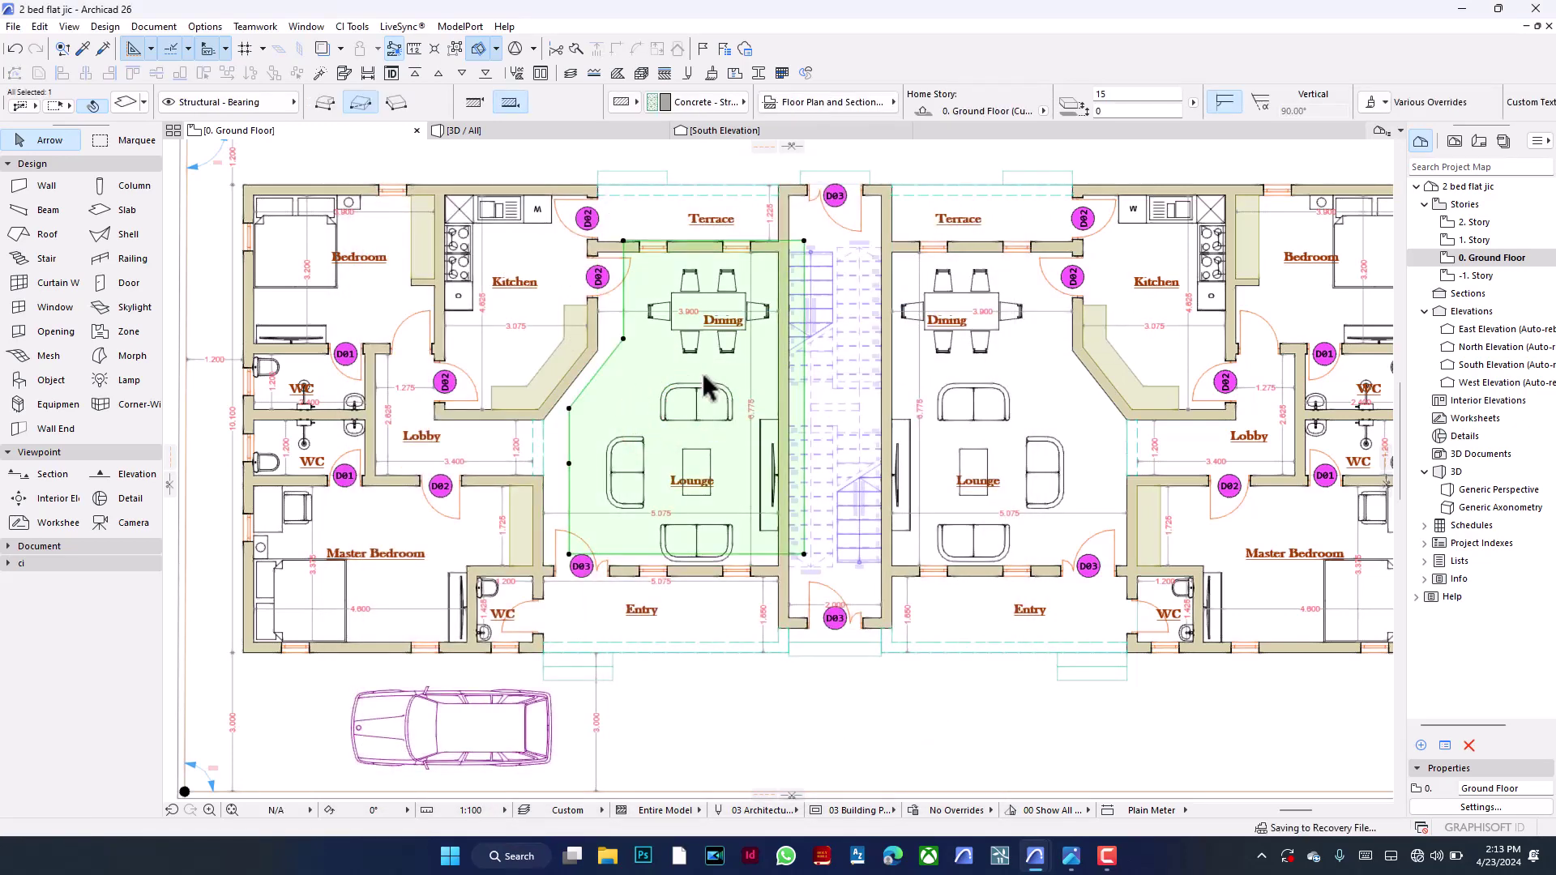
pyautogui.hotkey('ctrl', 'z')
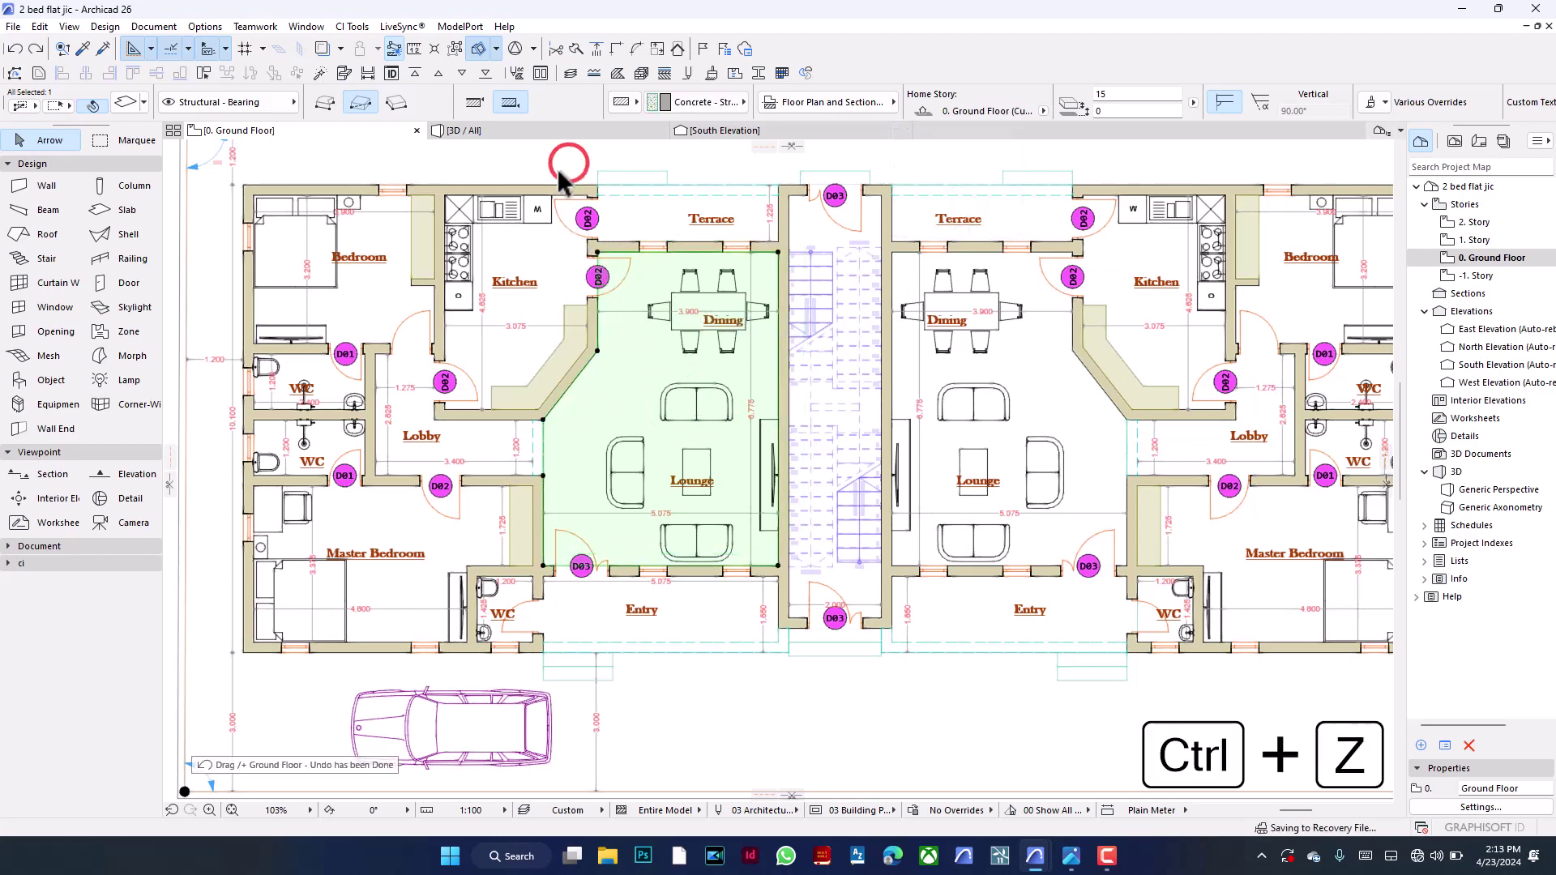
# Select the kitchen layout object in the left flat to check it against the locked furniture layer
pyautogui.click(525, 221)
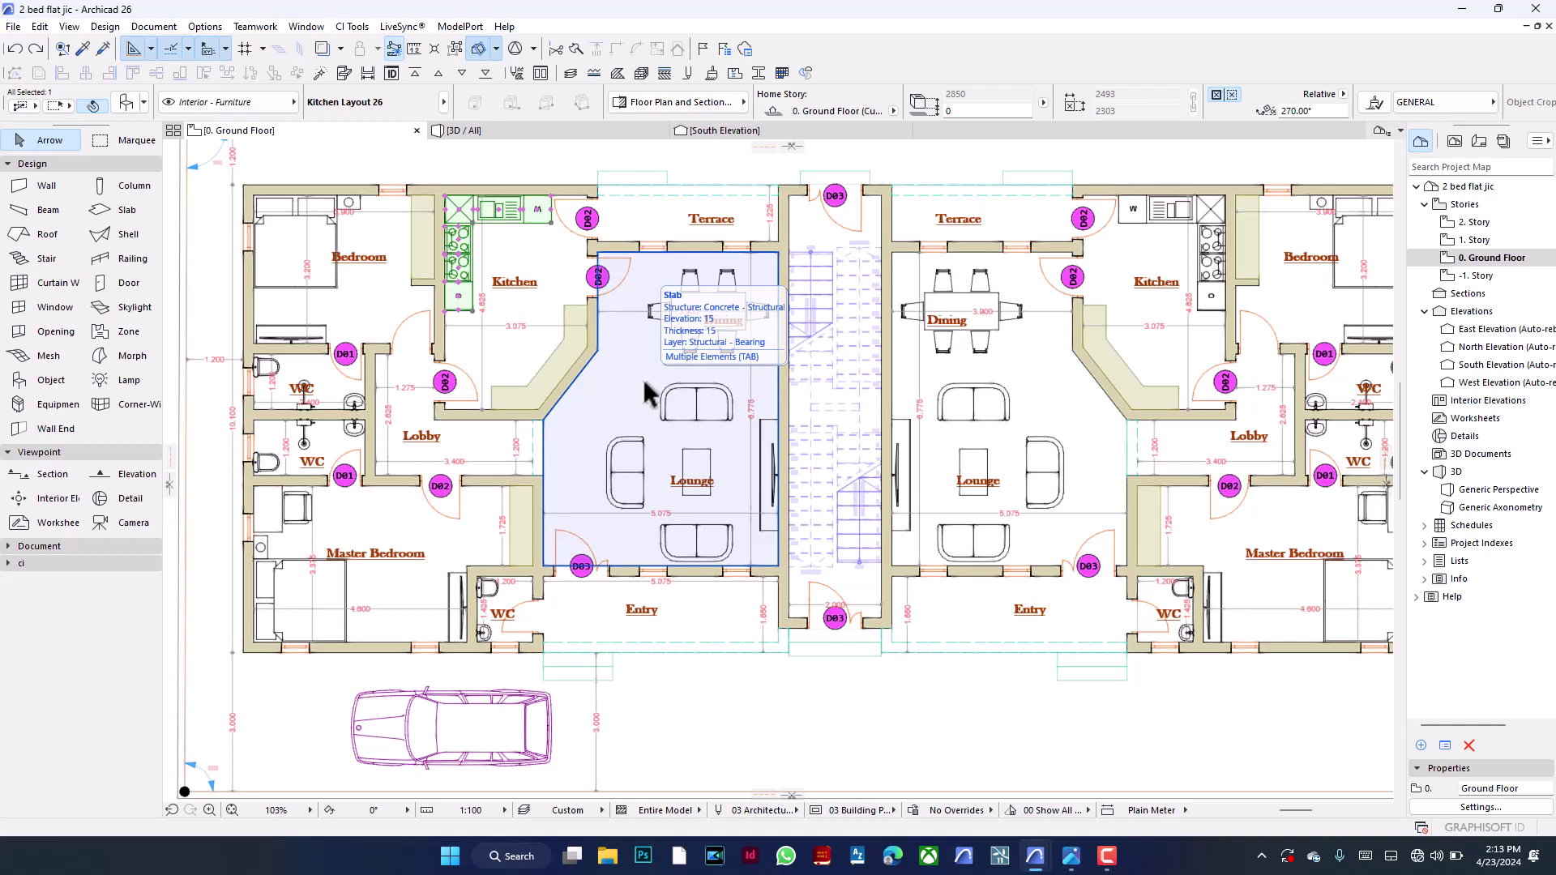
pyautogui.scroll(-3, 646, 395)
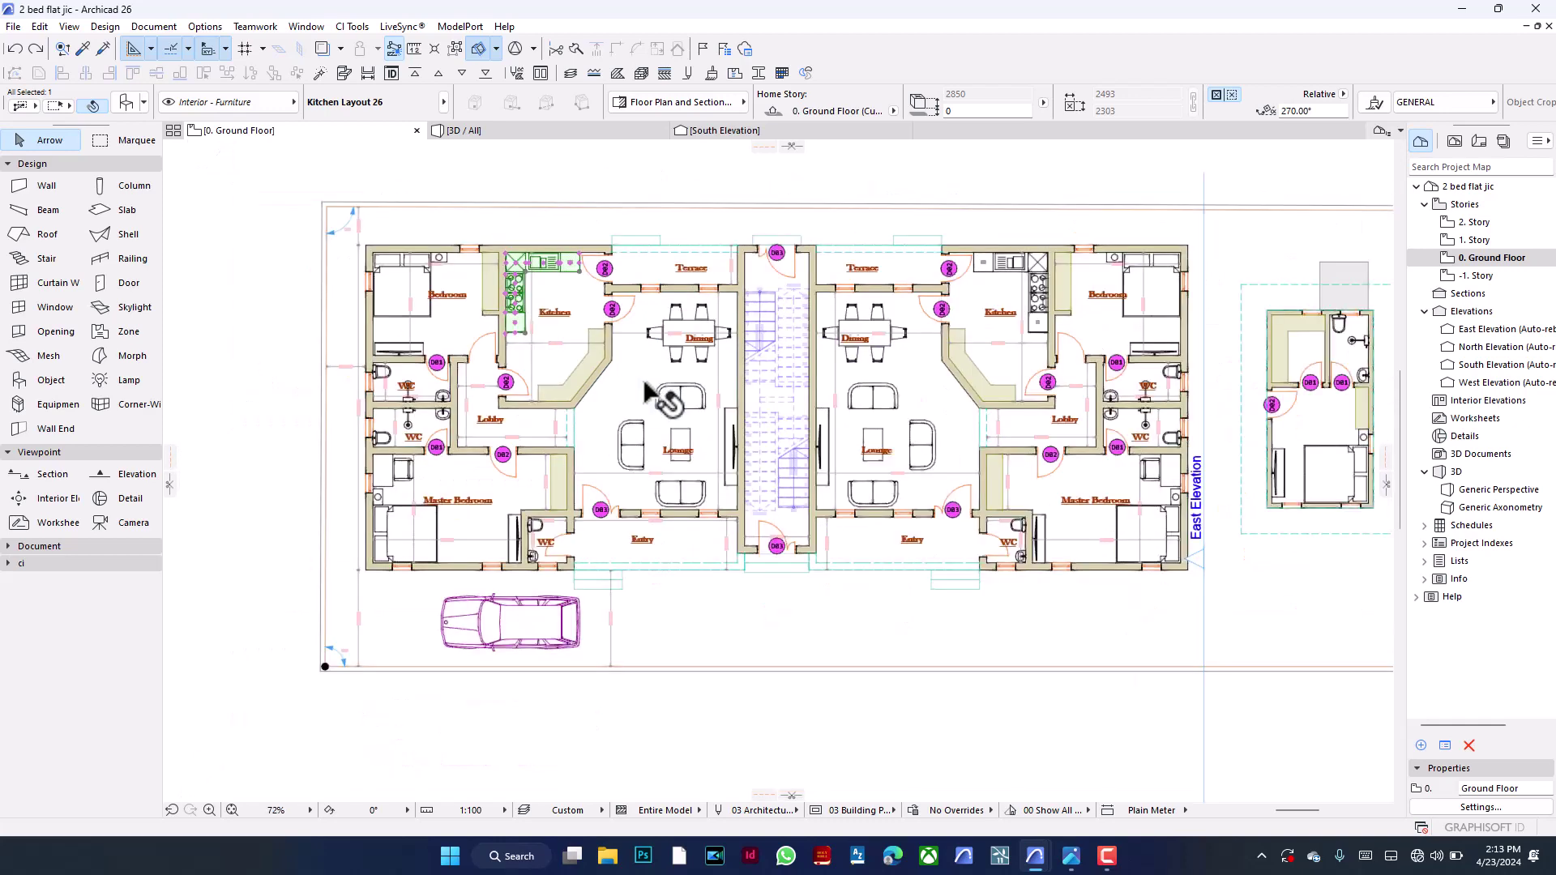
pyautogui.scroll(-2, 275, 287)
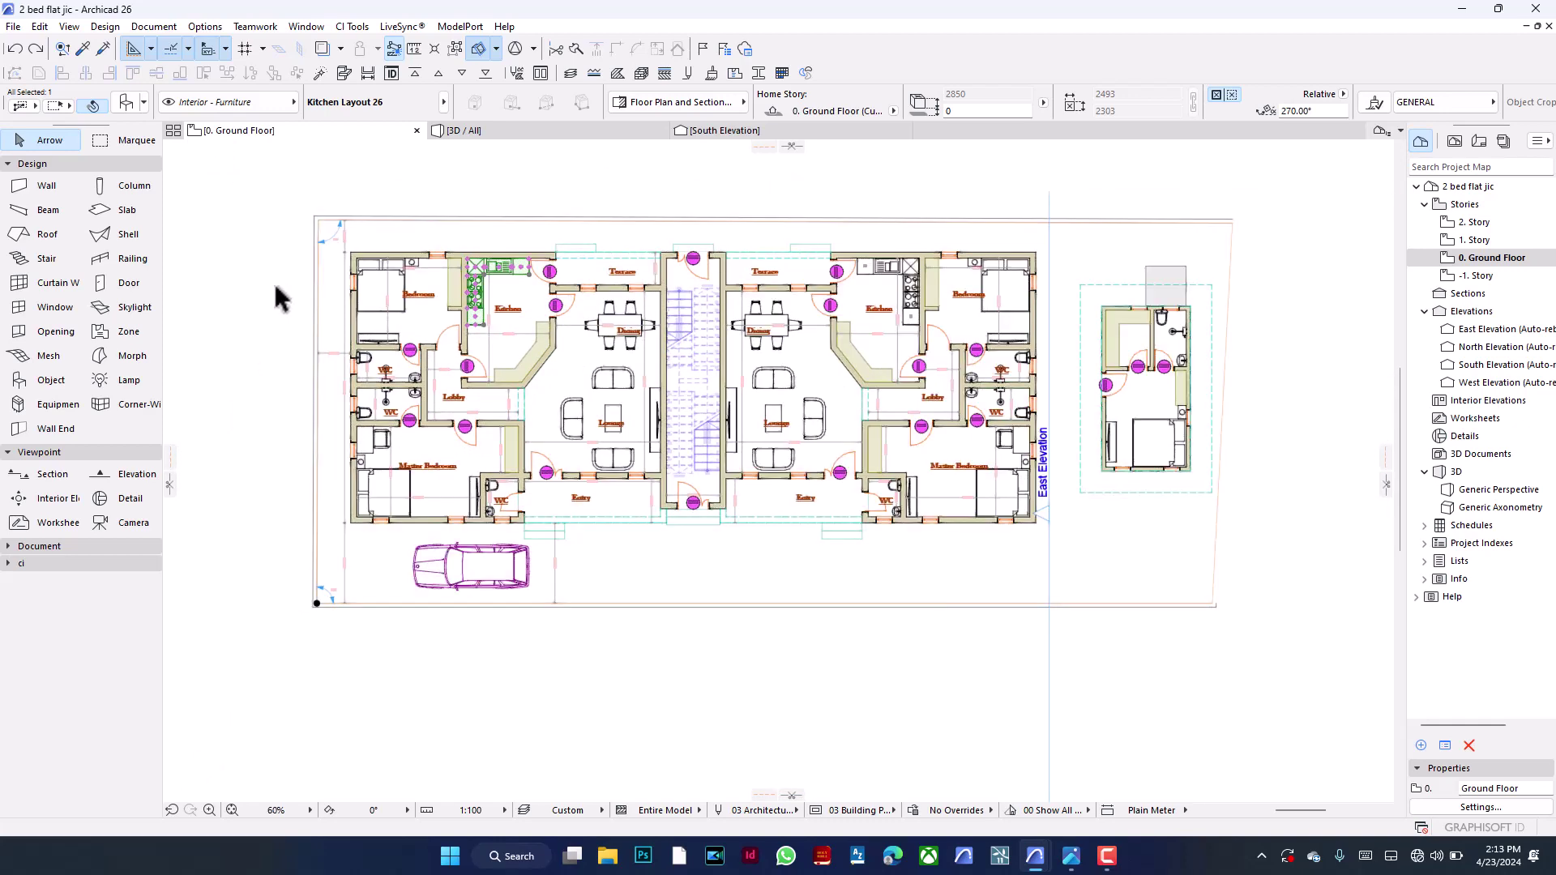